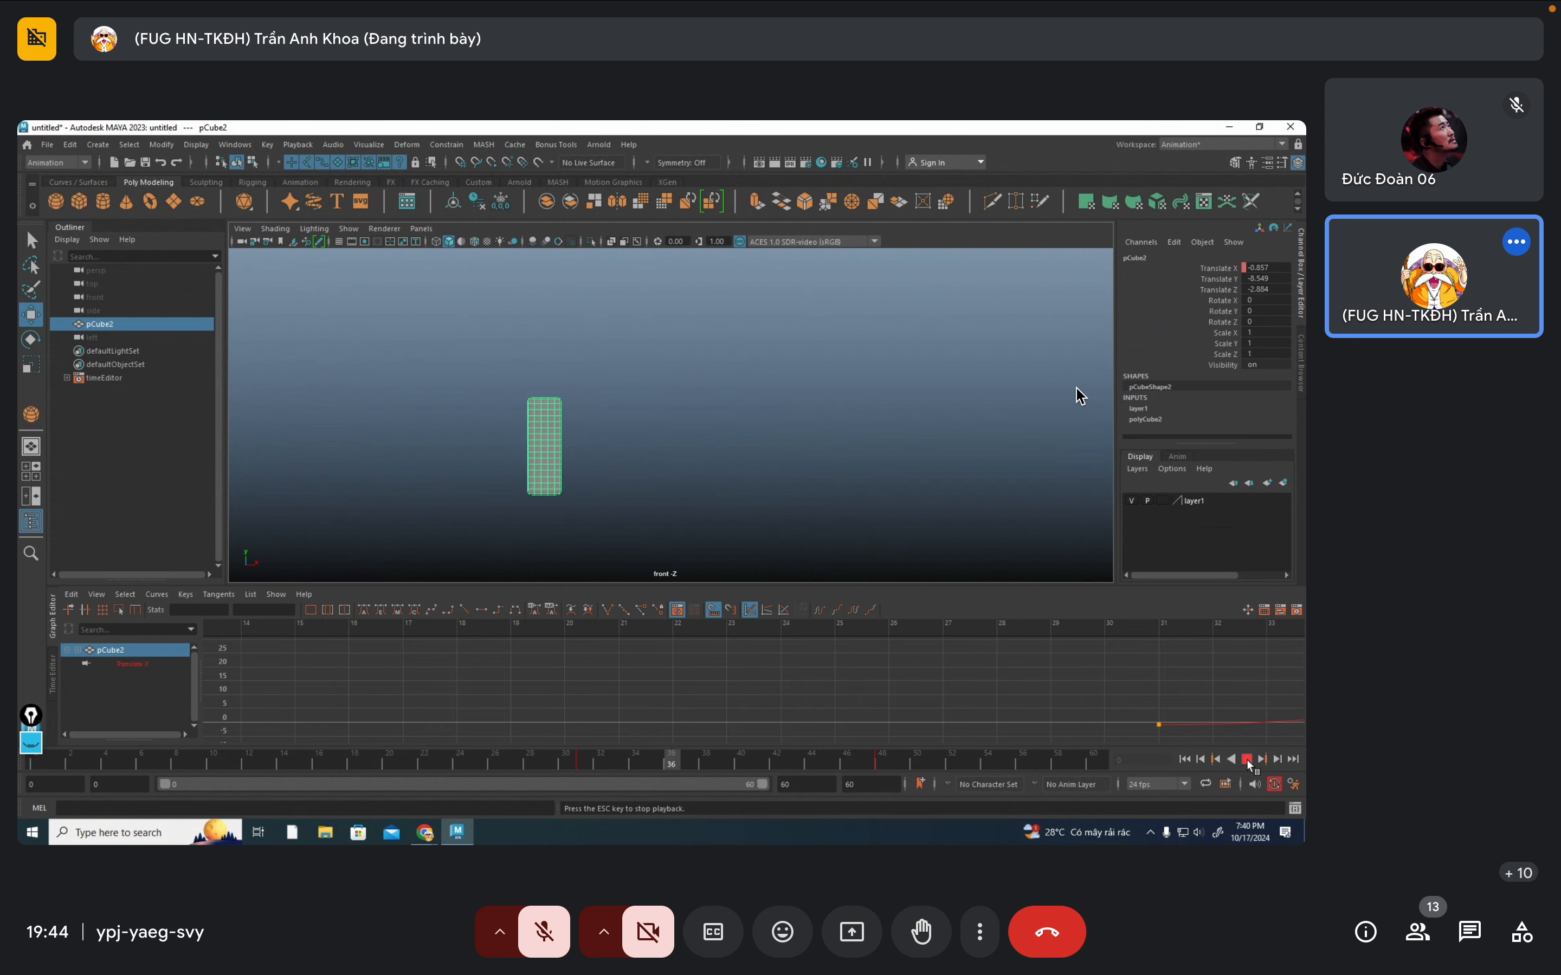
# Copy pCube2's keyframe at frame 31 and paste it at frame 0
pyautogui.click(1247, 760)
pyautogui.moveTo(678, 765); pyautogui.dragTo(583, 759)
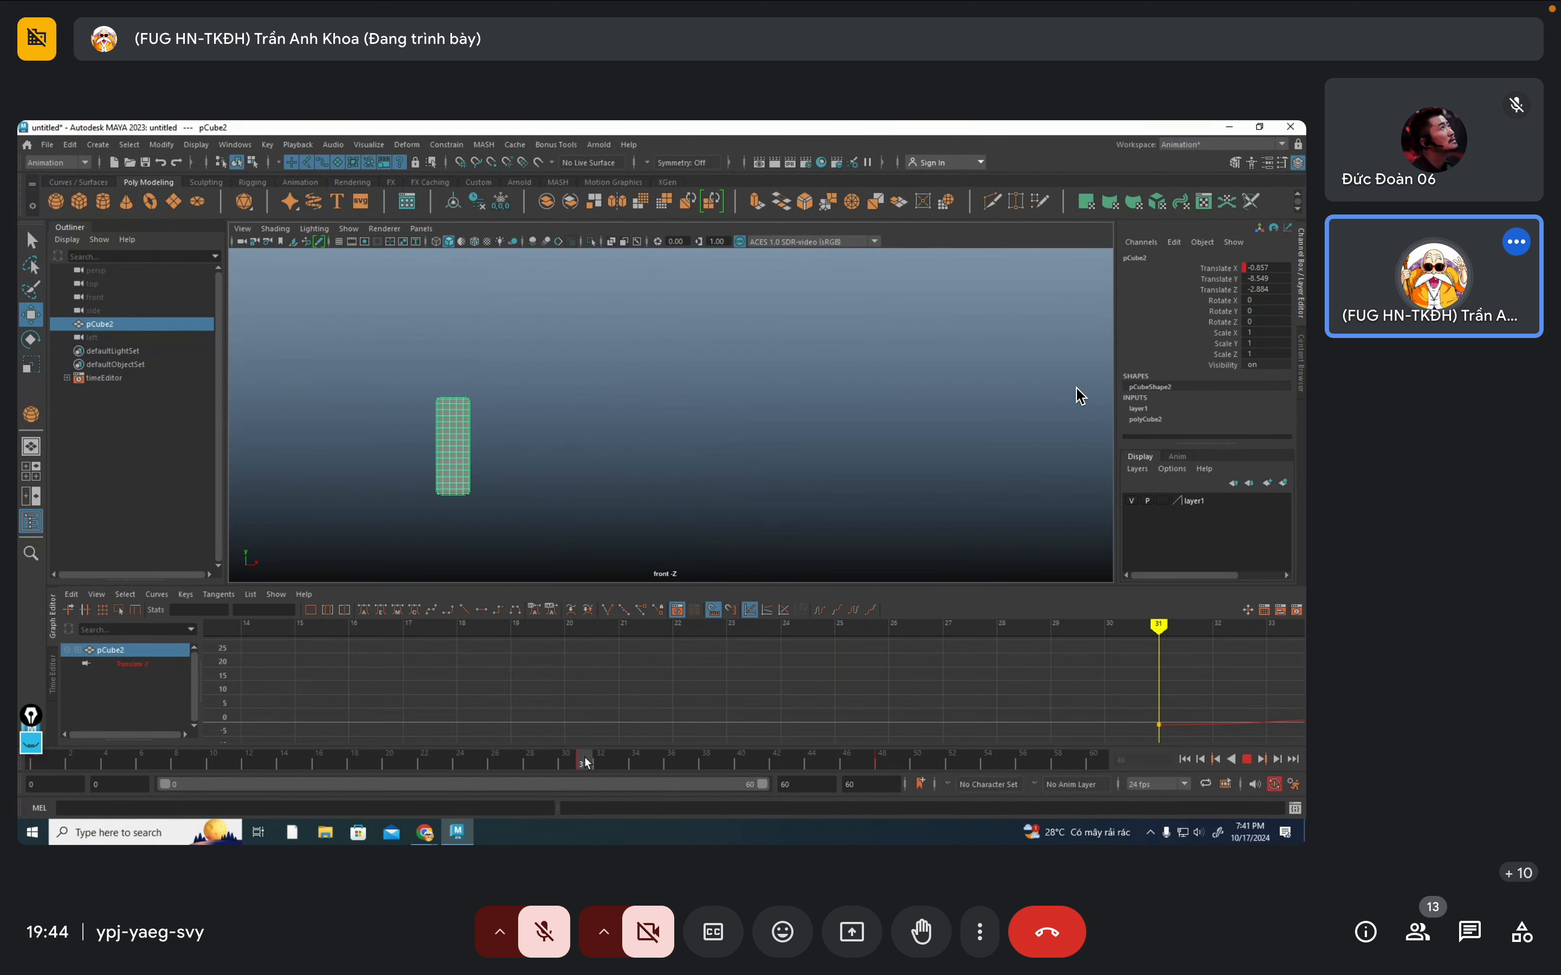
pyautogui.moveTo(30, 716); pyautogui.dragTo(36, 611)
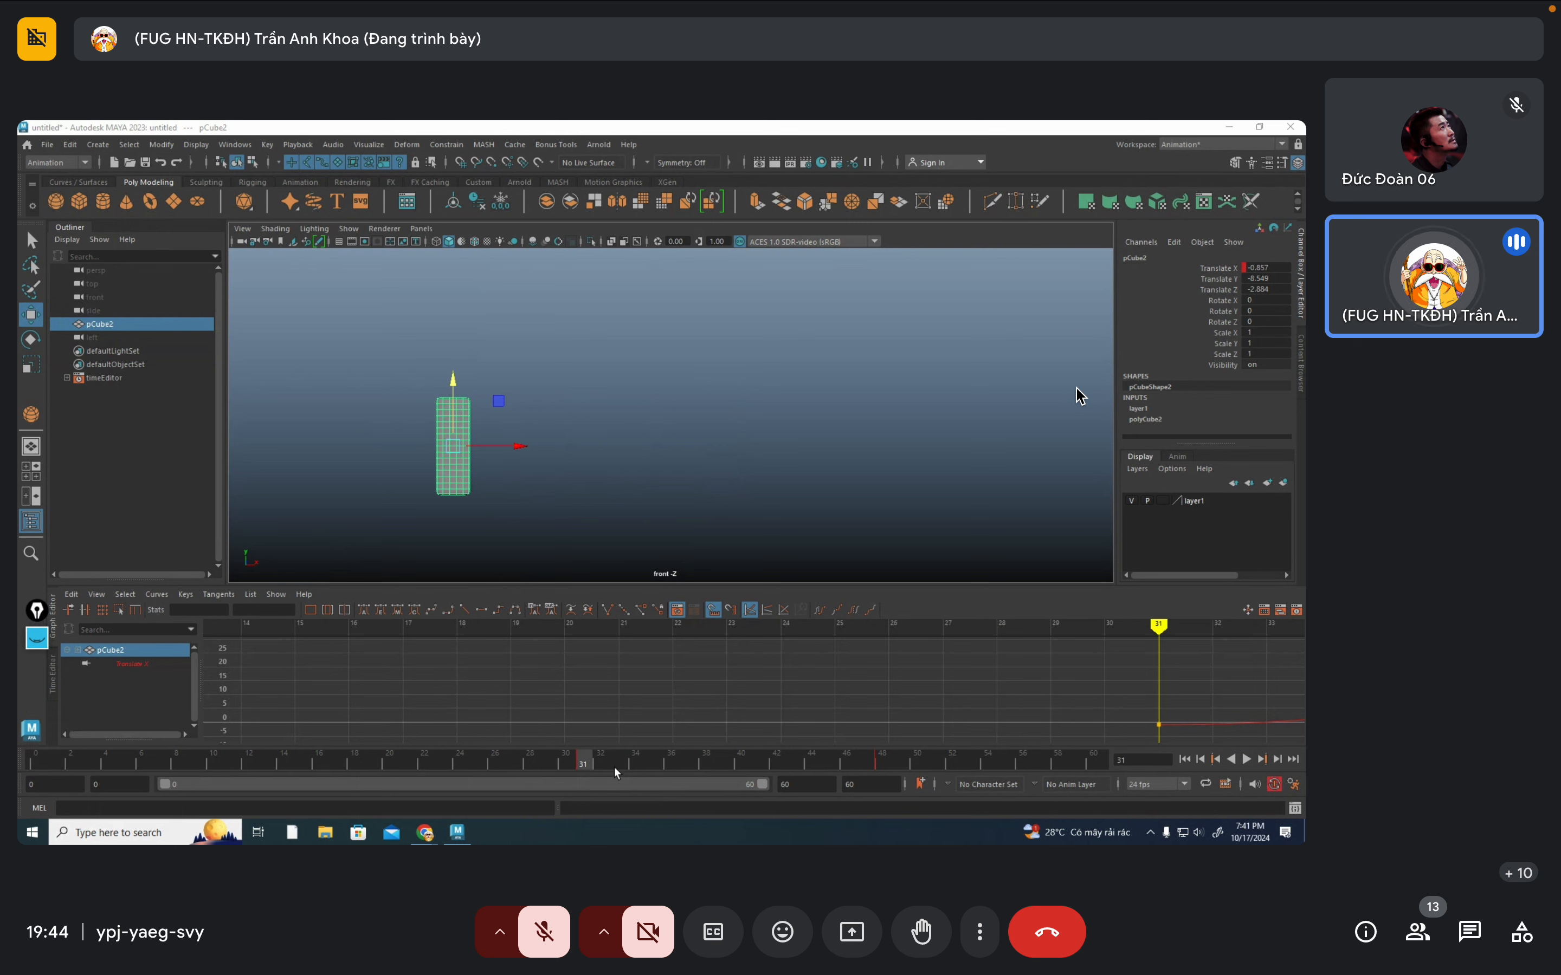
pyautogui.rightClick(583, 768)
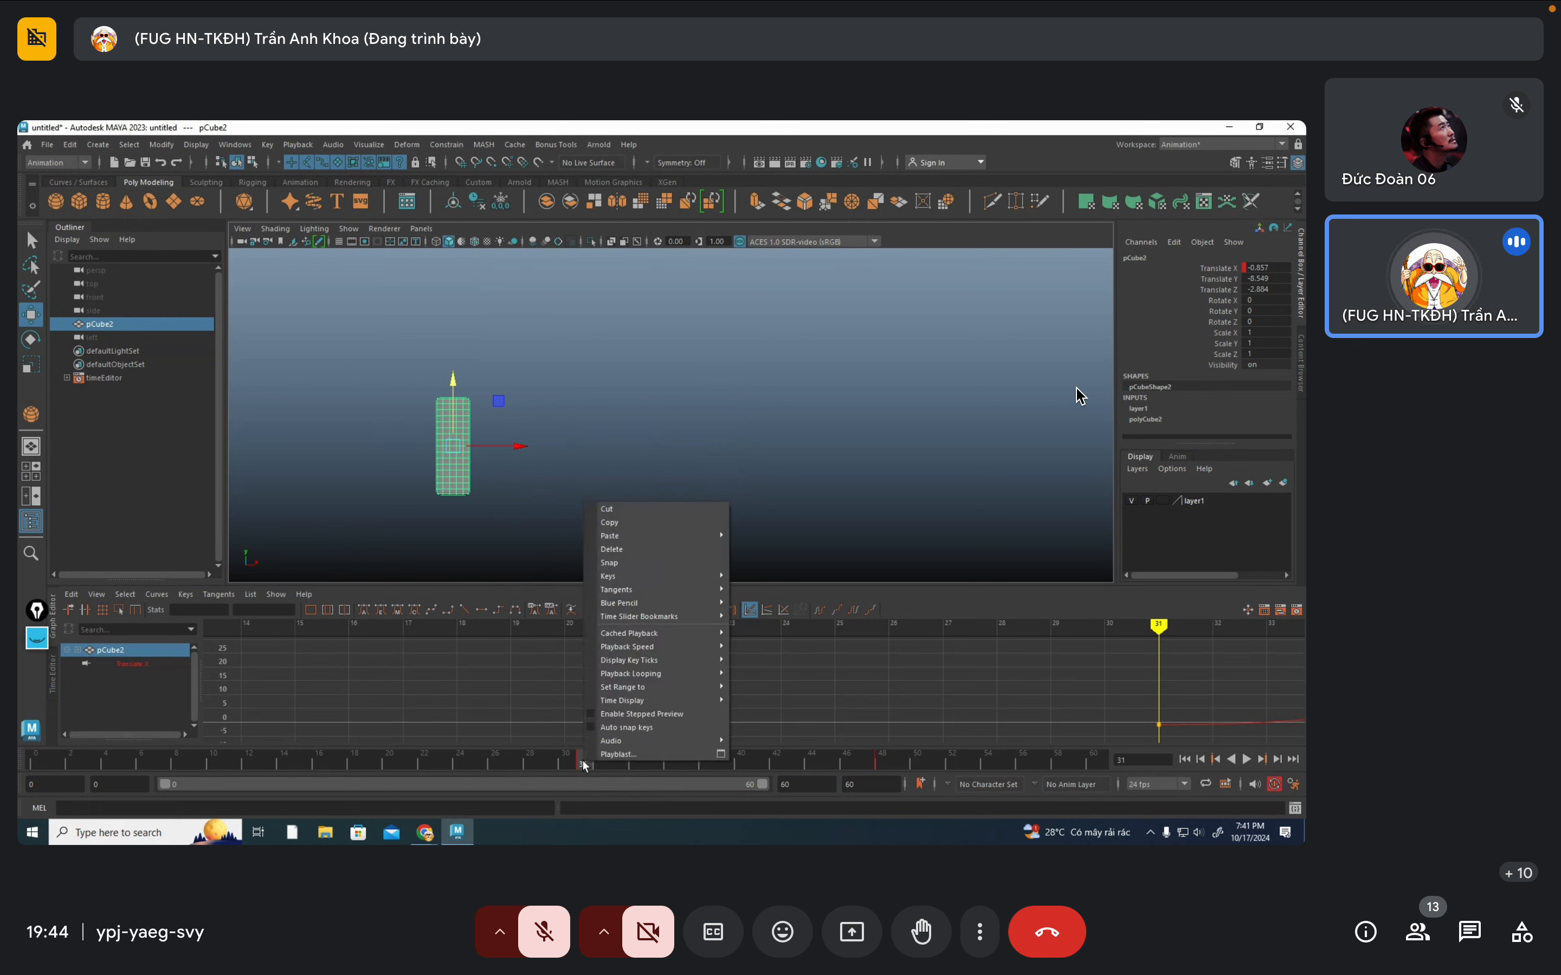
pyautogui.click(627, 523)
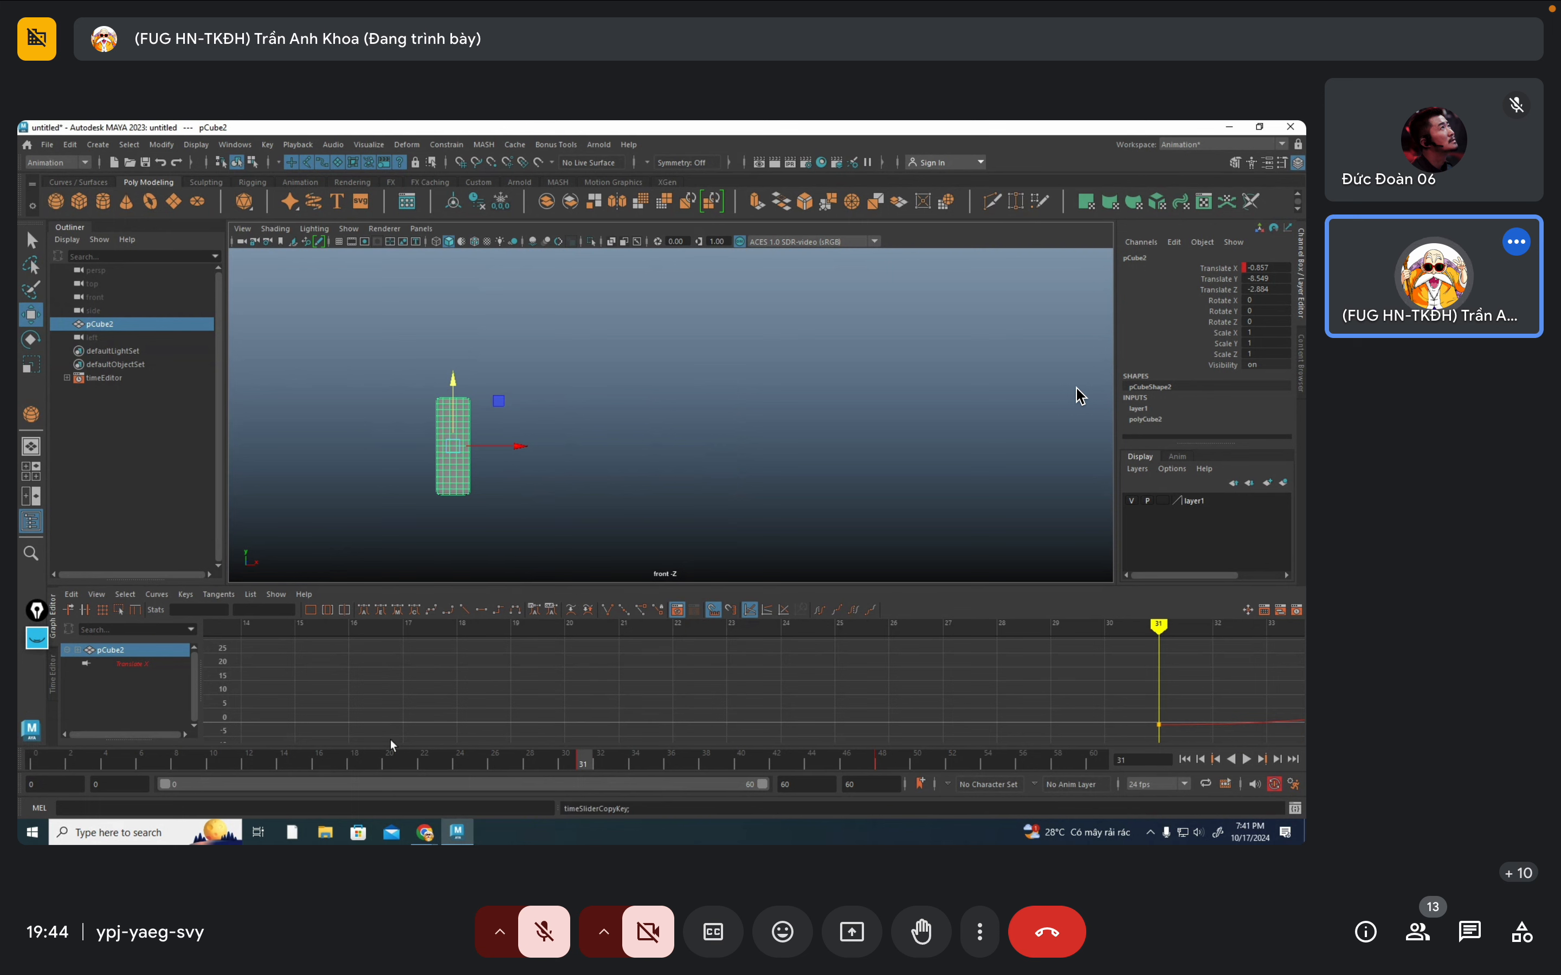
pyautogui.moveTo(77, 763); pyautogui.dragTo(30, 765)
pyautogui.rightClick(31, 765)
pyautogui.moveTo(126, 544)
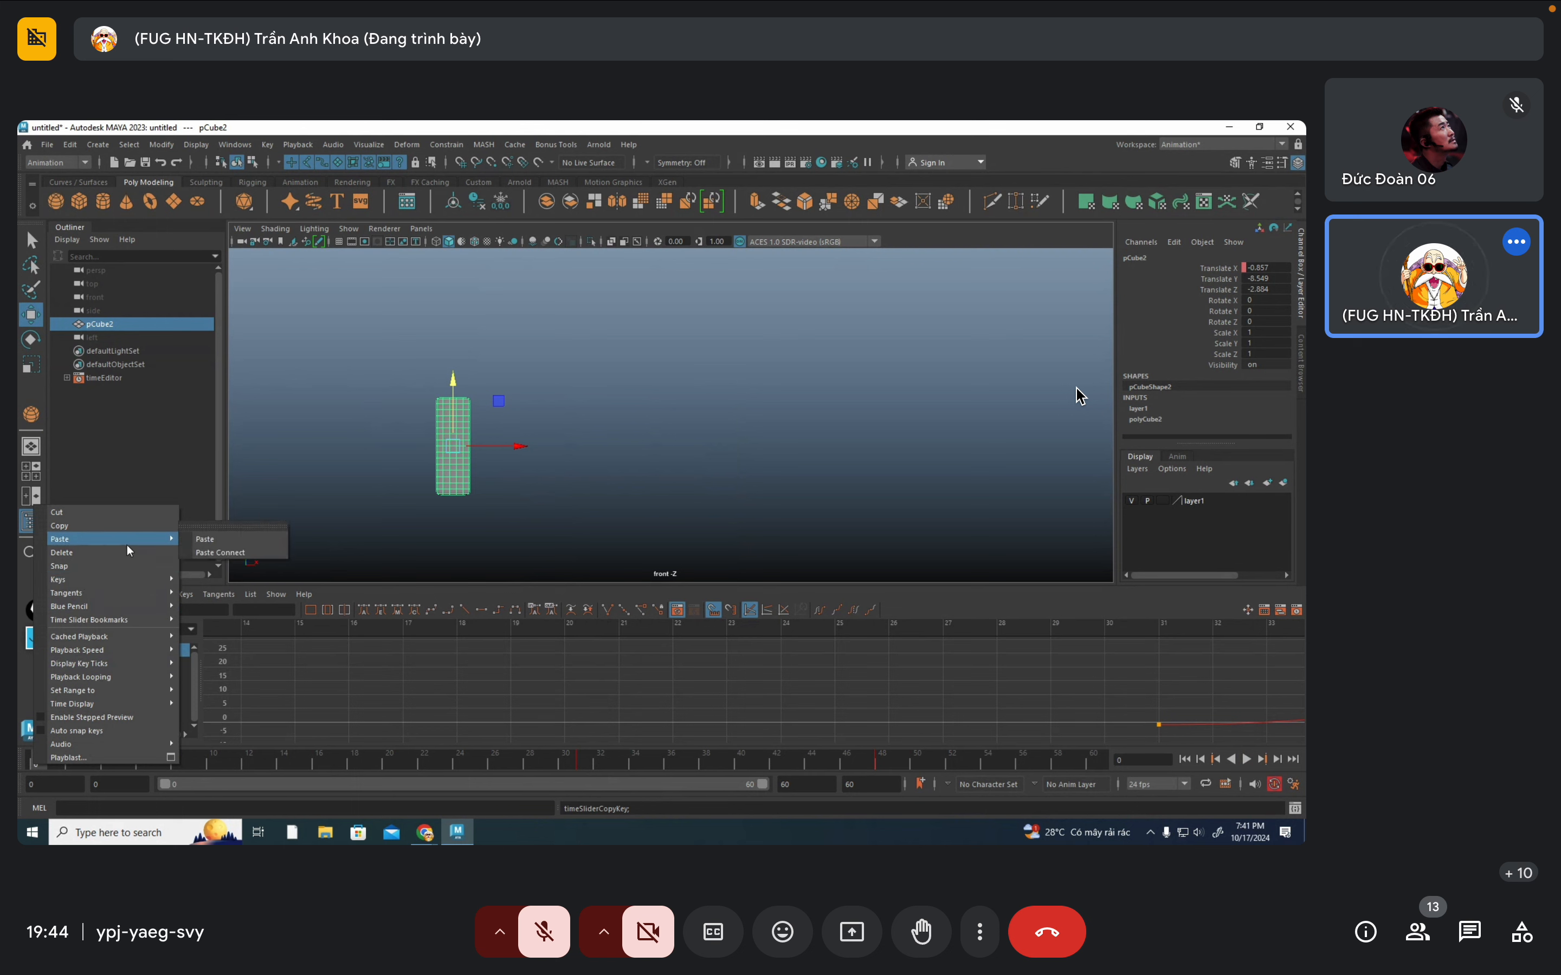
pyautogui.click(228, 546)
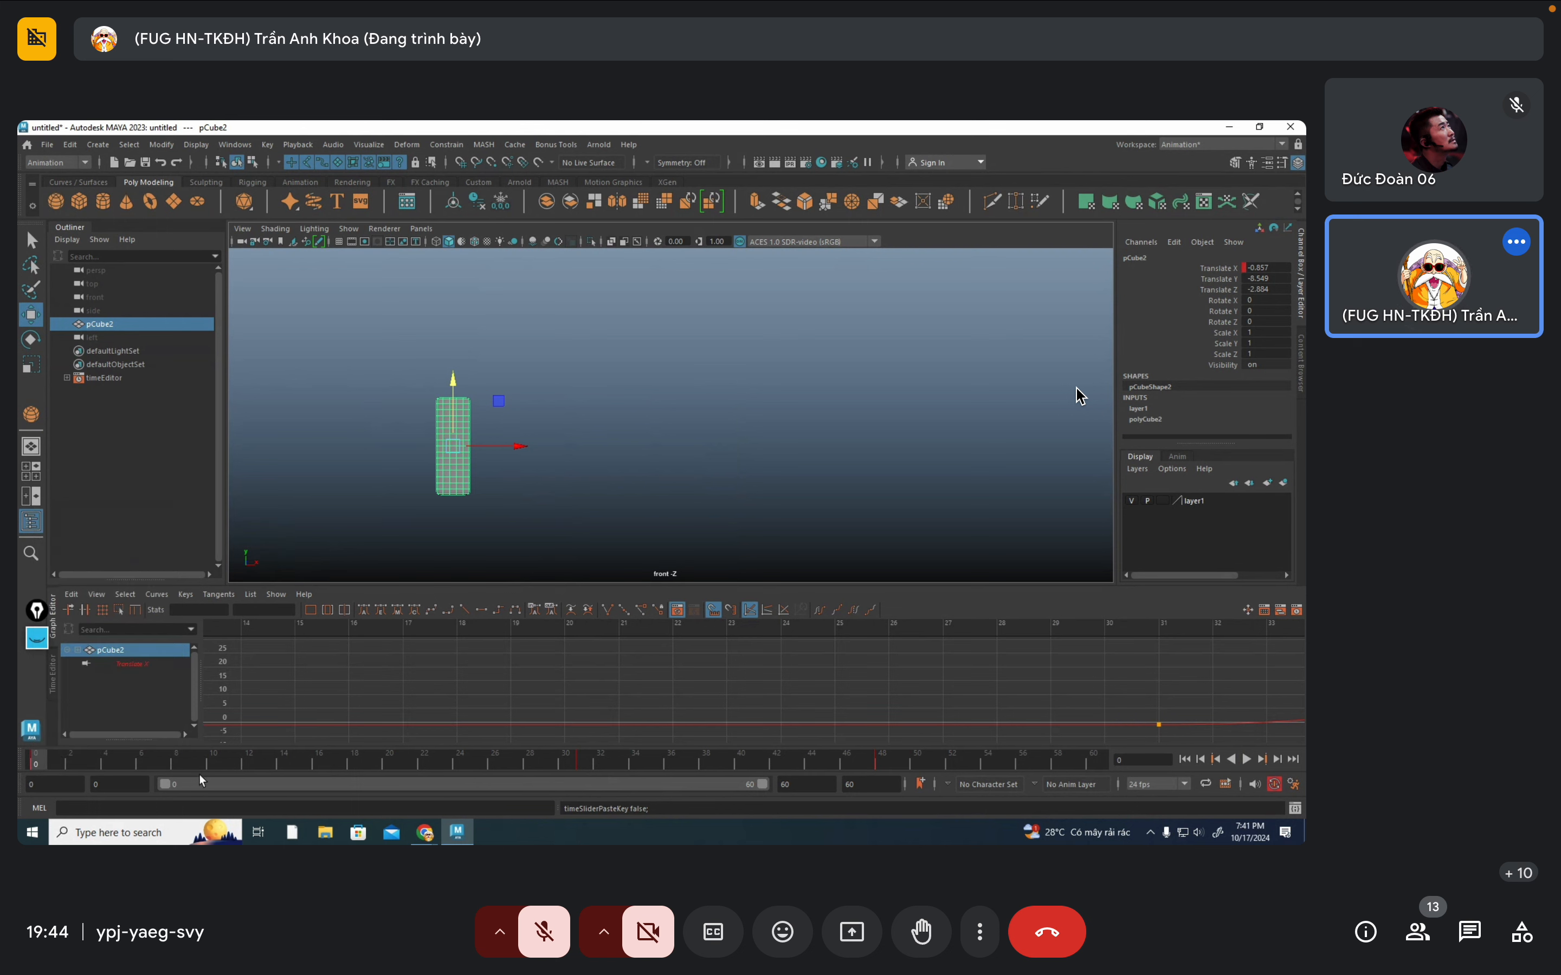
# At frame 31, move pCube2 backward along X to about -6.911 and play the animation from frame 0
pyautogui.click(584, 762)
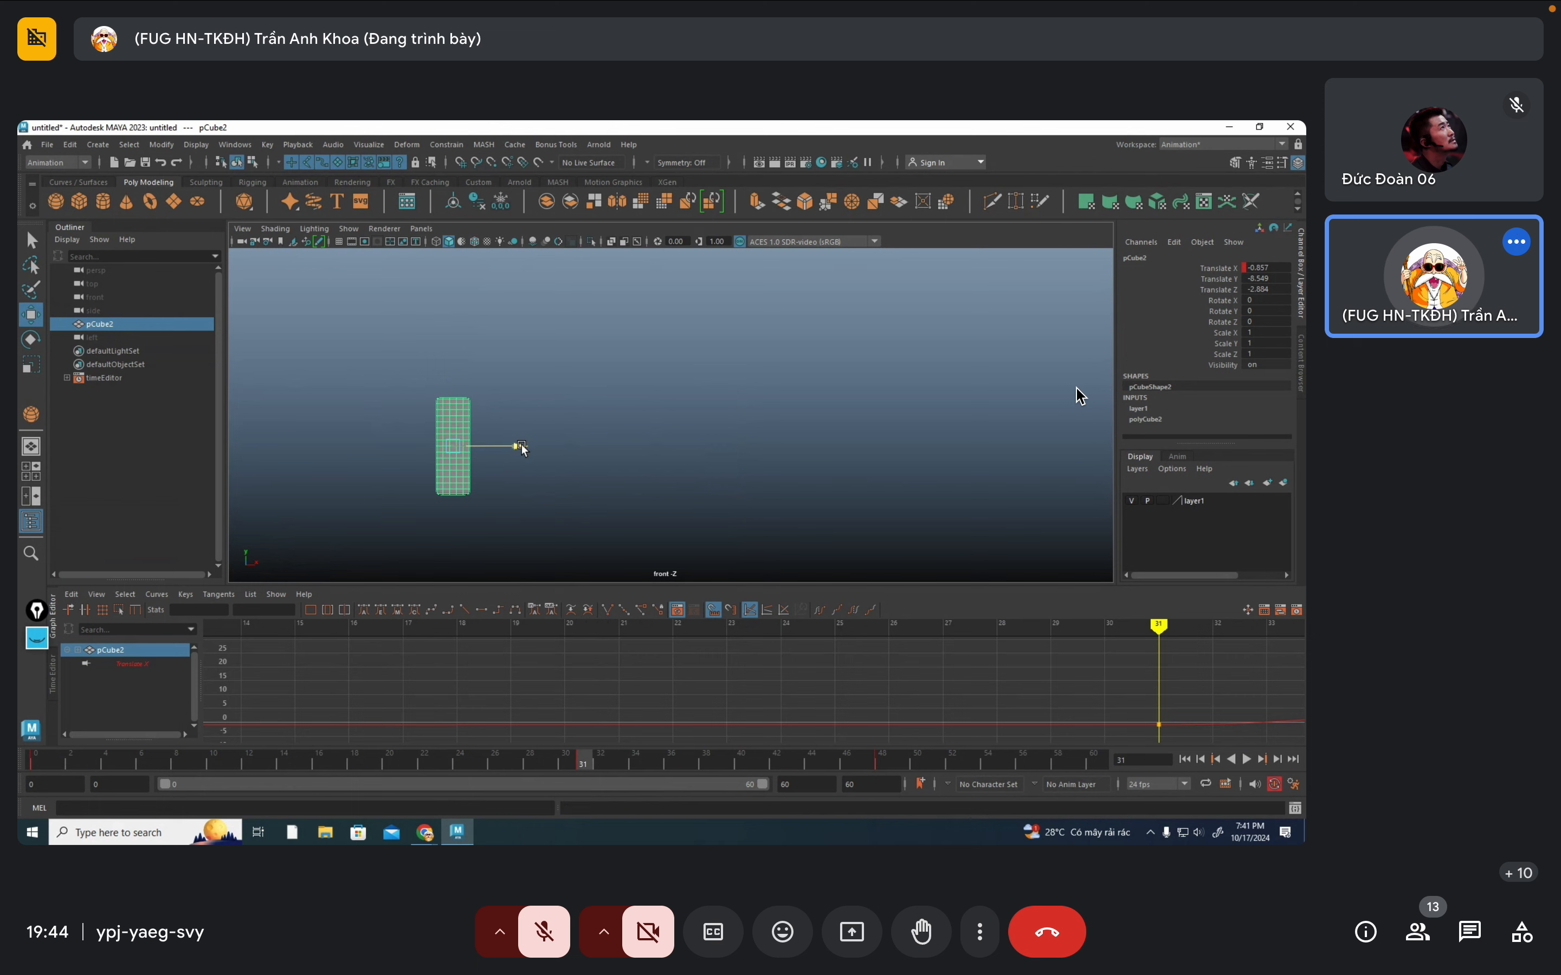
pyautogui.moveTo(522, 447); pyautogui.dragTo(459, 450)
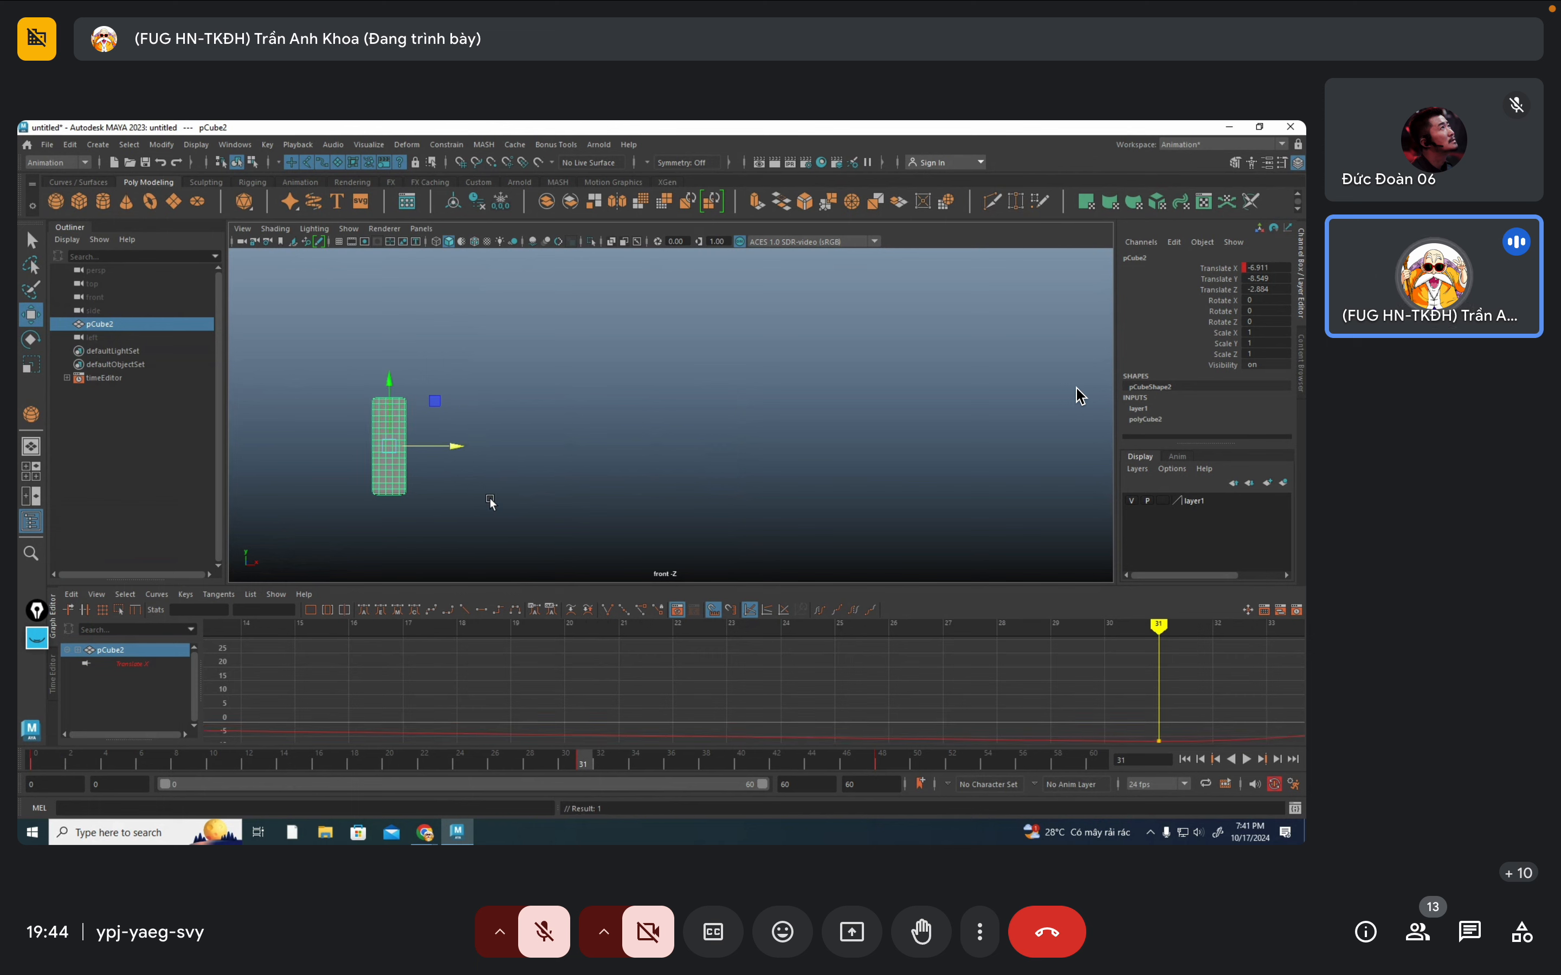
pyautogui.click(35, 759)
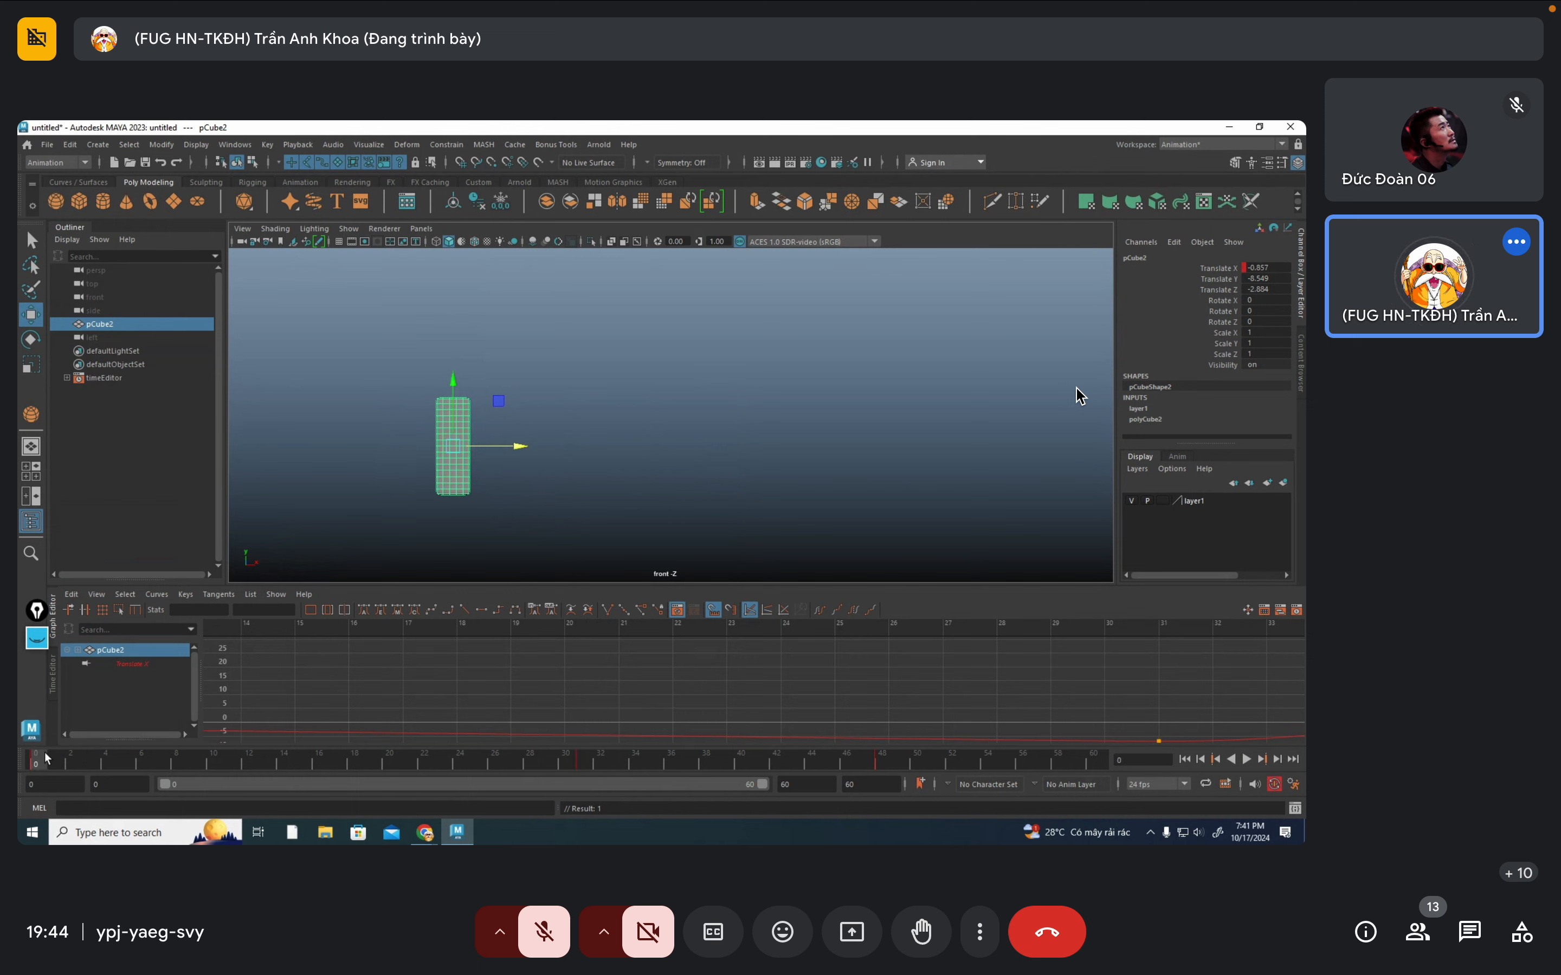
pyautogui.click(1246, 760)
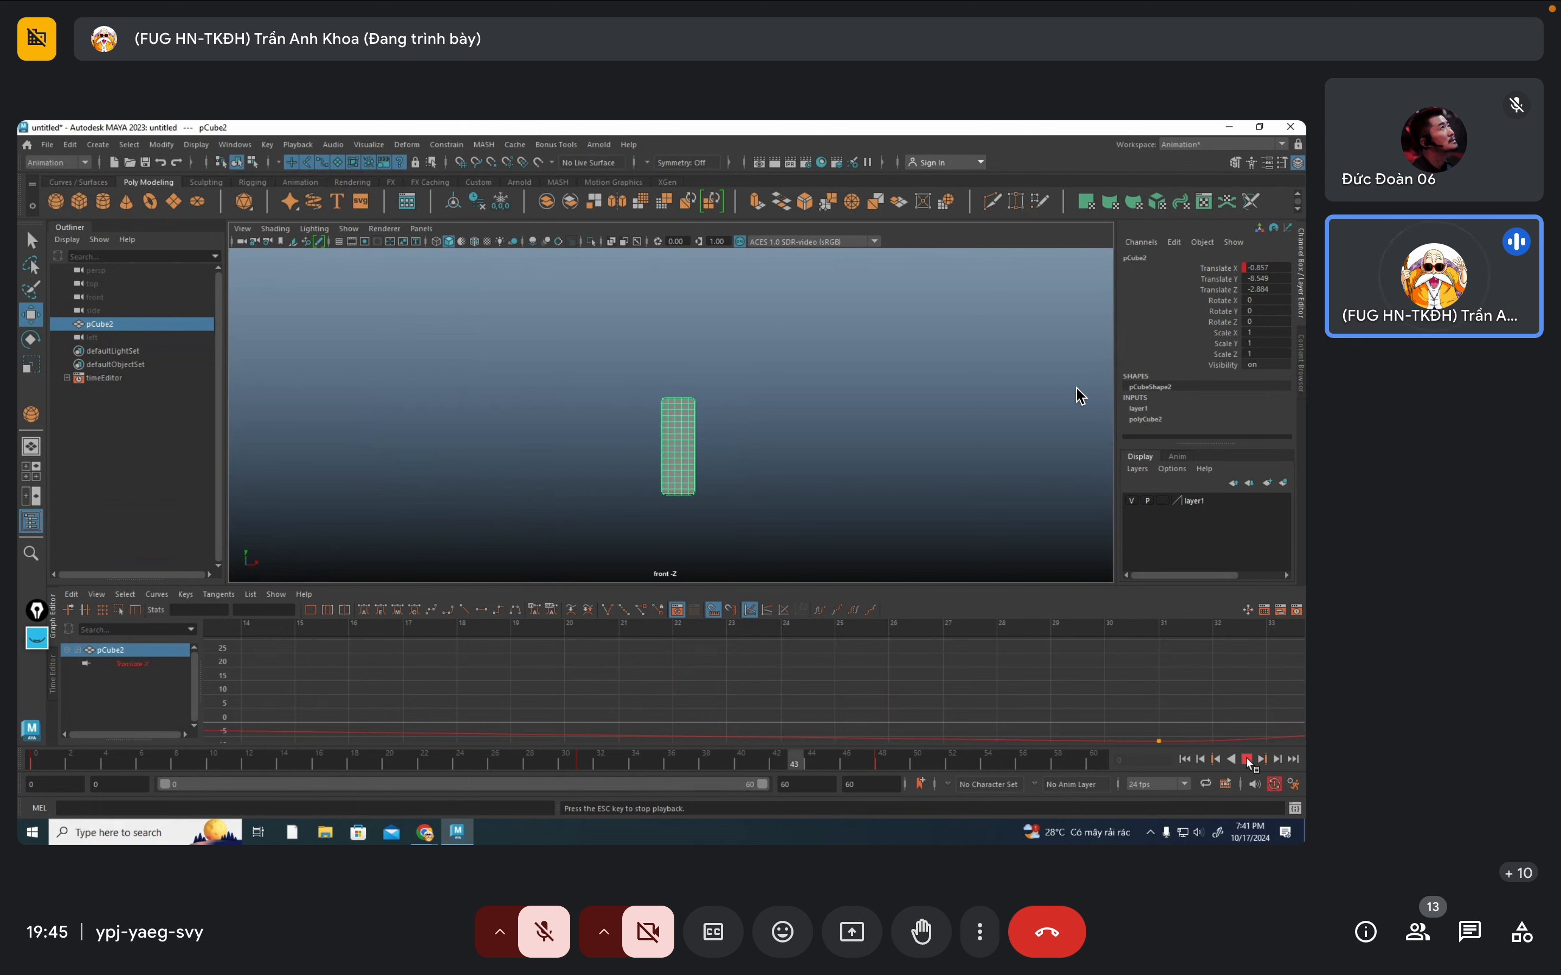
pyautogui.click(1246, 759)
# Shift pCube2's key from frame 31 to frame 35 on the timeline and play the animation back
pyautogui.click(591, 763)
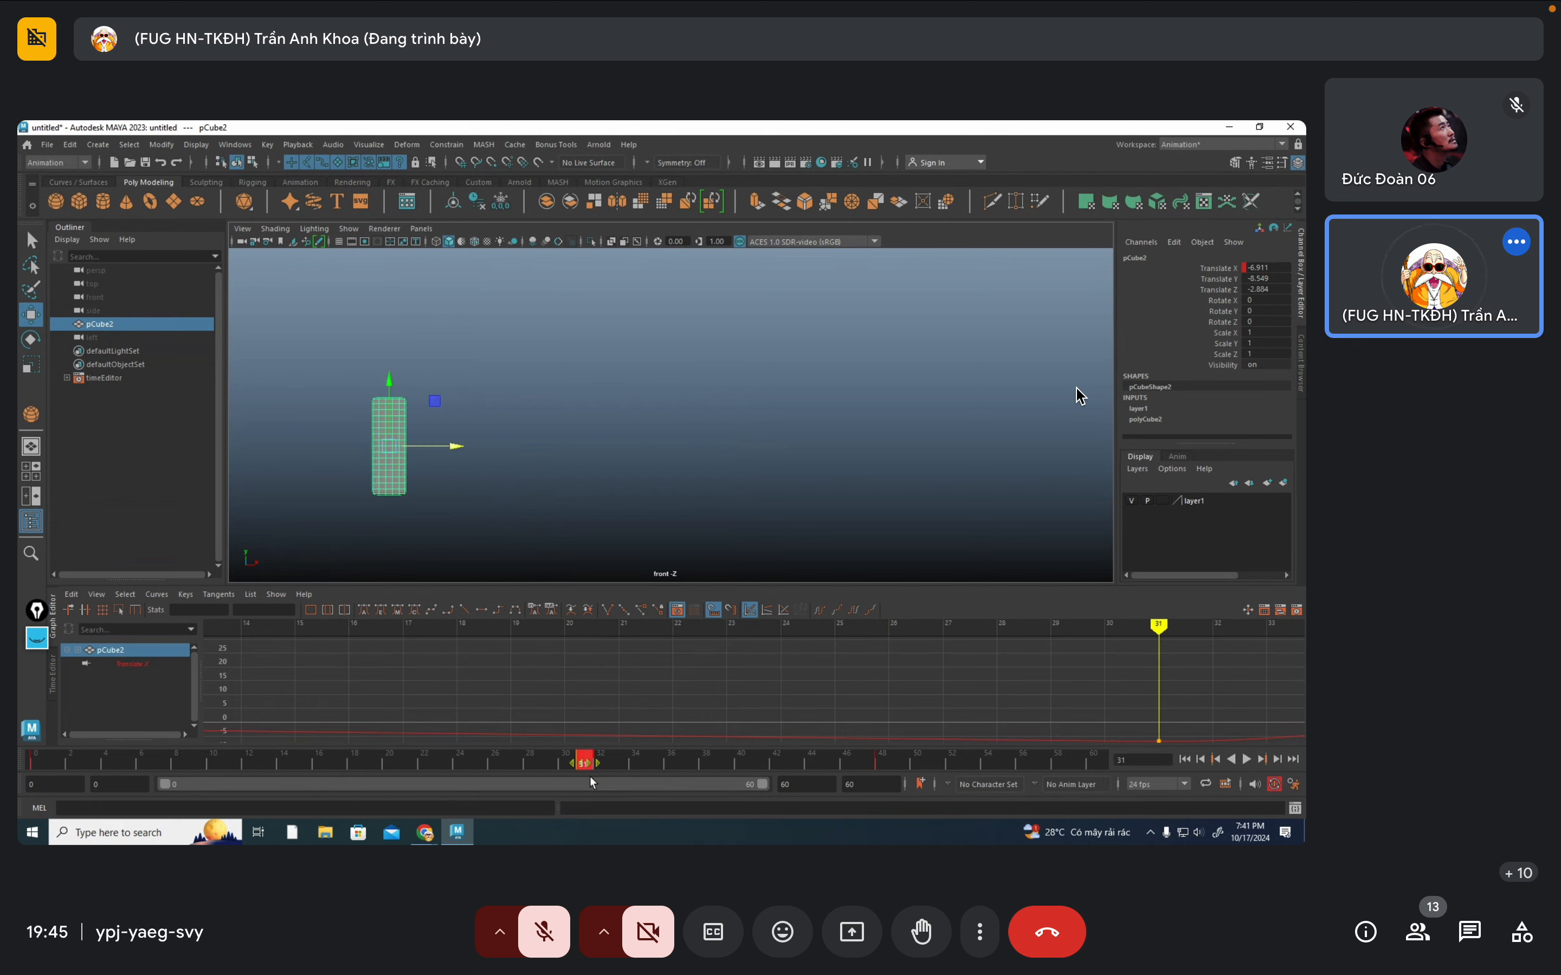
pyautogui.moveTo(589, 765)
pyautogui.mouseDown()
pyautogui.moveTo(662, 764)
pyautogui.moveTo(38, 763)
pyautogui.mouseUp()
pyautogui.click(742, 764)
pyautogui.moveTo(702, 763)
pyautogui.mouseDown()
pyautogui.moveTo(834, 761)
pyautogui.moveTo(706, 762)
pyautogui.moveTo(724, 764)
pyautogui.mouseUp()
pyautogui.click(35, 765)
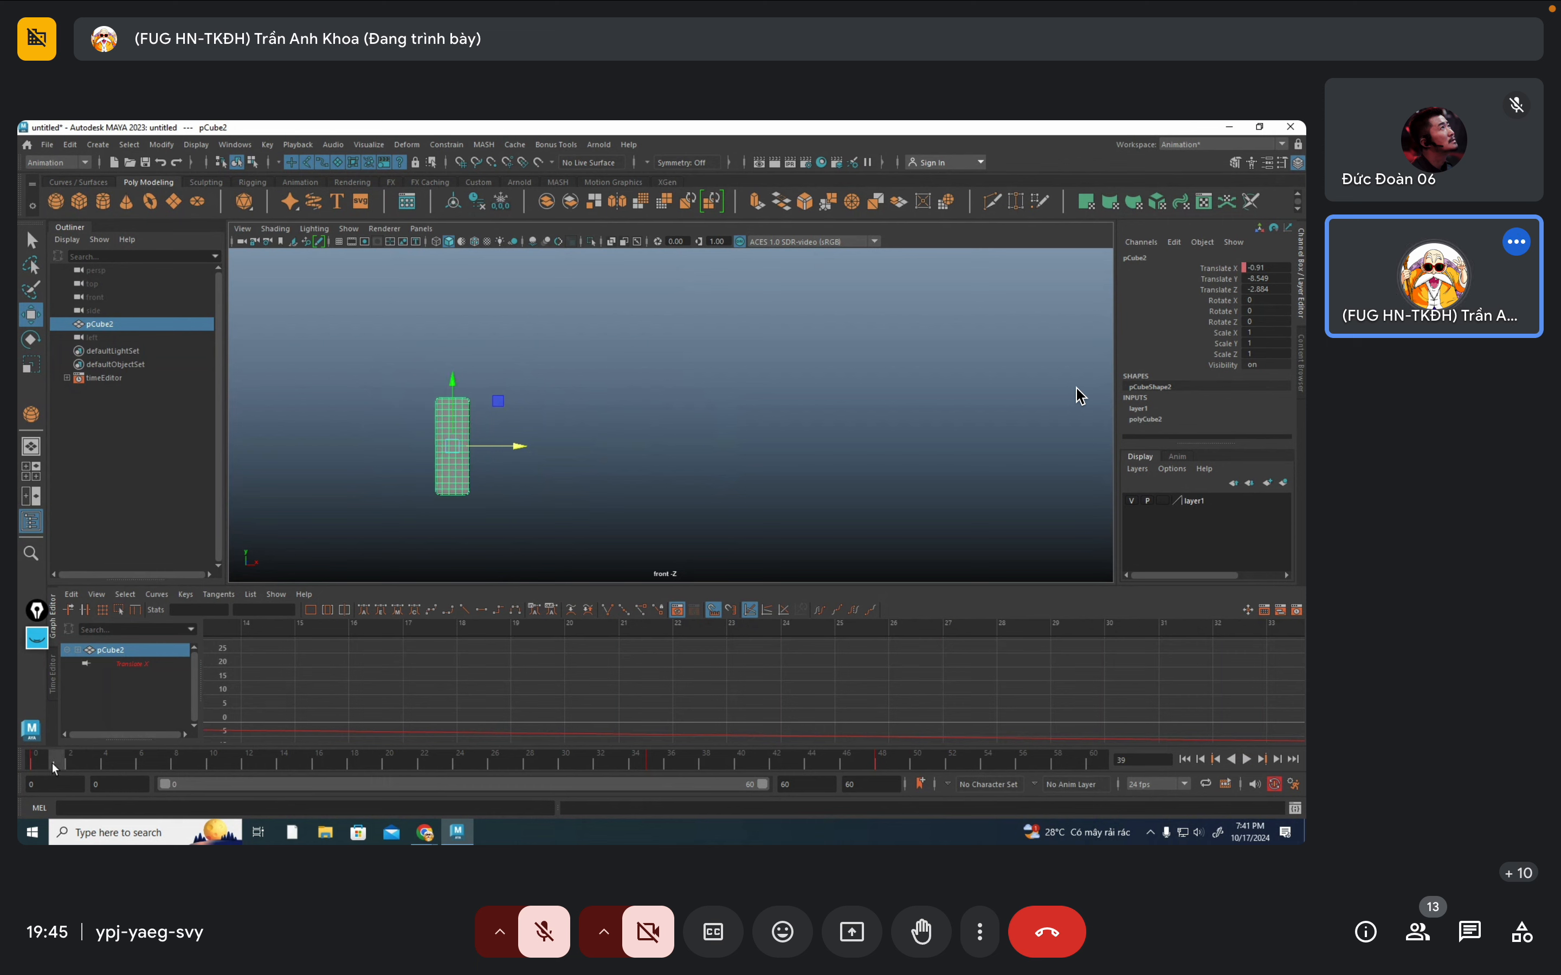
pyautogui.click(1243, 759)
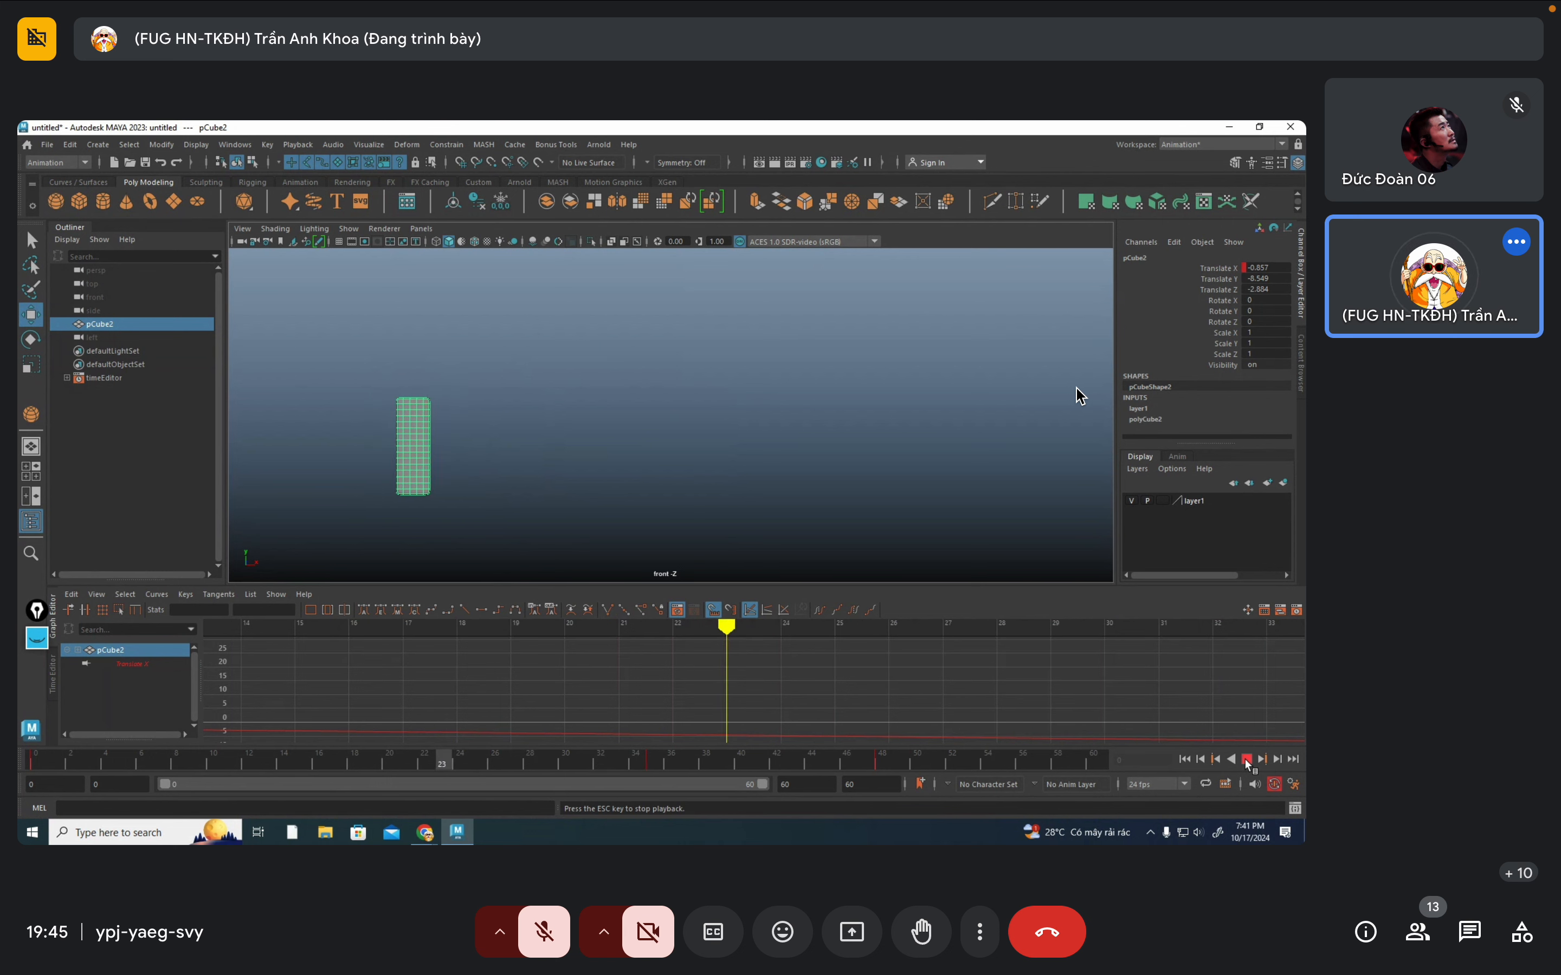
pyautogui.click(1248, 760)
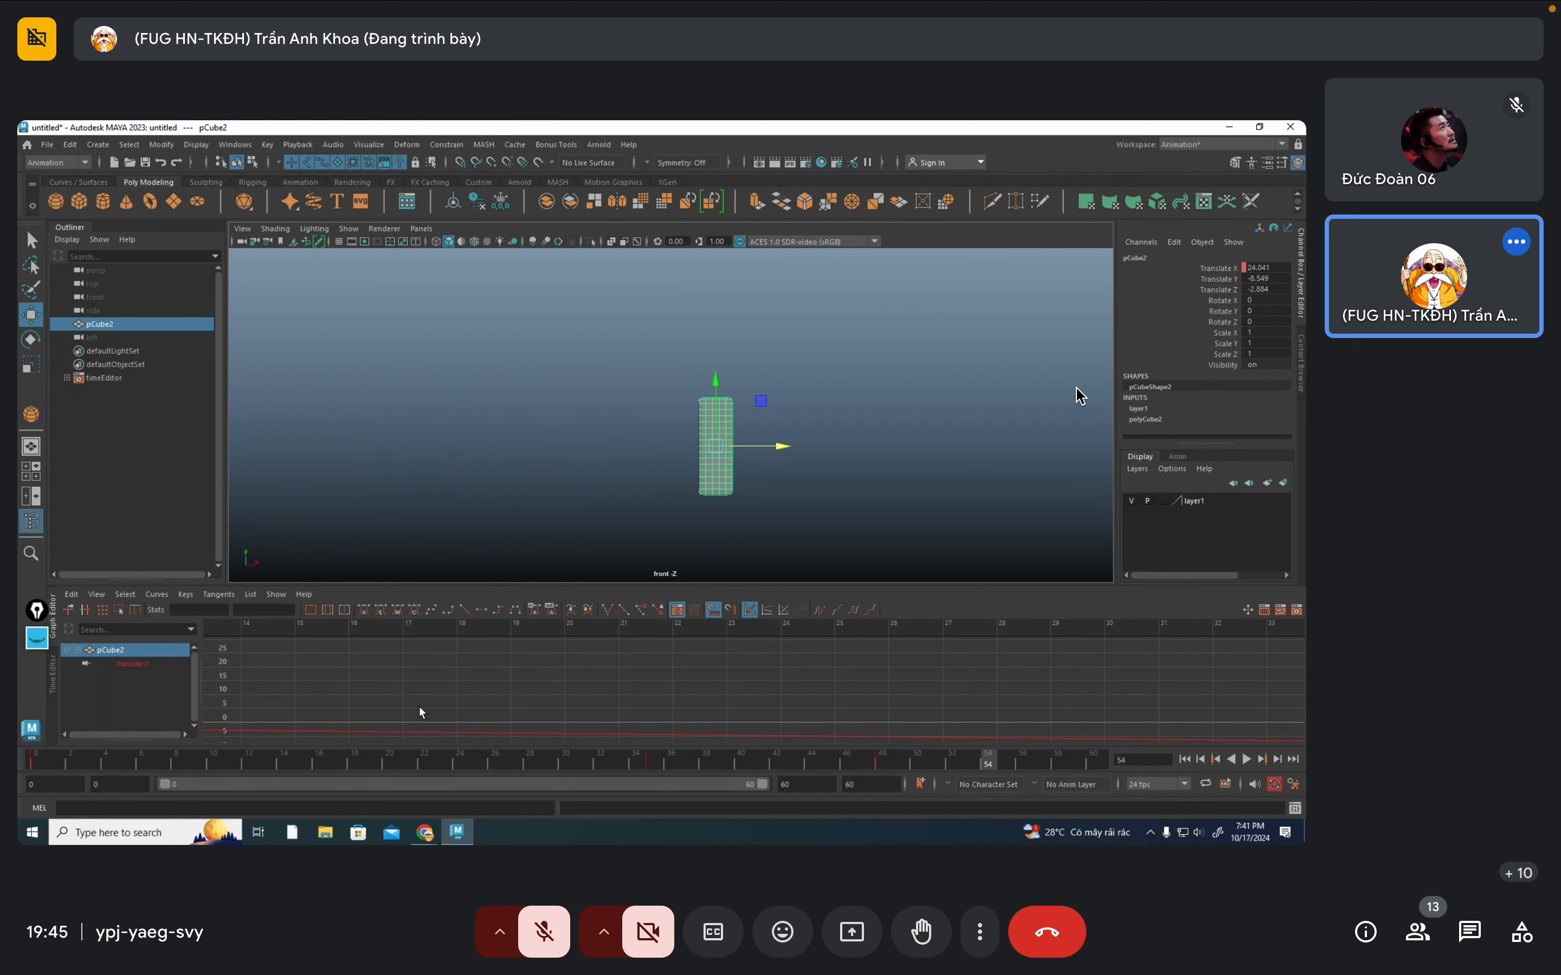
# Enlarge the Graph Editor and frame pCube2's whole Translate X curve
pyautogui.click(143, 664)
pyautogui.moveTo(602, 588); pyautogui.dragTo(602, 471)
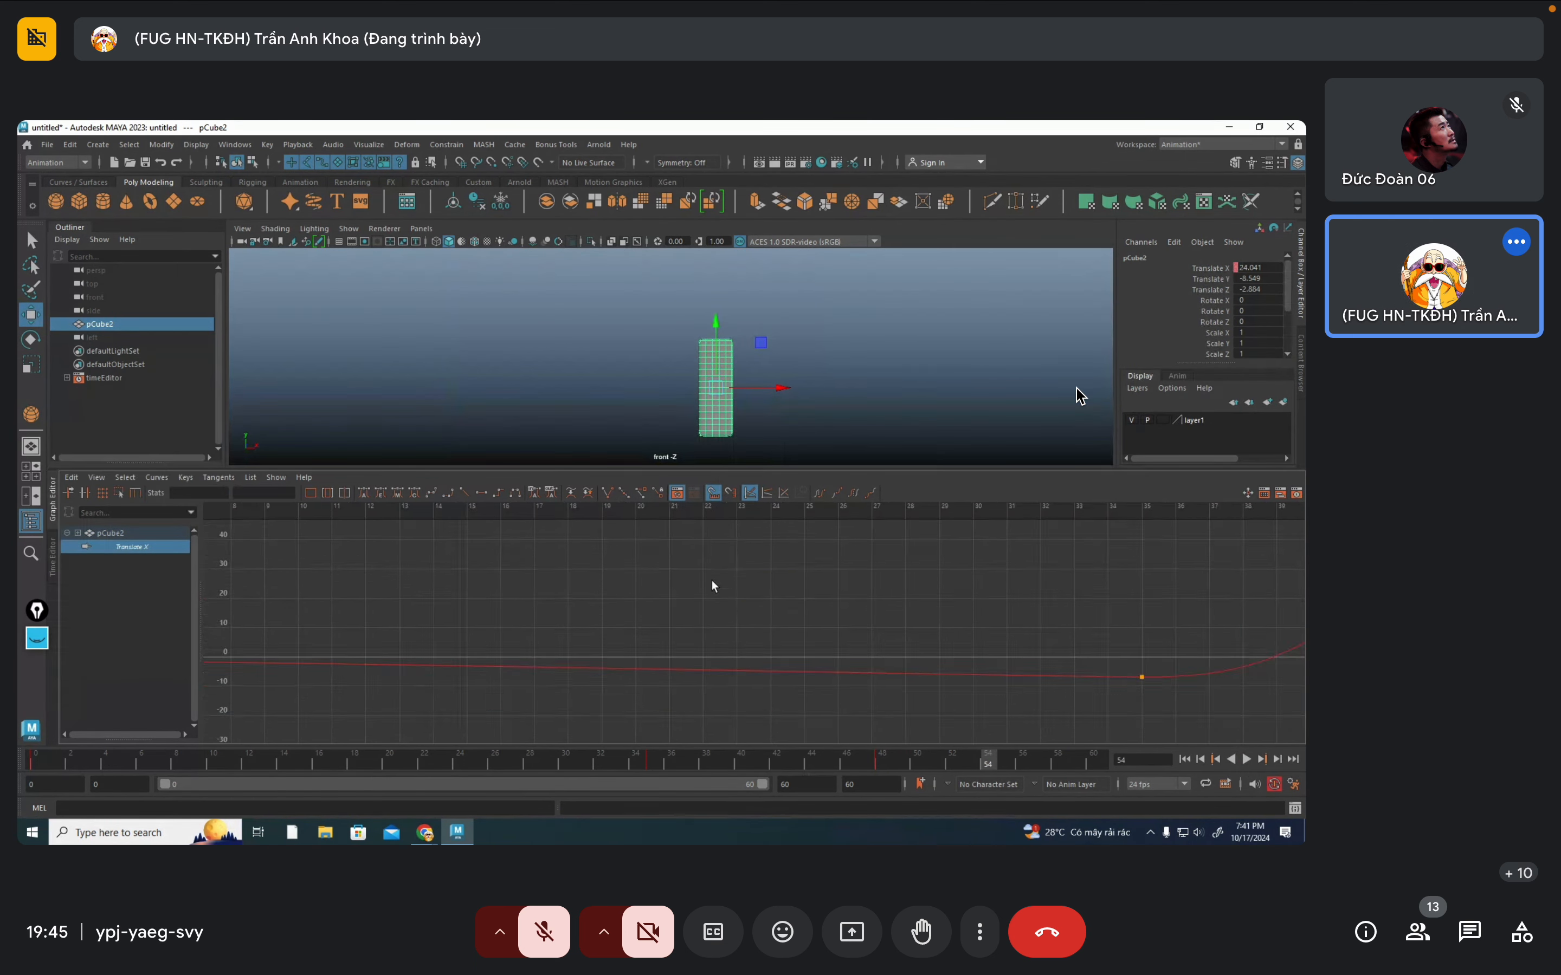
pyautogui.scroll(-5, 712, 580)
pyautogui.moveTo(871, 678); pyautogui.dragTo(872, 679)
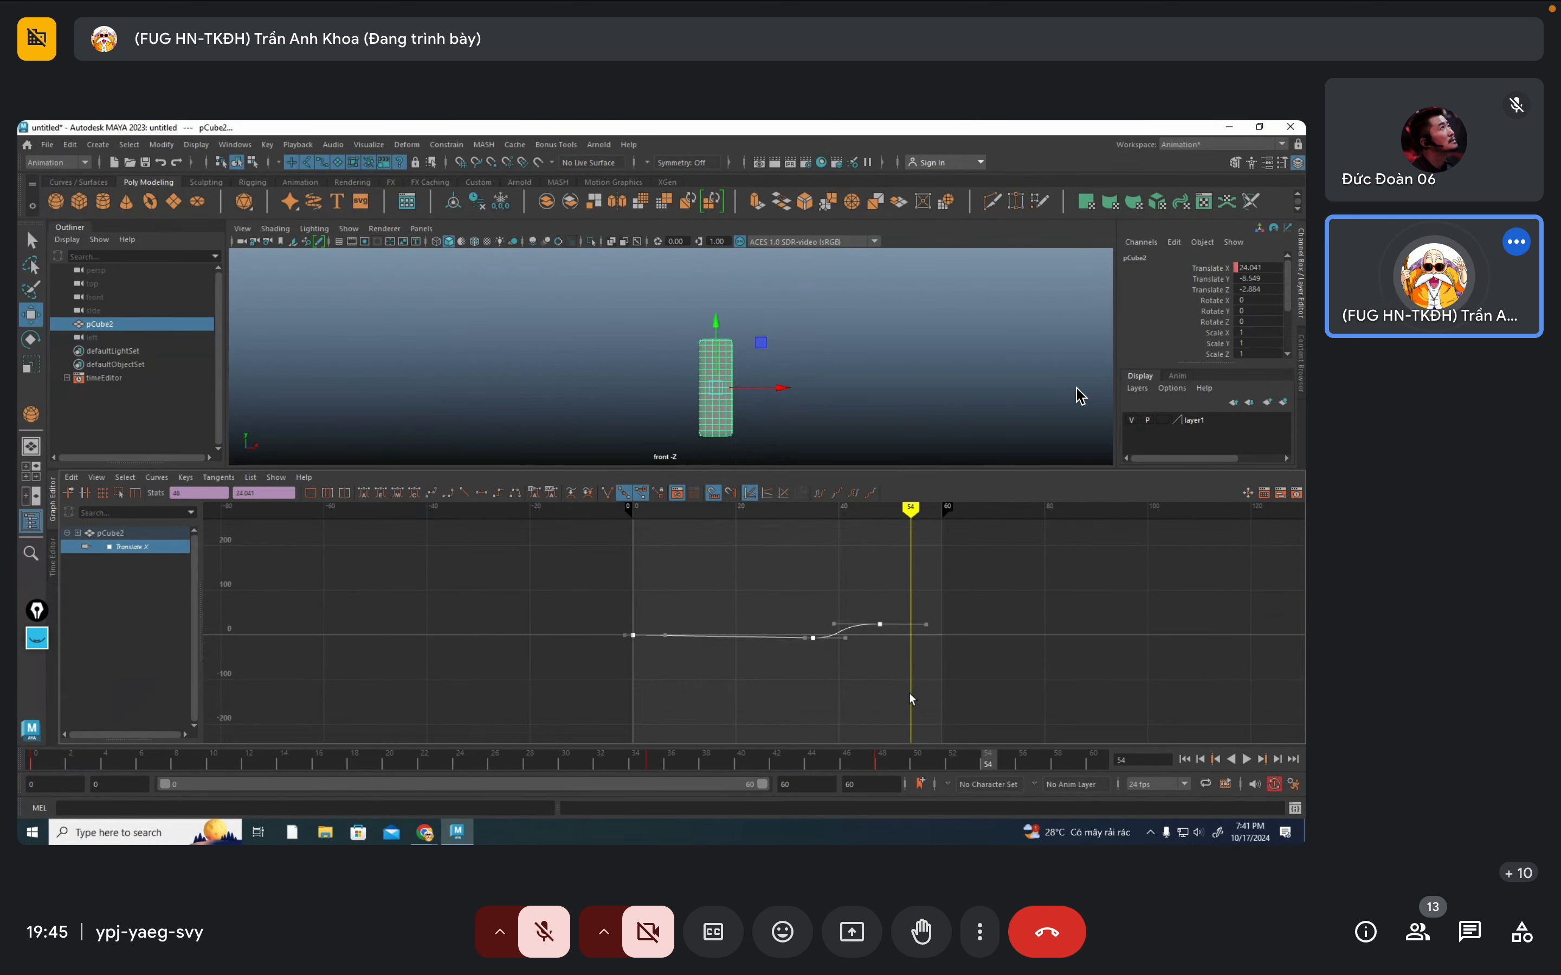
pyautogui.press('a')
# Select tangent handles on the Translate X keys at frames 0 and 35 and try tilting the one at frame 35
pyautogui.click(295, 676)
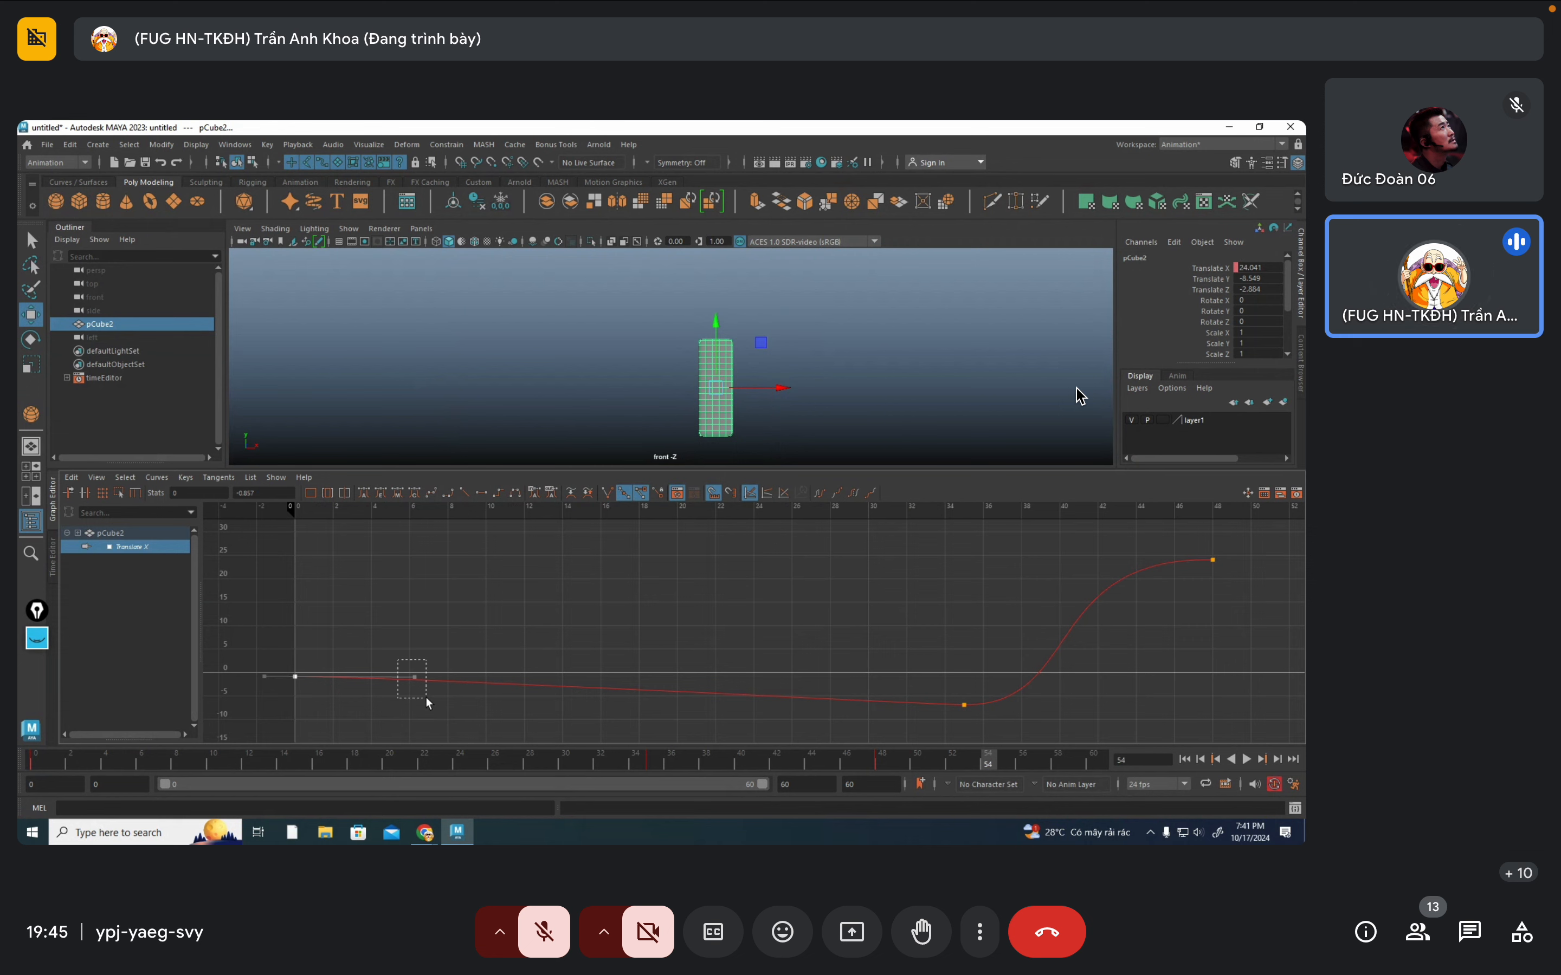
pyautogui.moveTo(426, 697); pyautogui.dragTo(427, 698)
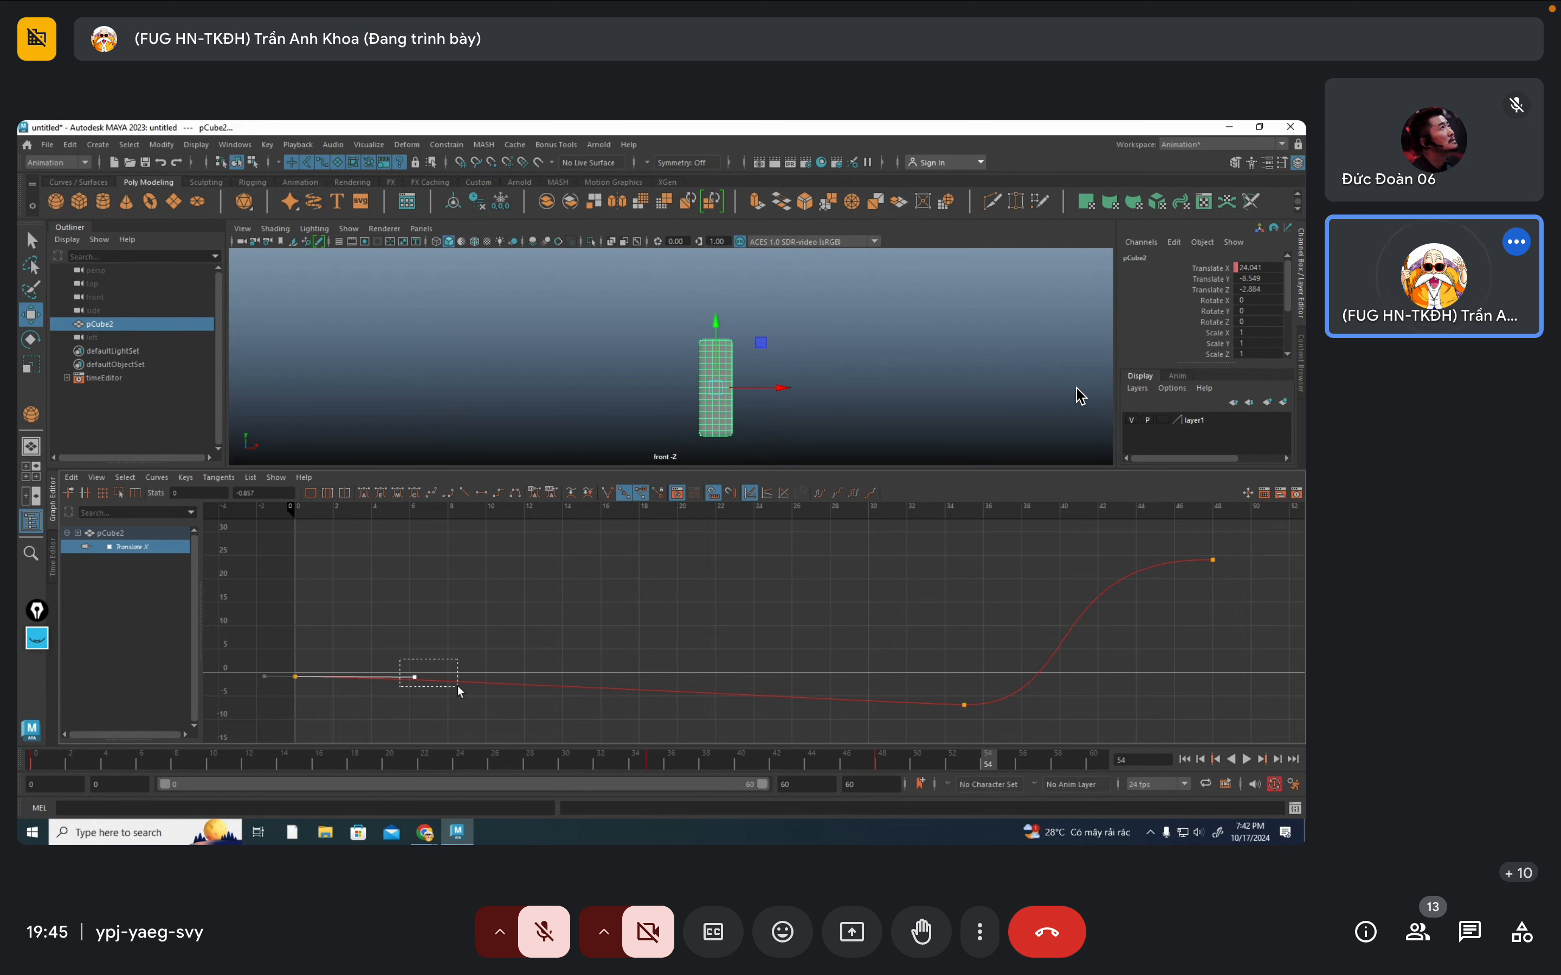
pyautogui.click(883, 686)
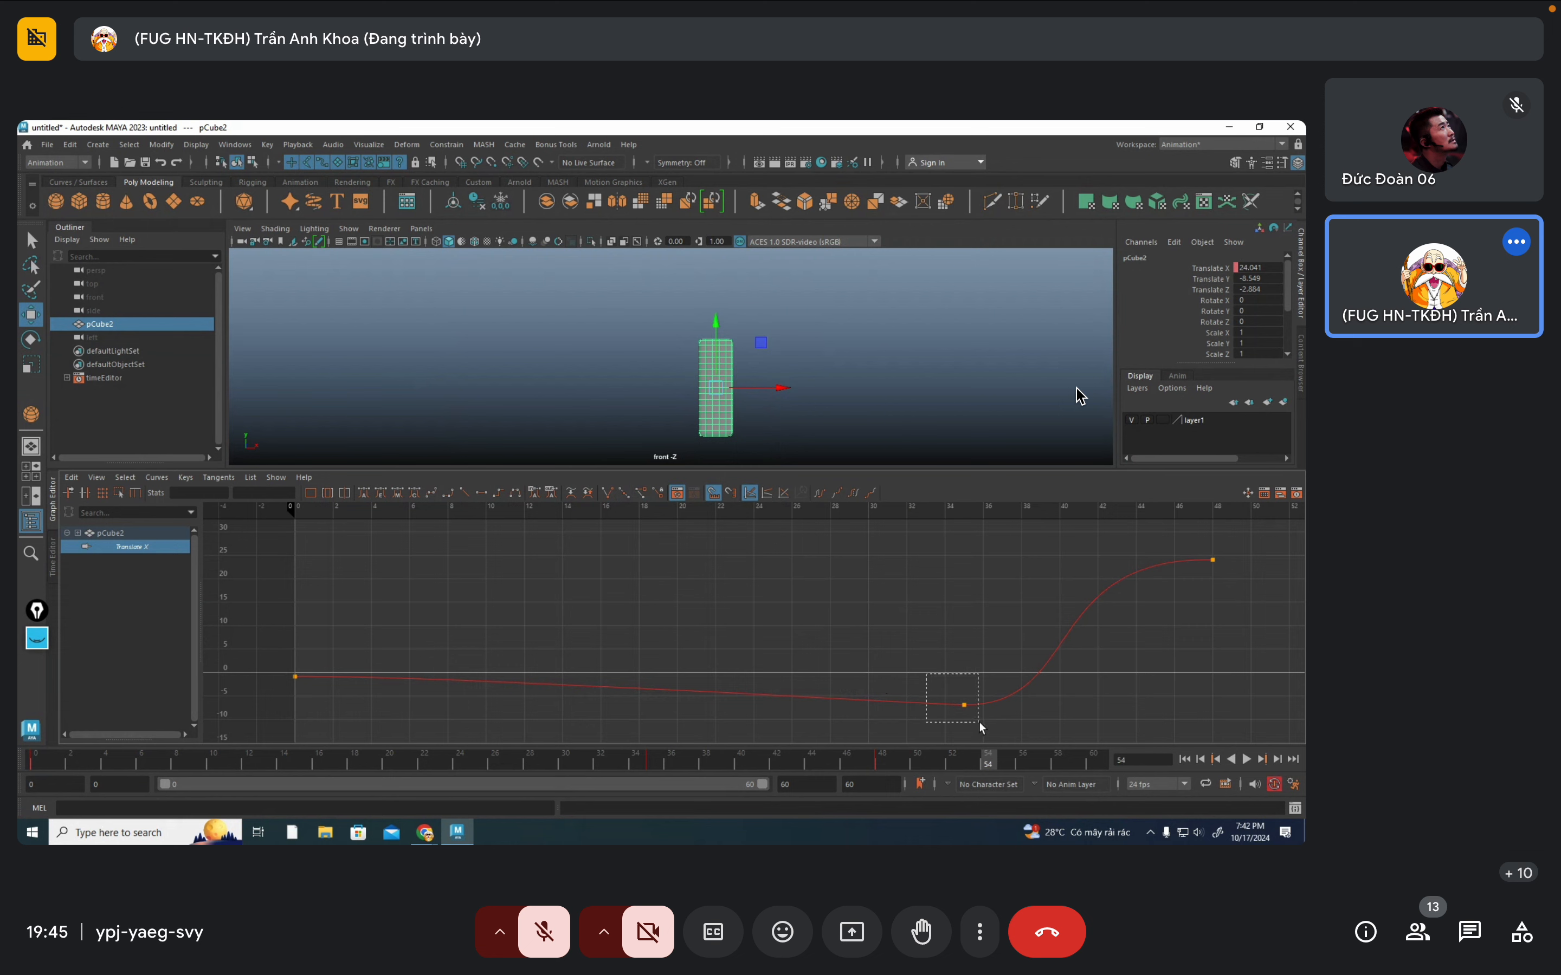
pyautogui.moveTo(979, 721); pyautogui.dragTo(942, 717)
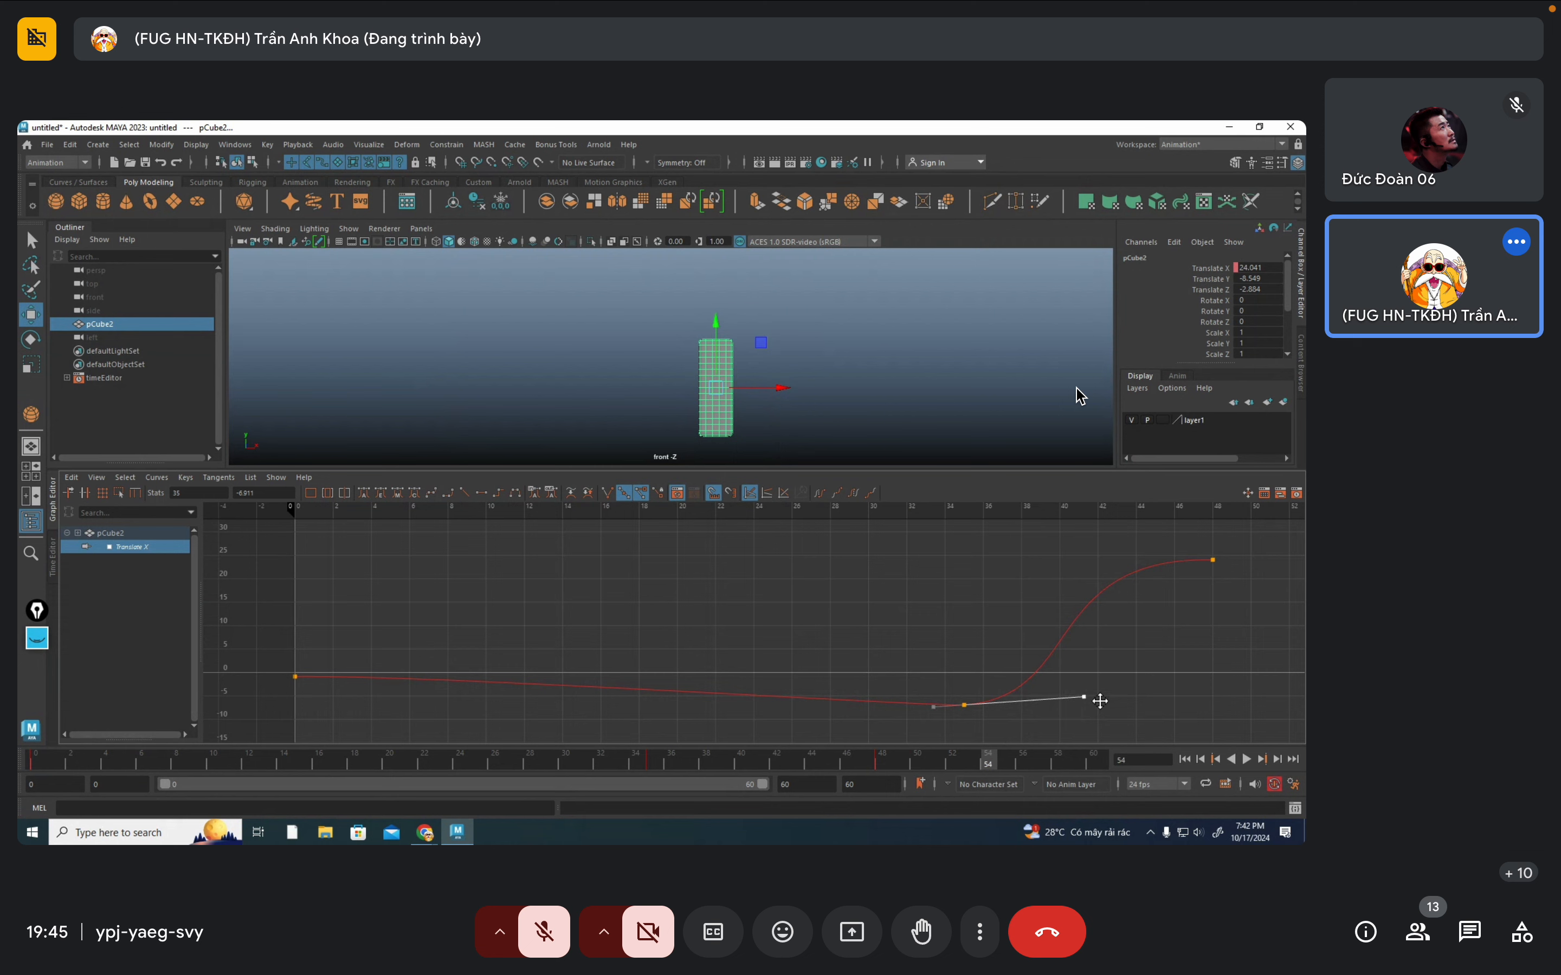
pyautogui.moveTo(926, 699); pyautogui.dragTo(937, 722)
pyautogui.moveTo(935, 724); pyautogui.dragTo(923, 725, button='middle')
pyautogui.click(923, 724)
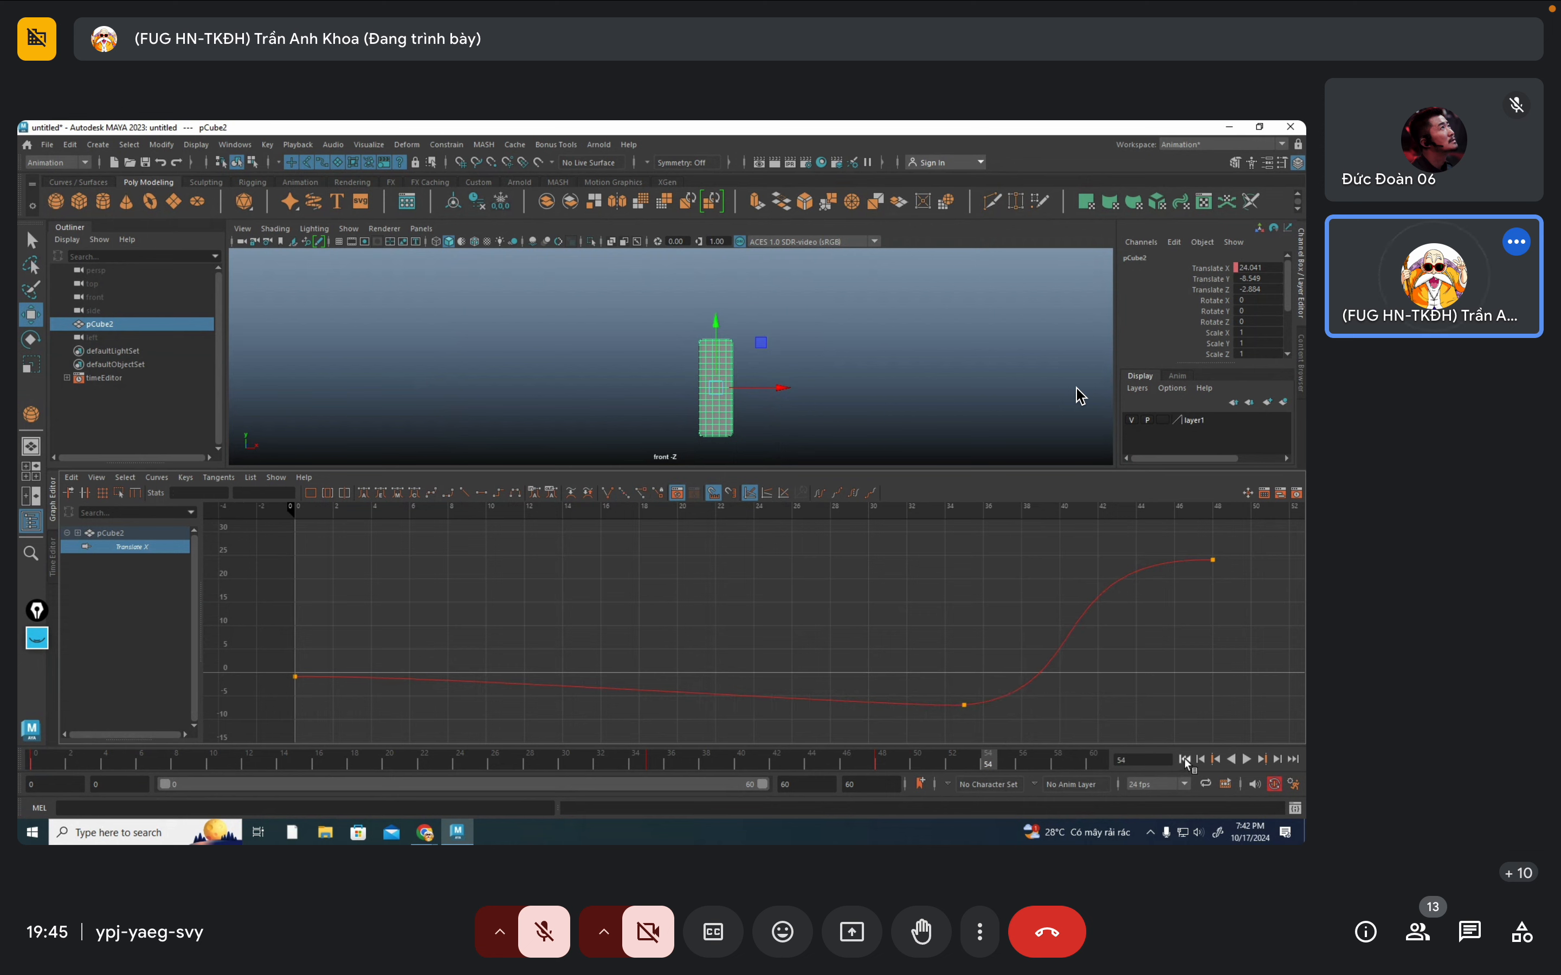
# Play the animation from the first frame to review the motion and return to frame 0
pyautogui.click(1185, 759)
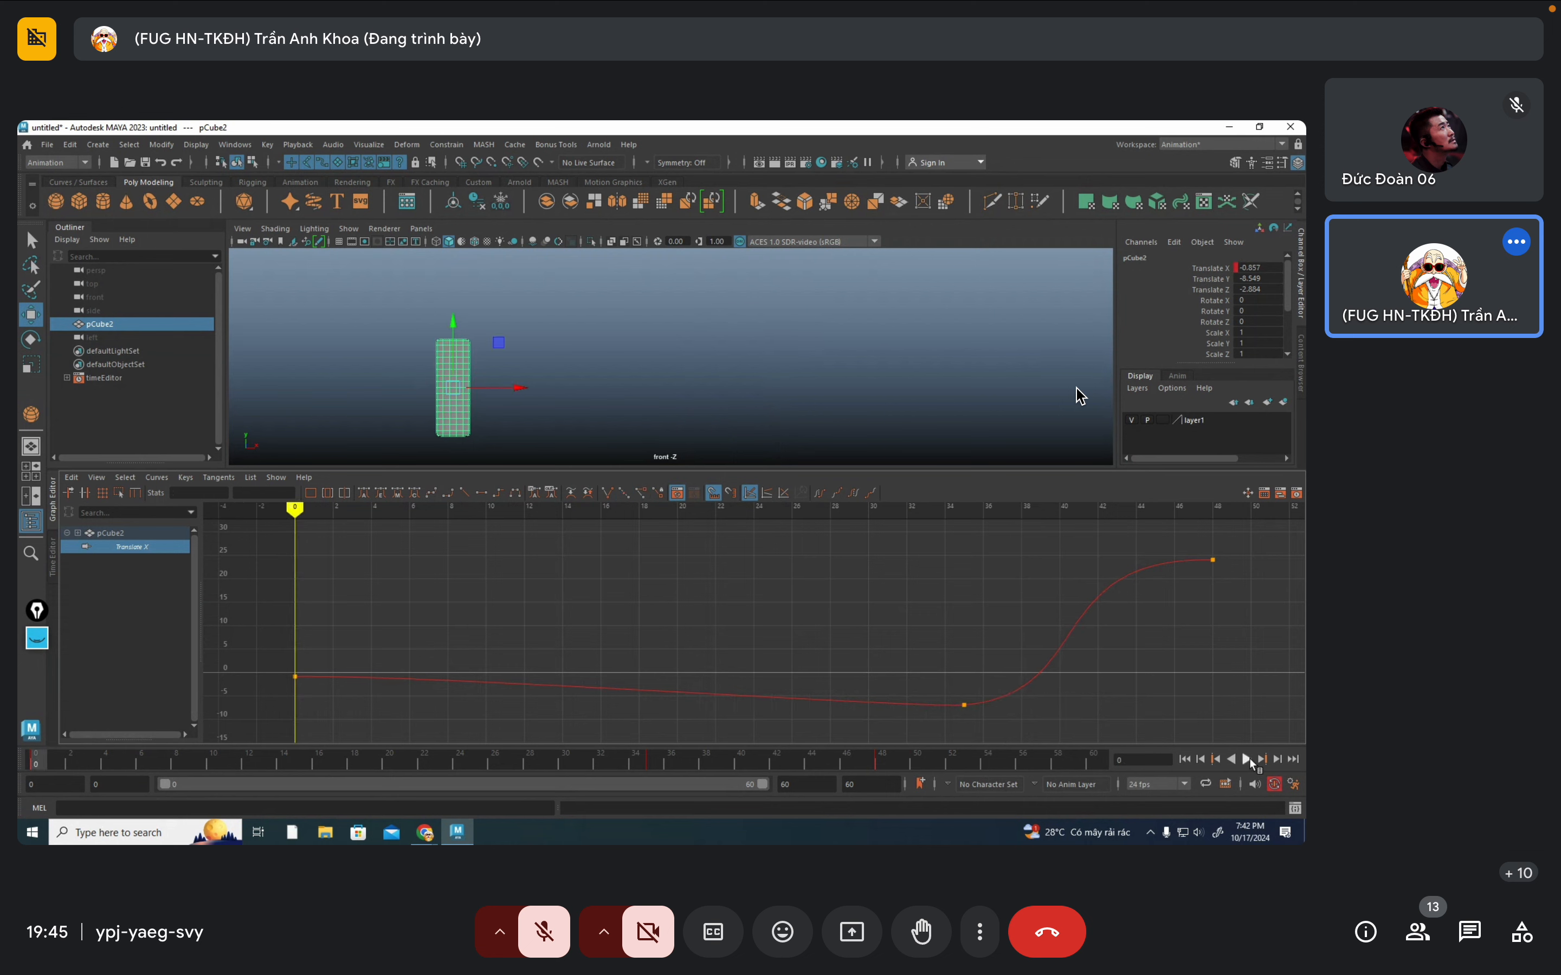
pyautogui.click(1248, 760)
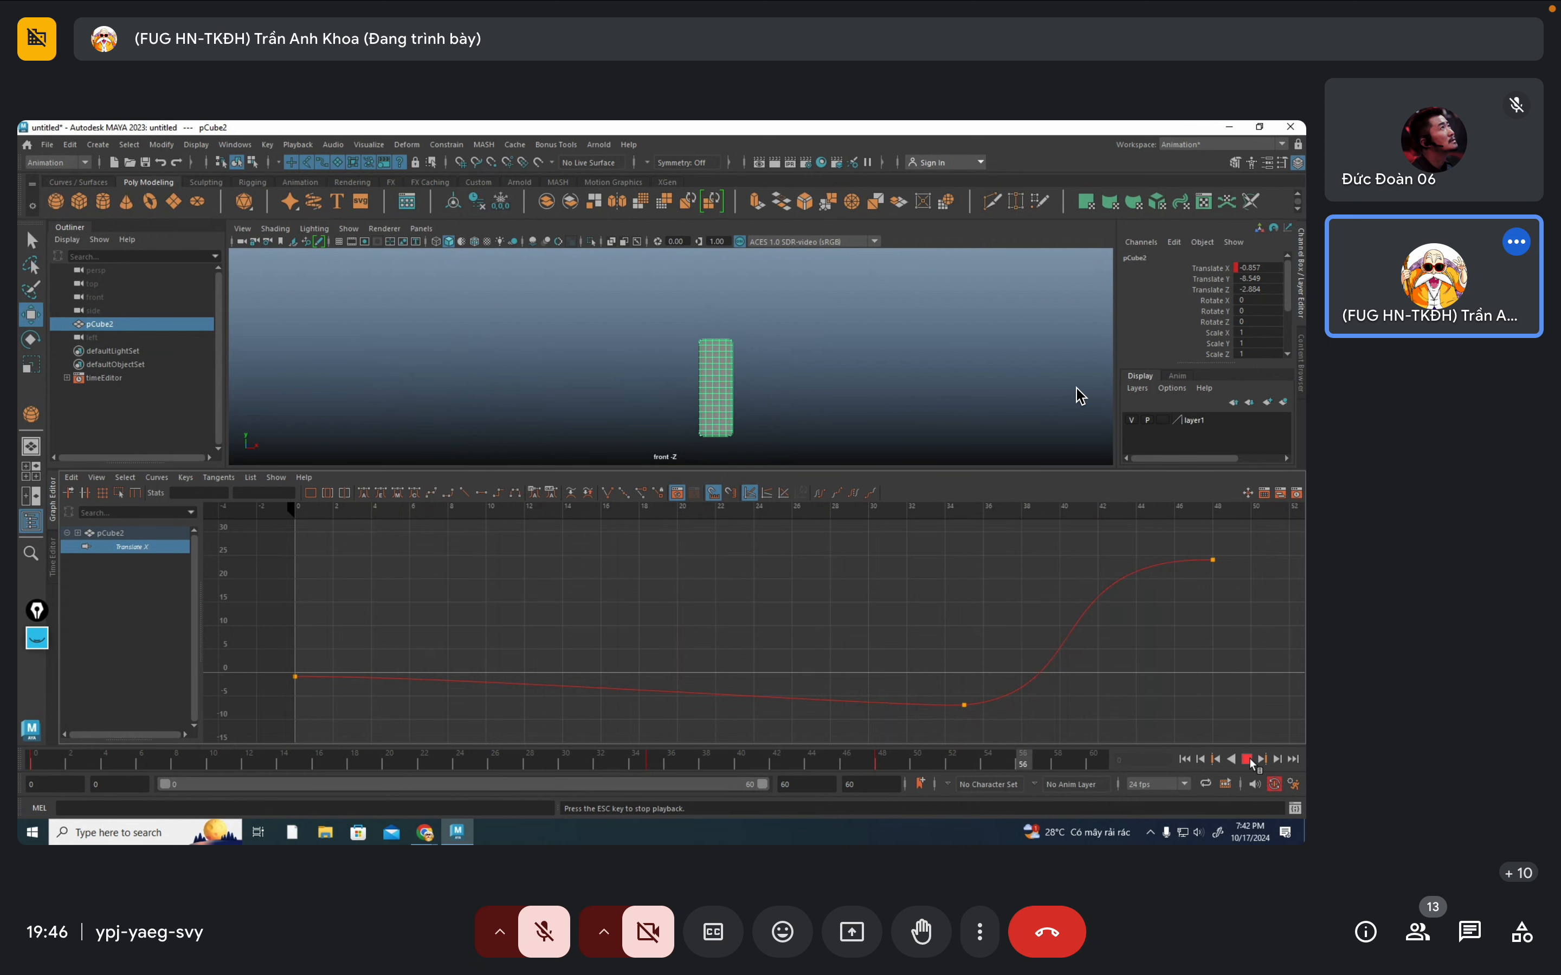
pyautogui.click(1247, 760)
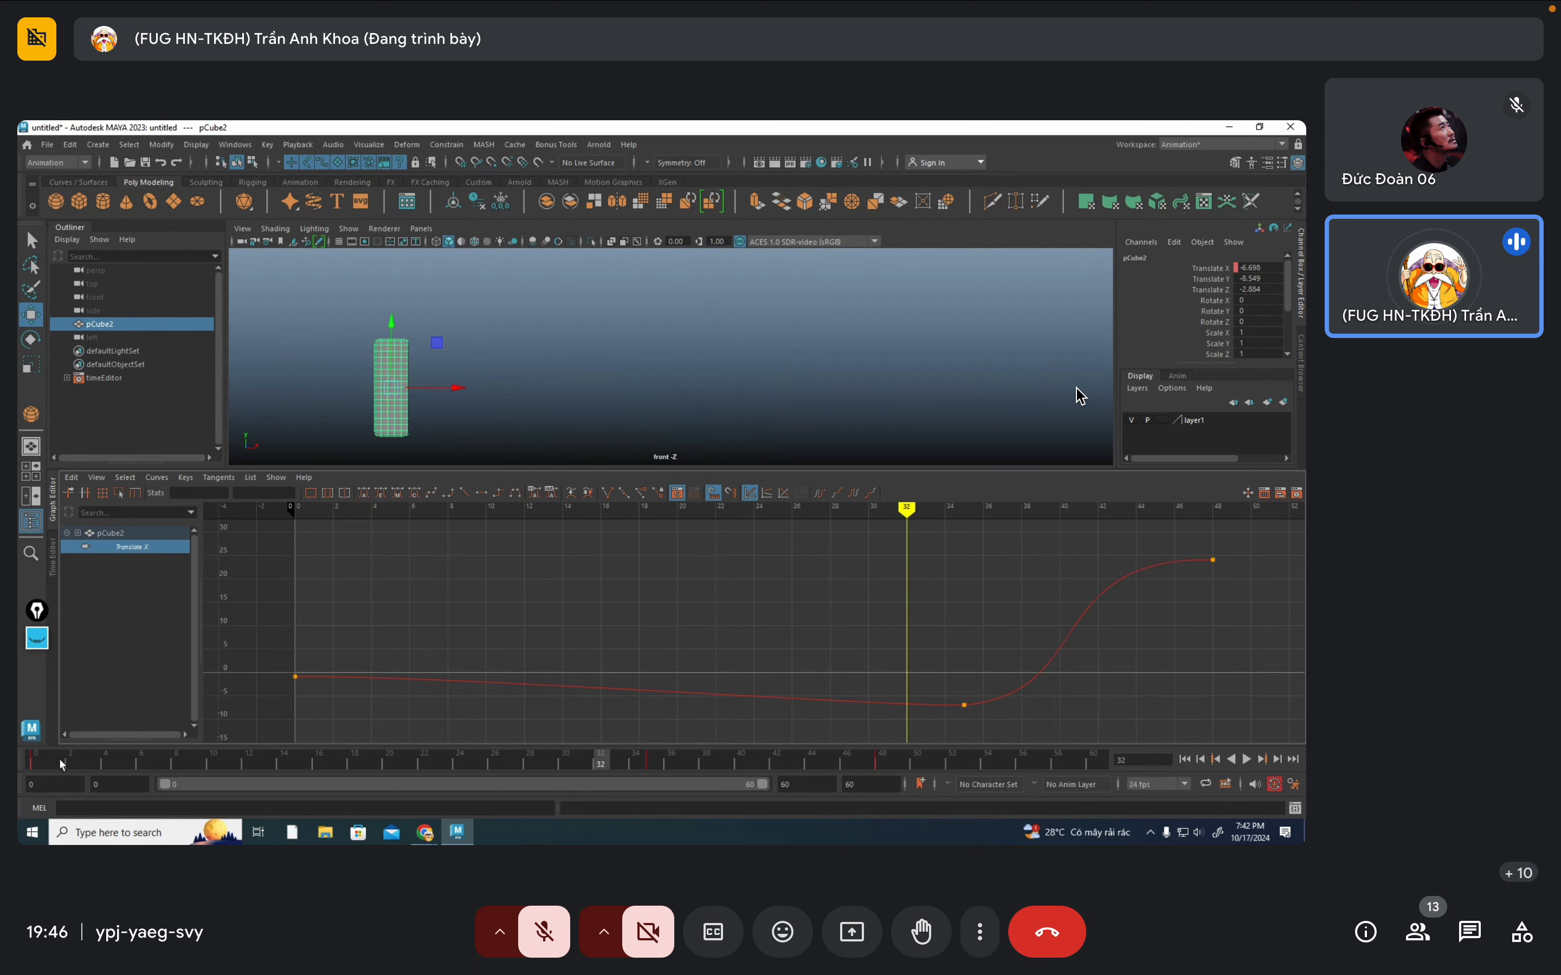
pyautogui.moveTo(62, 765); pyautogui.dragTo(35, 763)
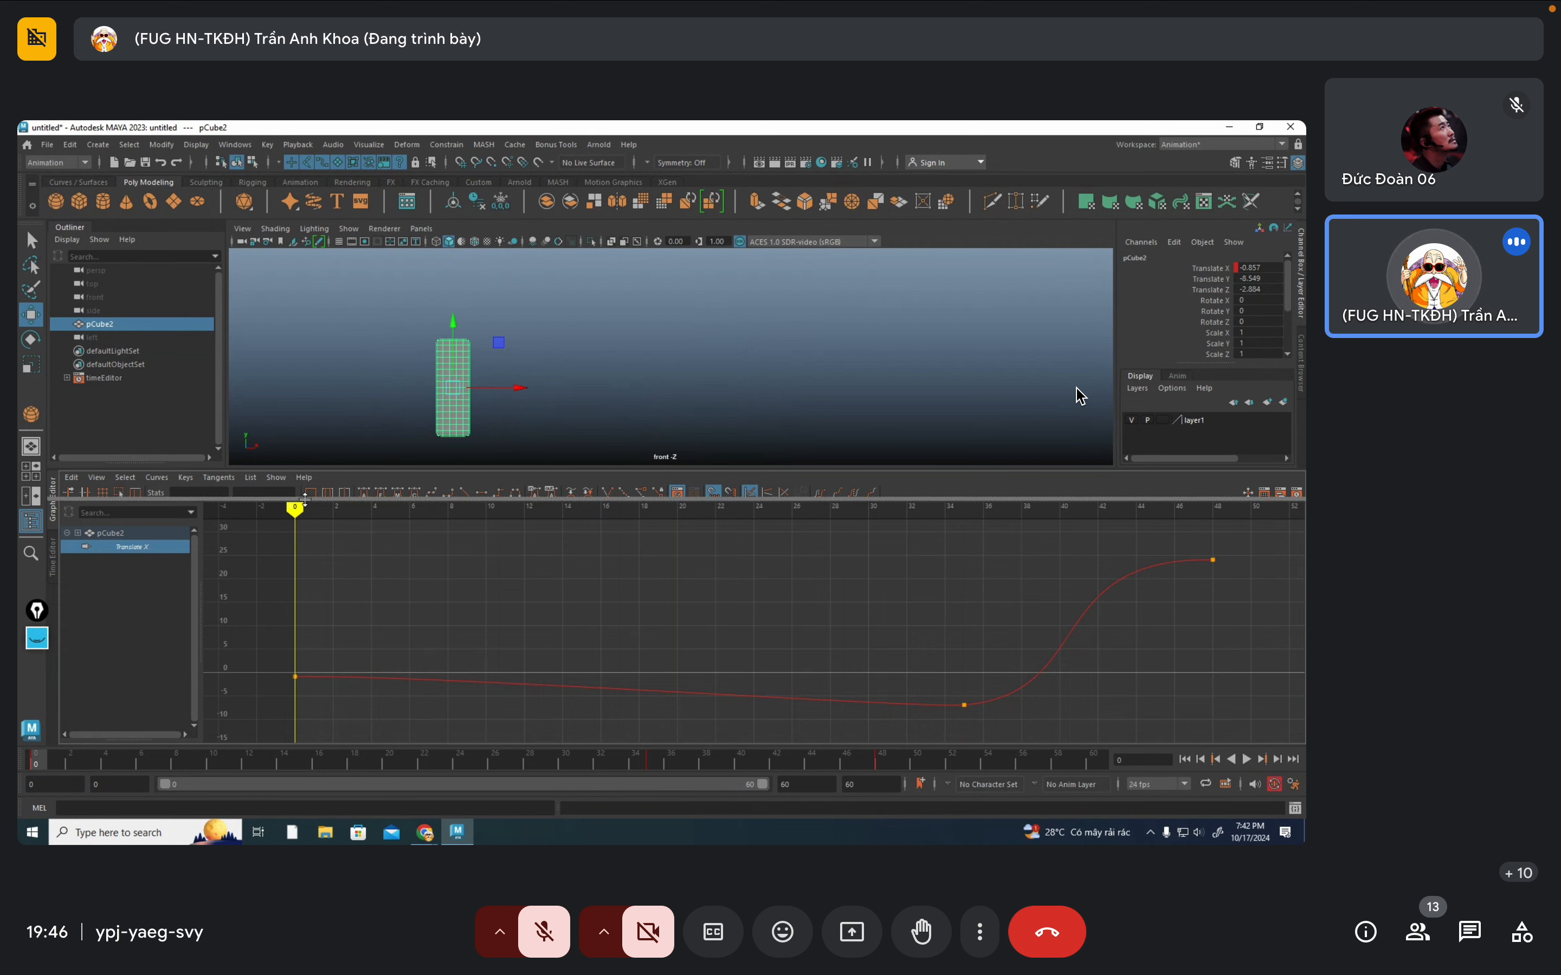
# Move pCube2's pivot down to near its base, test a Z rotation around it and undo the rotation
pyautogui.moveTo(304, 500); pyautogui.dragTo(305, 531)
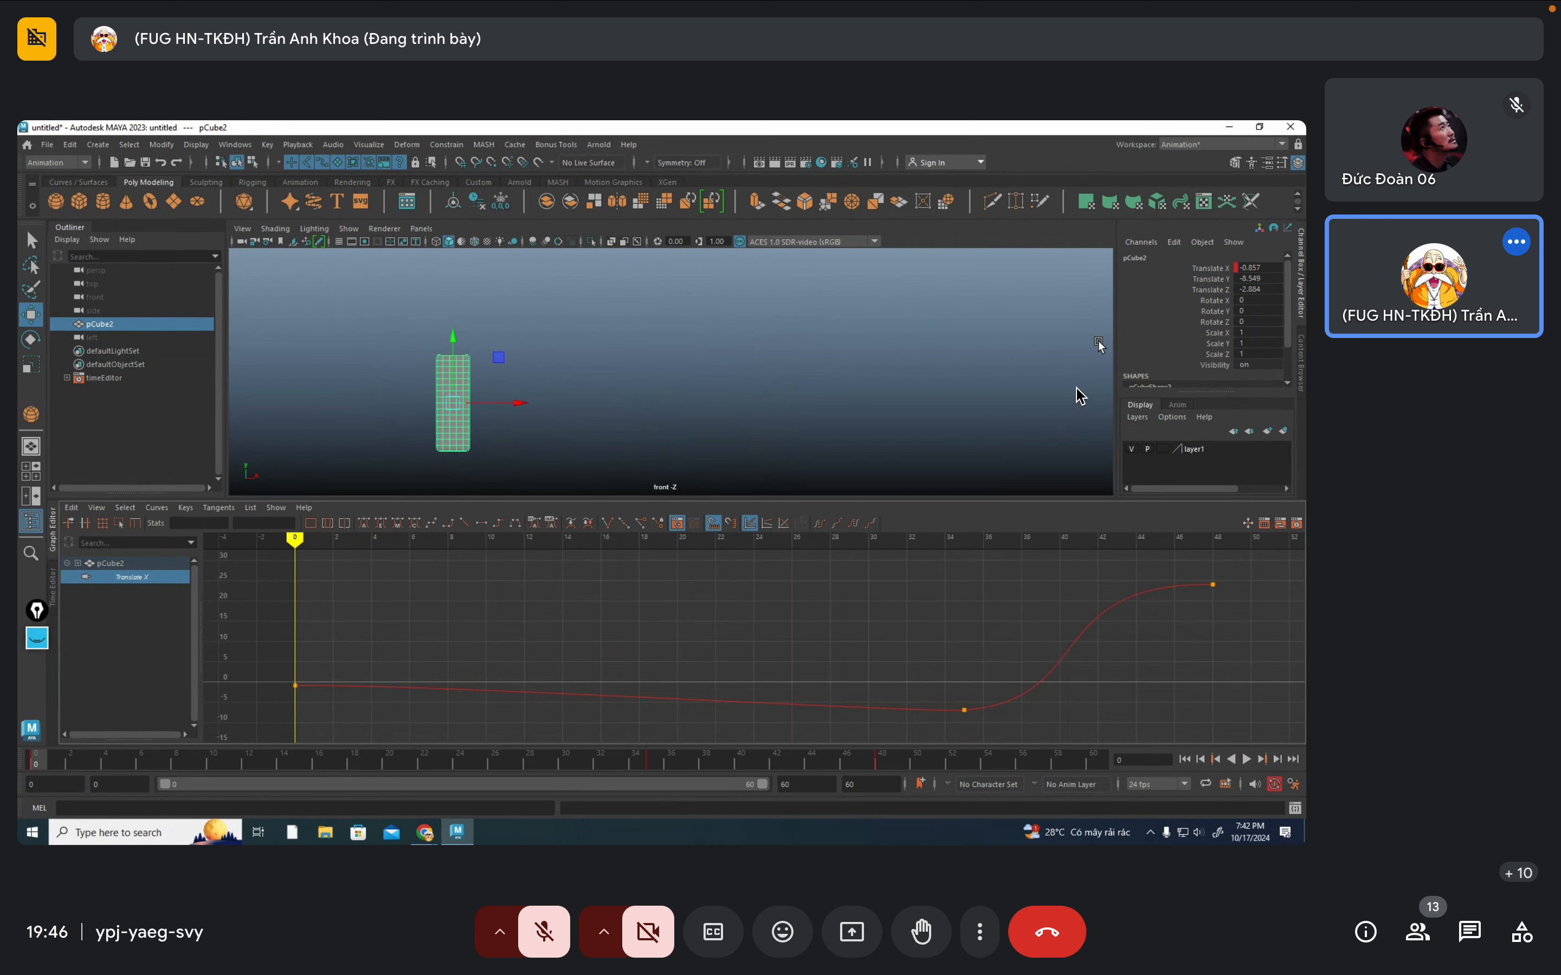
pyautogui.click(30, 339)
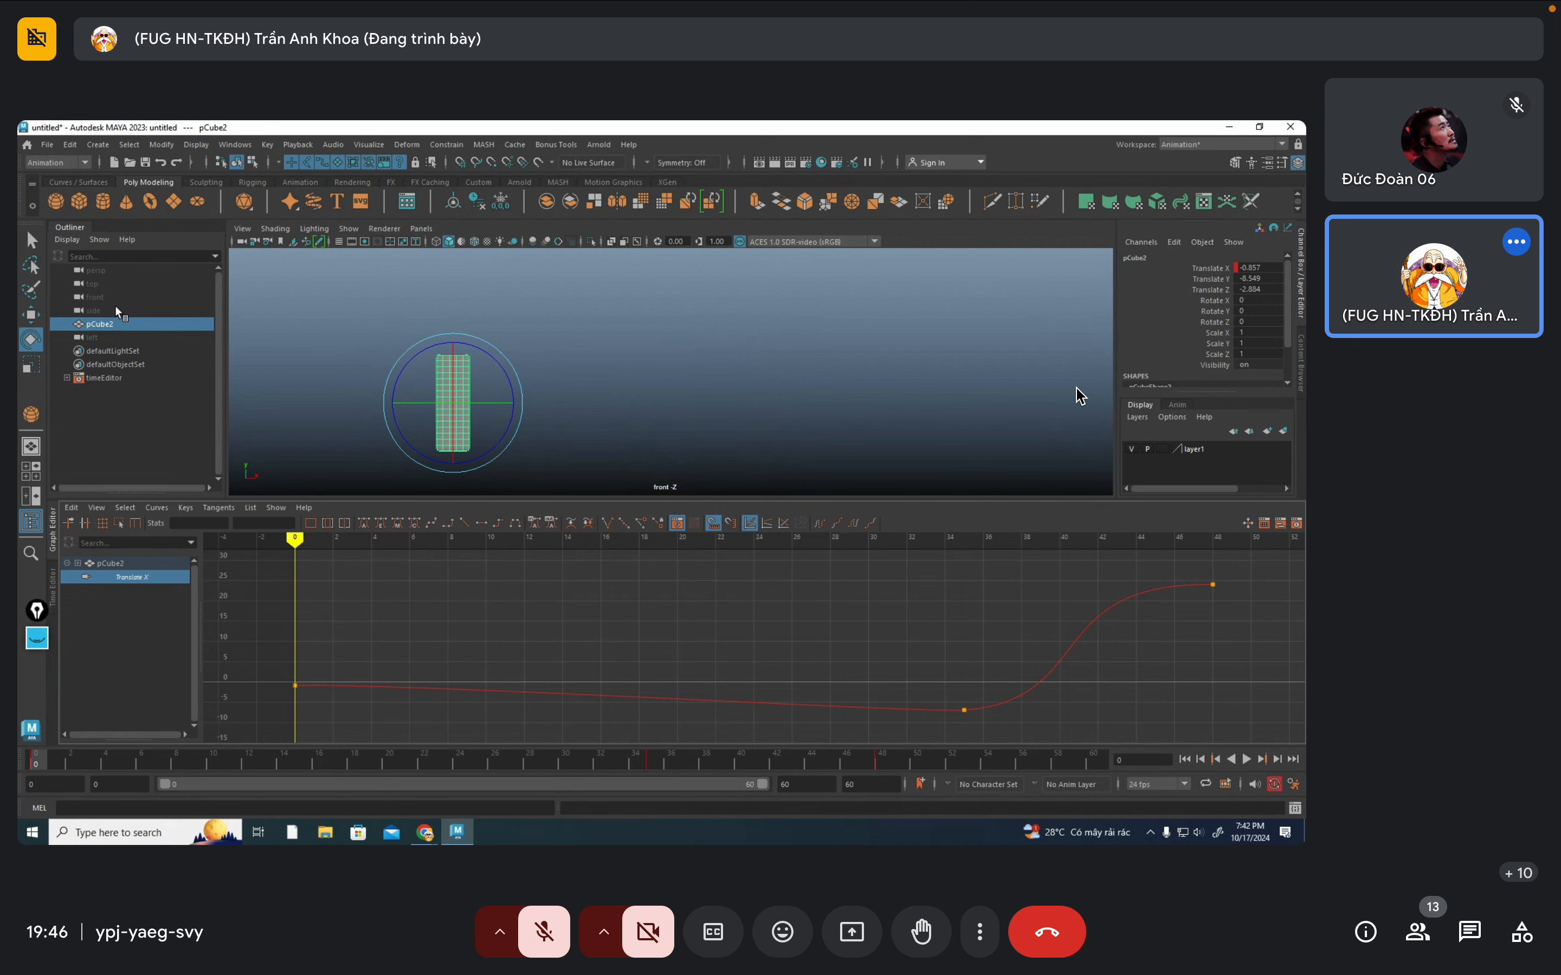
pyautogui.click(30, 315)
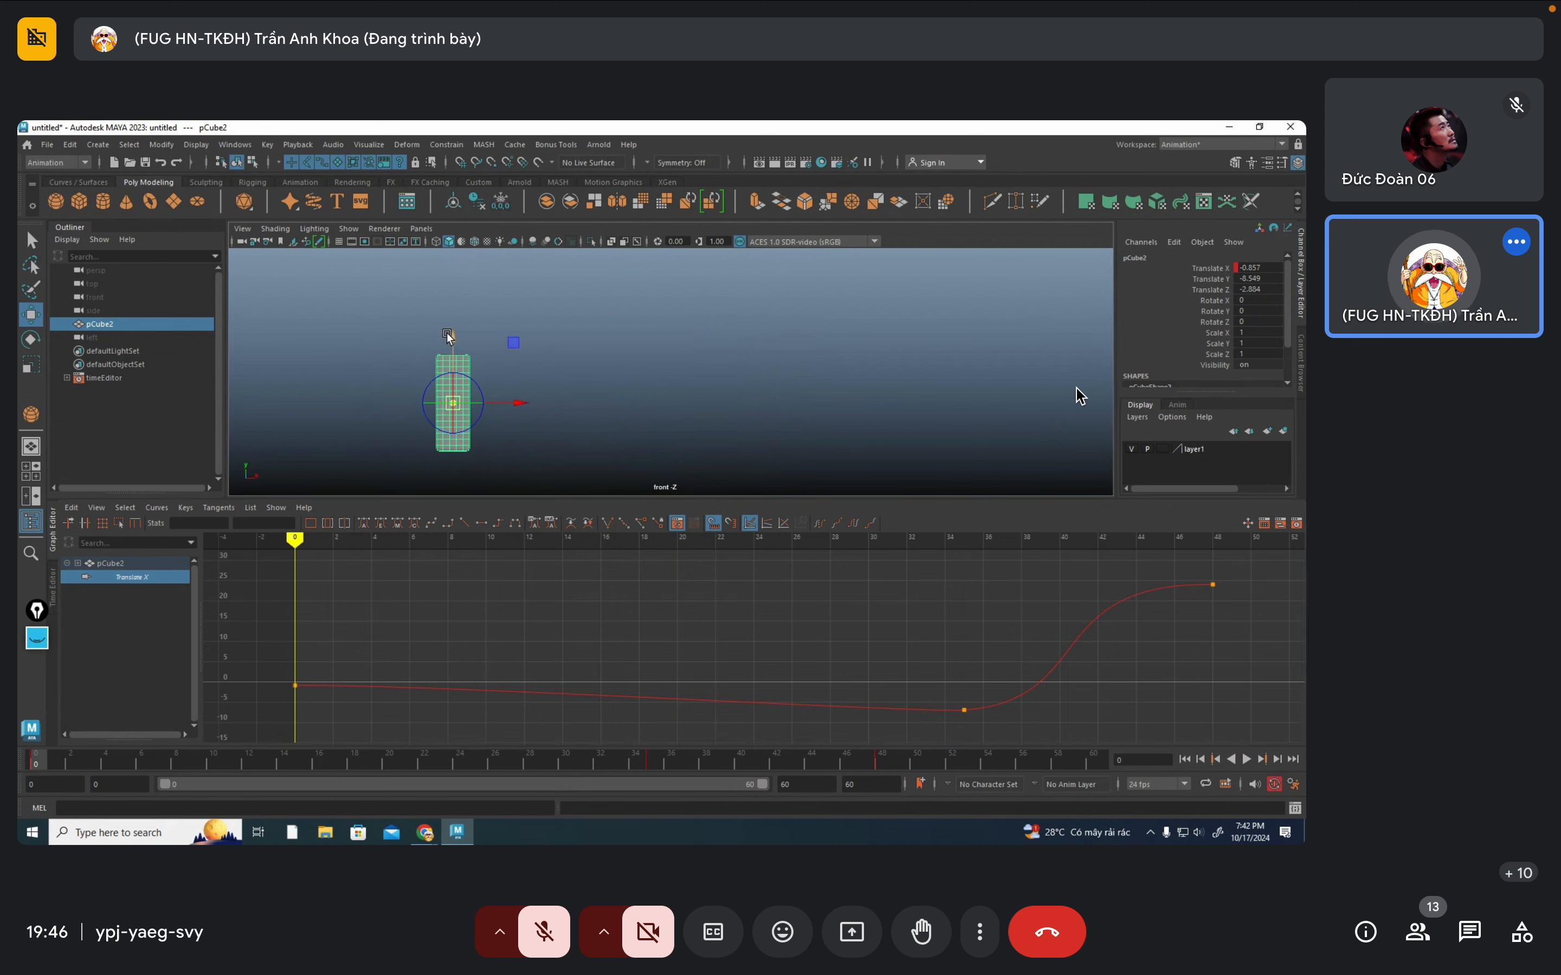
pyautogui.moveTo(448, 337); pyautogui.dragTo(478, 376)
pyautogui.click(30, 339)
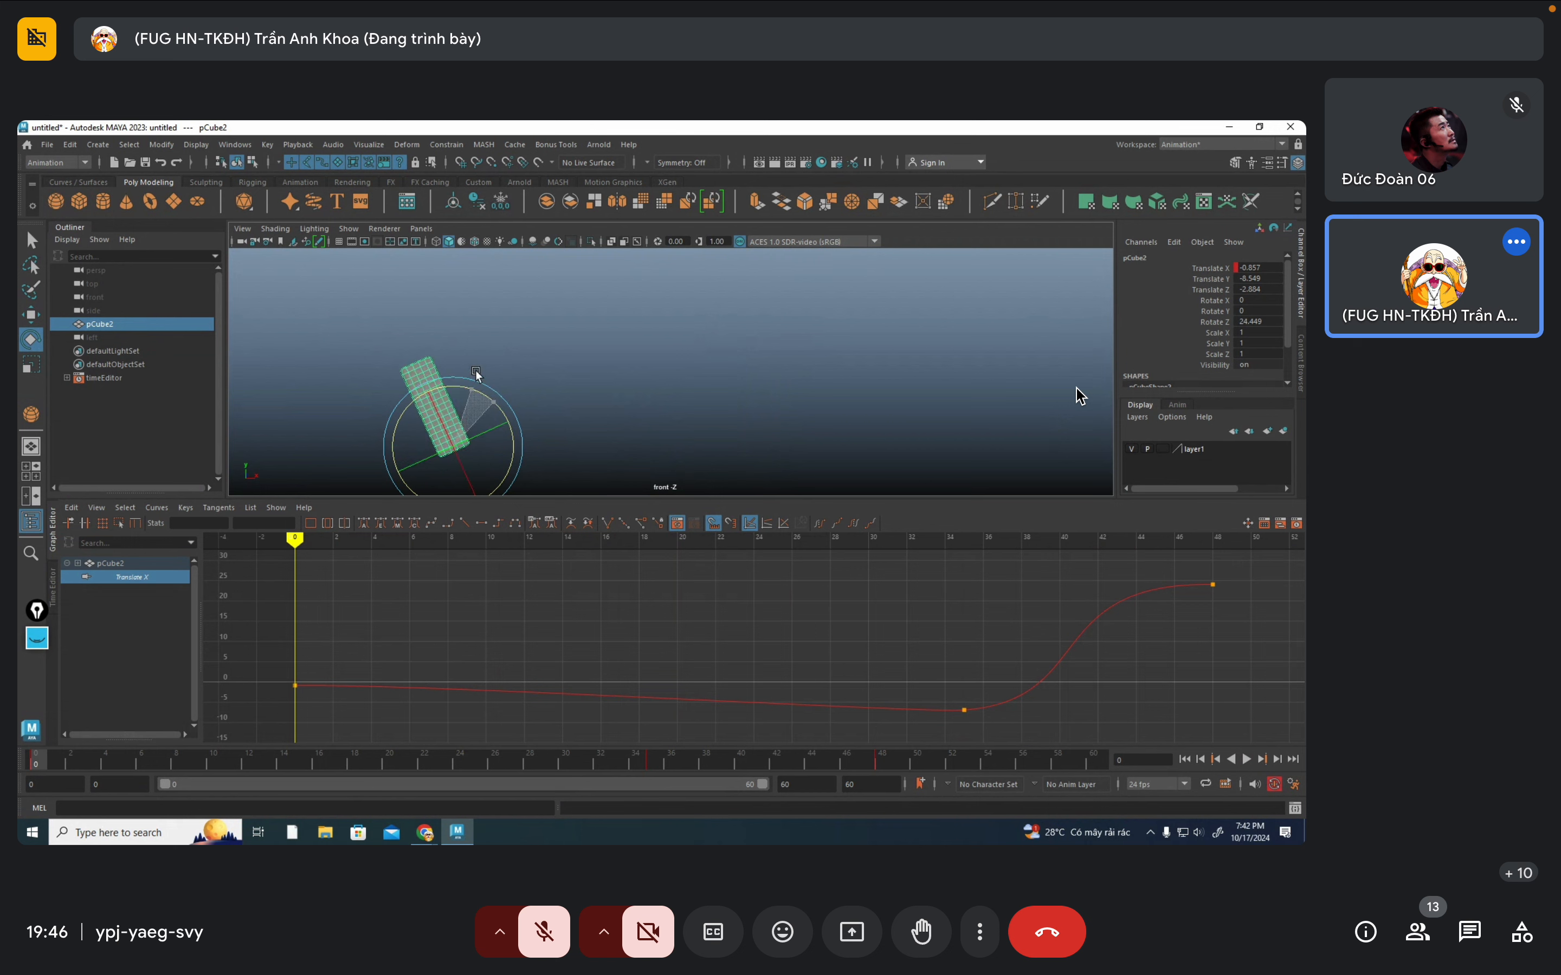
pyautogui.hotkey('ctrl', 'z')
pyautogui.hotkey('ctrl', 'z')
pyautogui.click(31, 315)
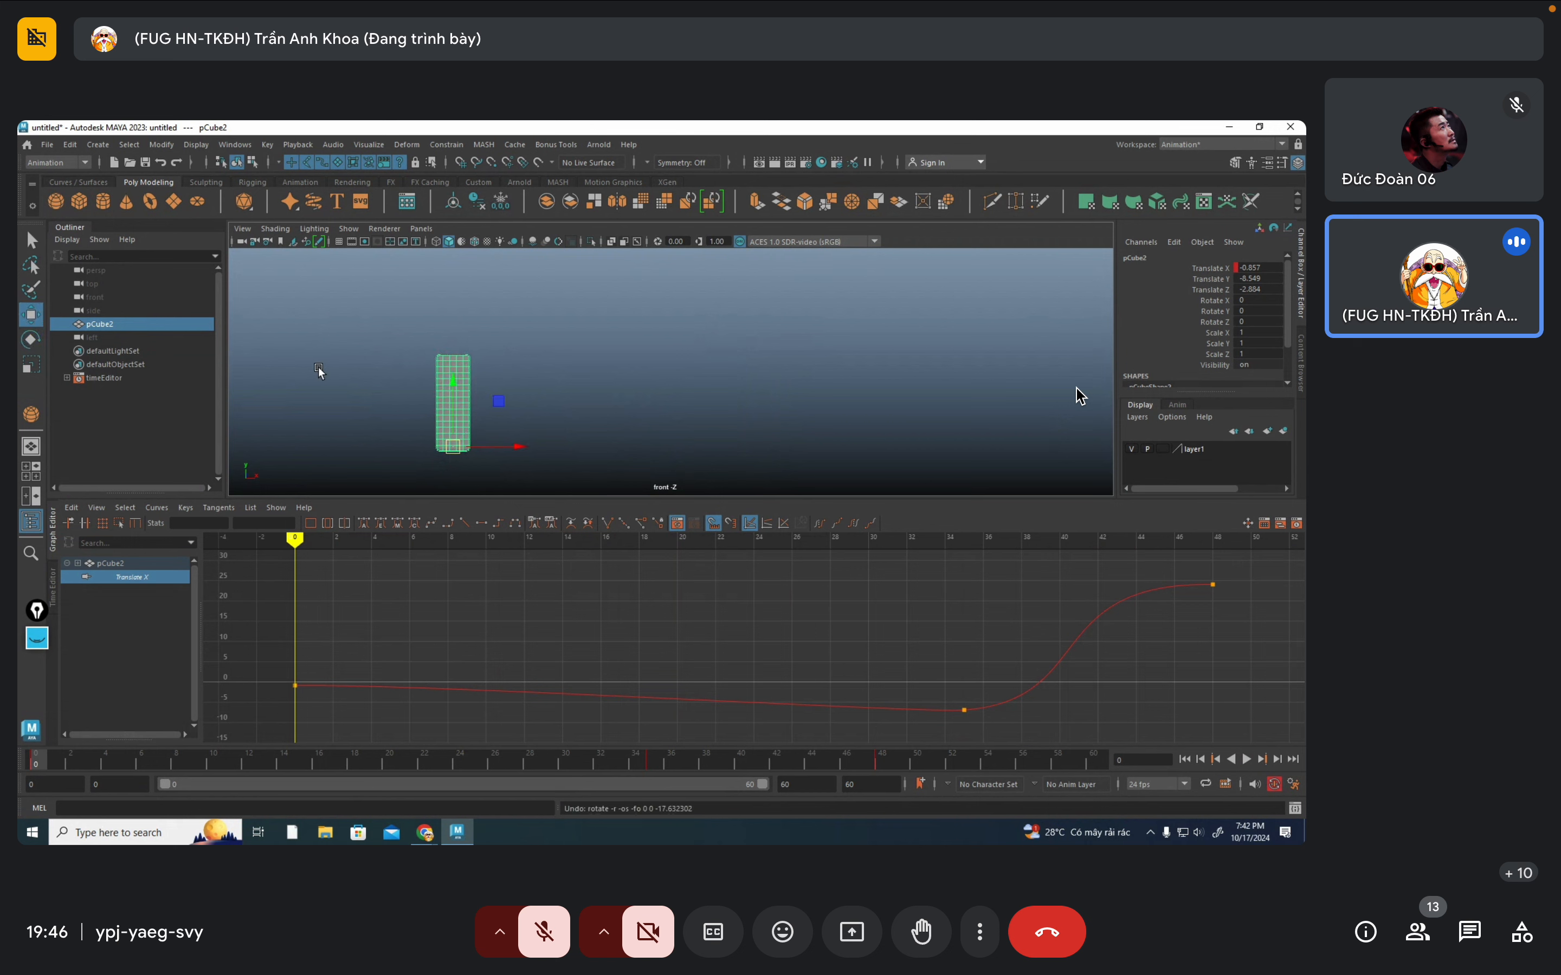
# Lower pCube2's pivot to its bottom edge, test another Z rotation and undo that rotation
pyautogui.moveTo(450, 384); pyautogui.dragTo(476, 390)
pyautogui.click(31, 340)
pyautogui.hotkey('ctrl', 'z')
# Set a key on pCube2's Rotate Z channel alone at frame 0
pyautogui.click(1208, 323)
pyautogui.rightClick(1208, 322)
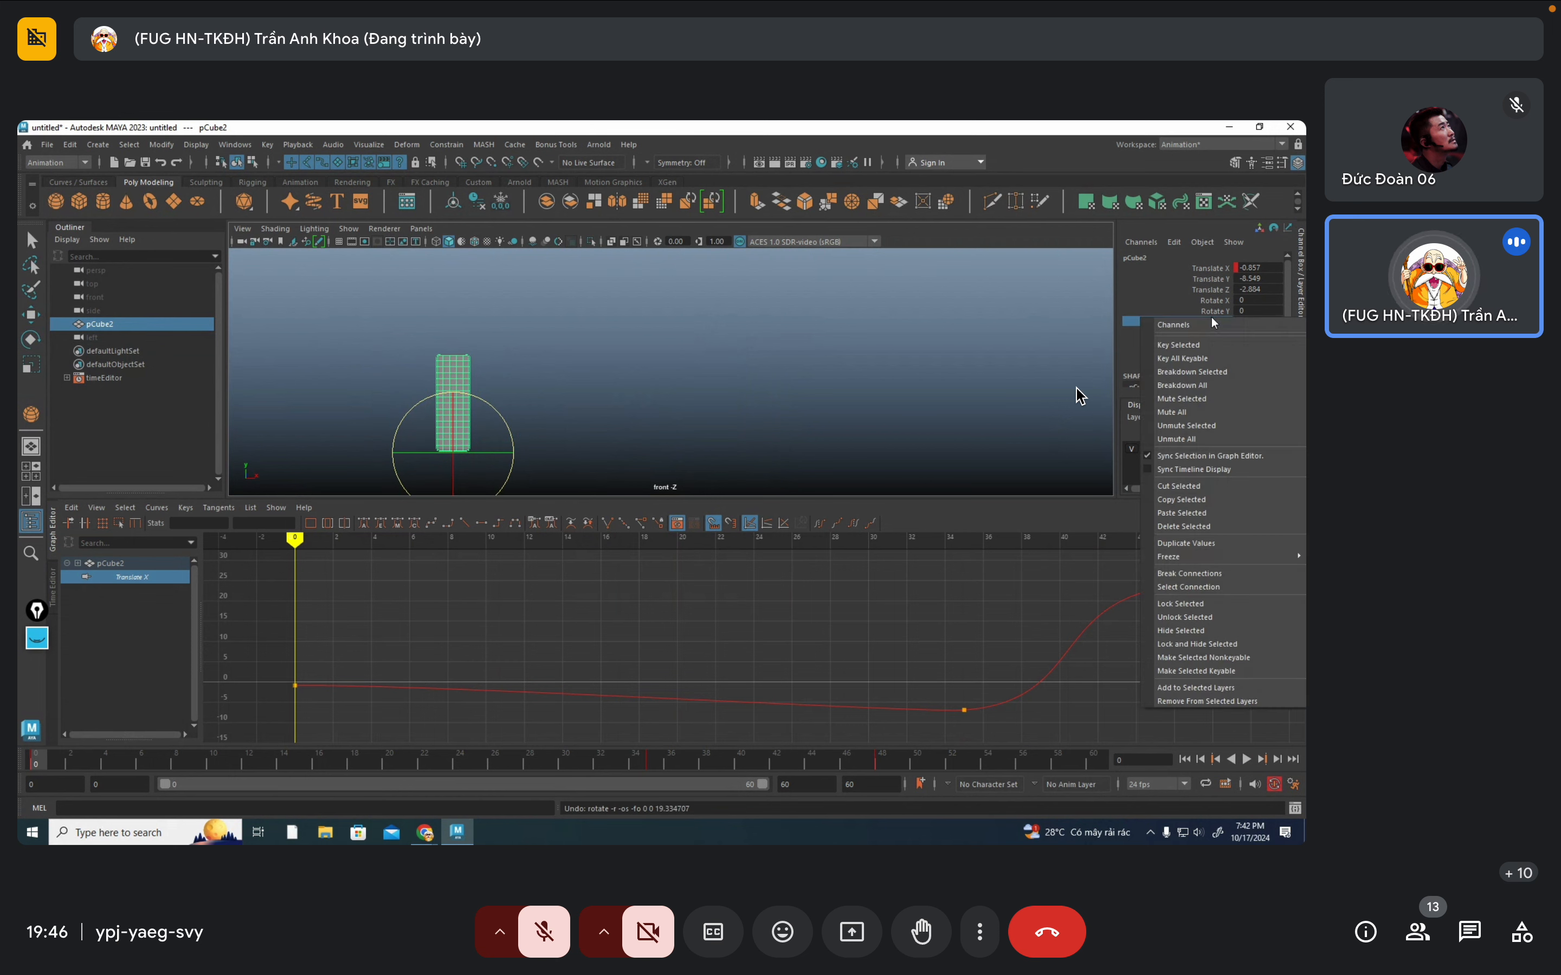
pyautogui.click(1198, 350)
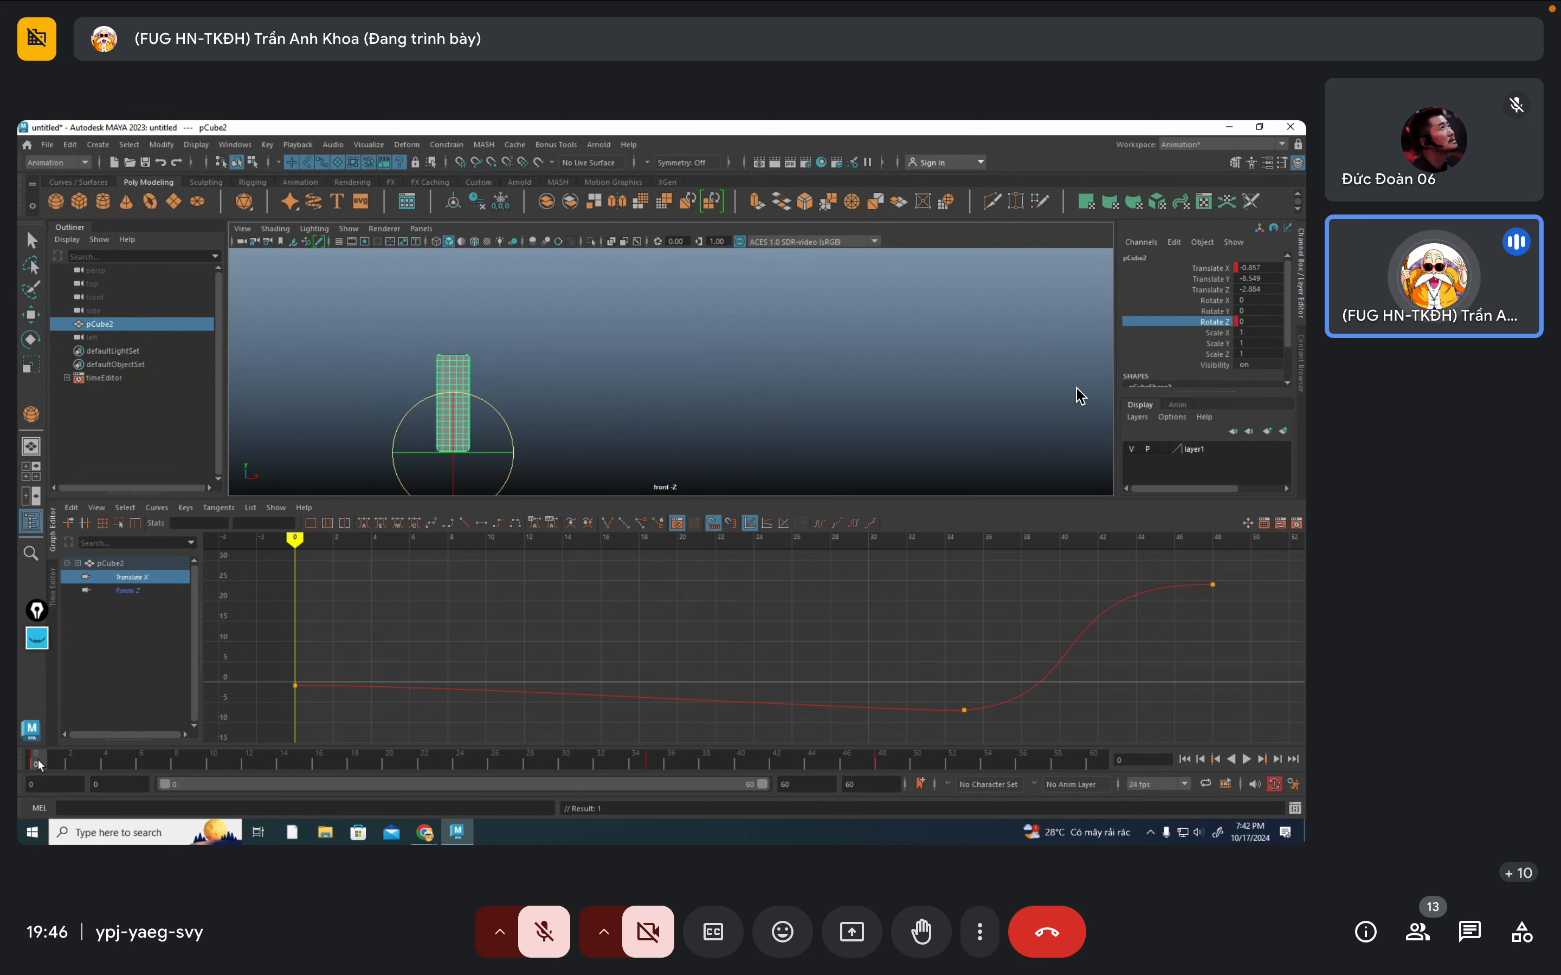
# At frame 35, tilt pCube2 to a Rotate Z of about -9.26 and key all its channels
pyautogui.moveTo(39, 766); pyautogui.dragTo(651, 782)
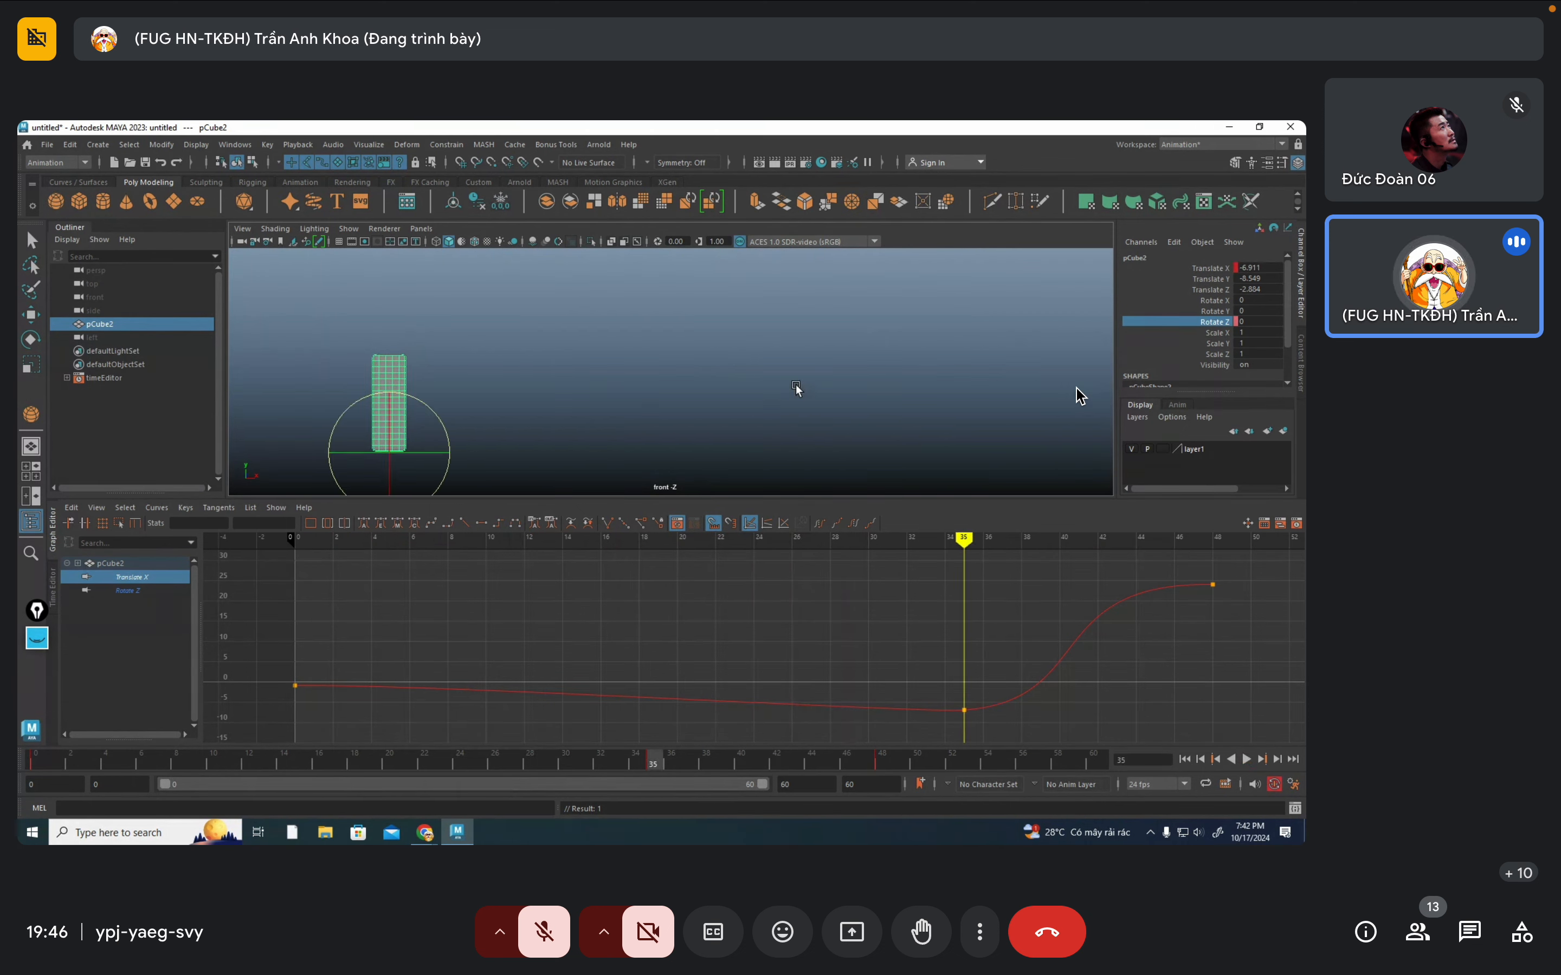
pyautogui.moveTo(796, 387); pyautogui.dragTo(814, 387, button='middle')
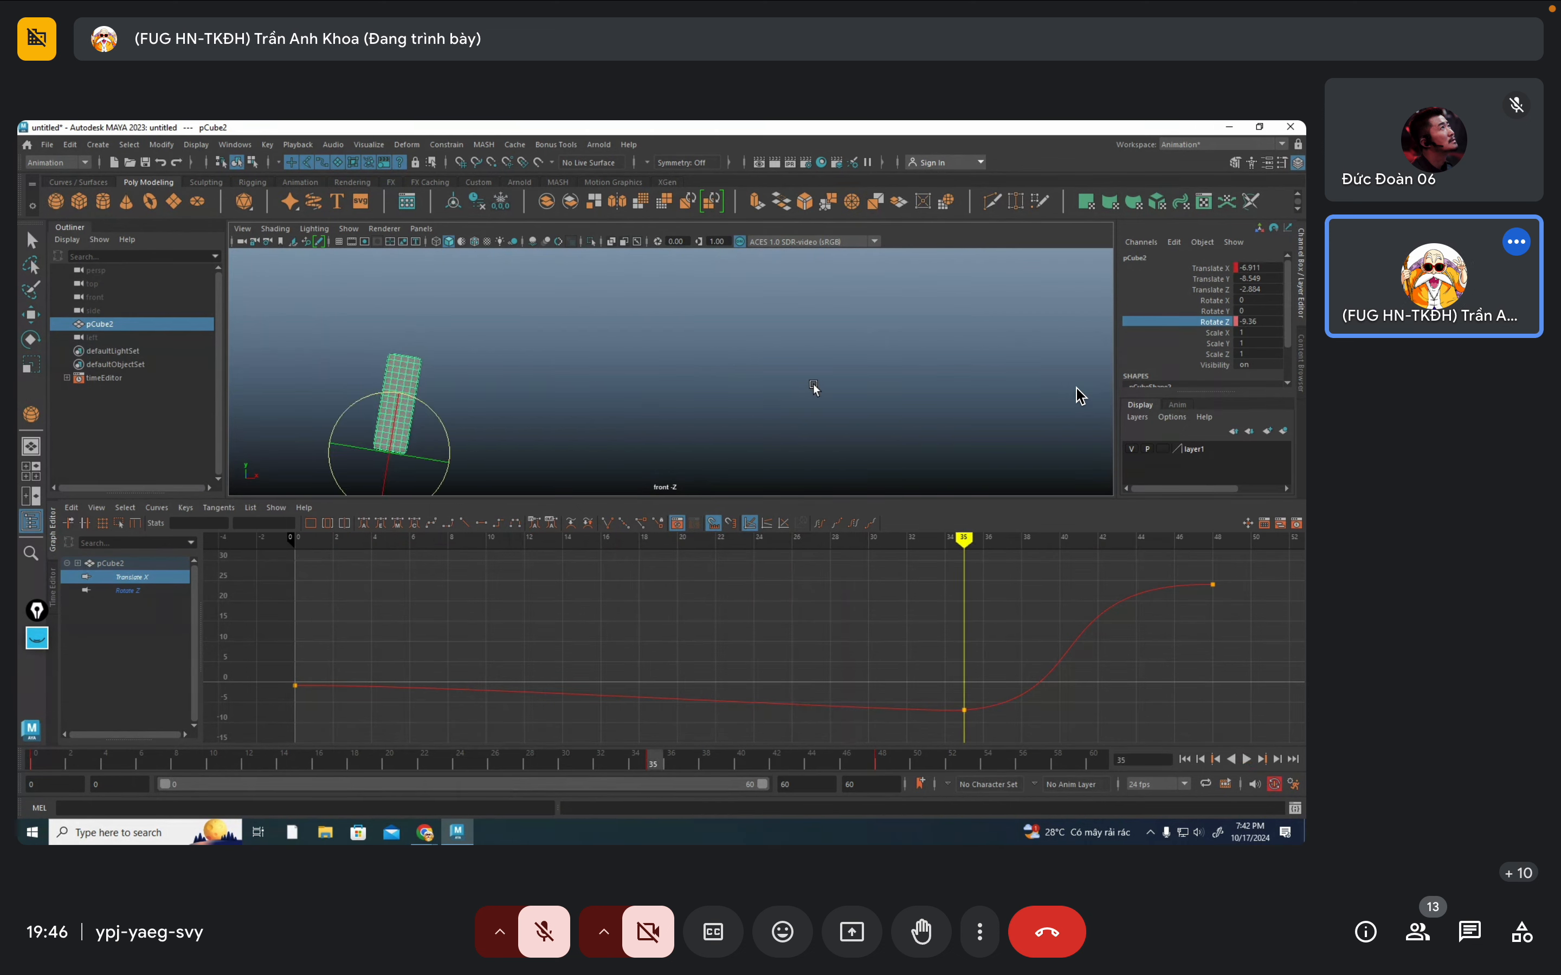
pyautogui.press('s')
# At frame 38, tilt pCube2 to a Rotate Z of about 23.71, key it, and preview the motion from frame 35
pyautogui.moveTo(652, 762); pyautogui.dragTo(706, 763)
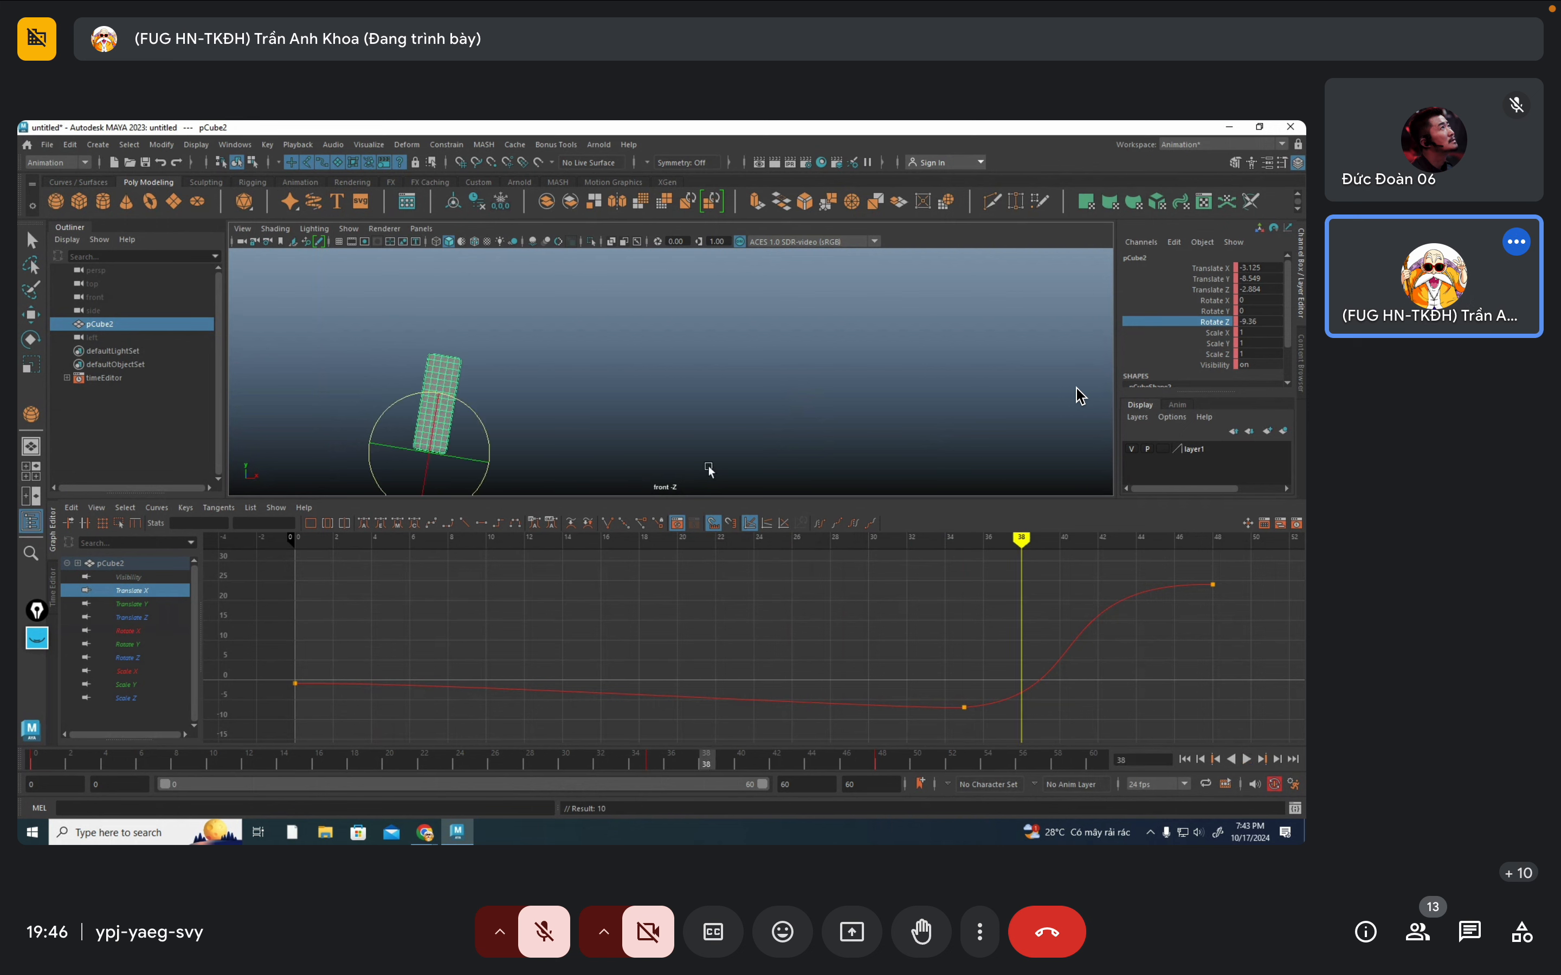
pyautogui.moveTo(498, 418); pyautogui.dragTo(455, 390)
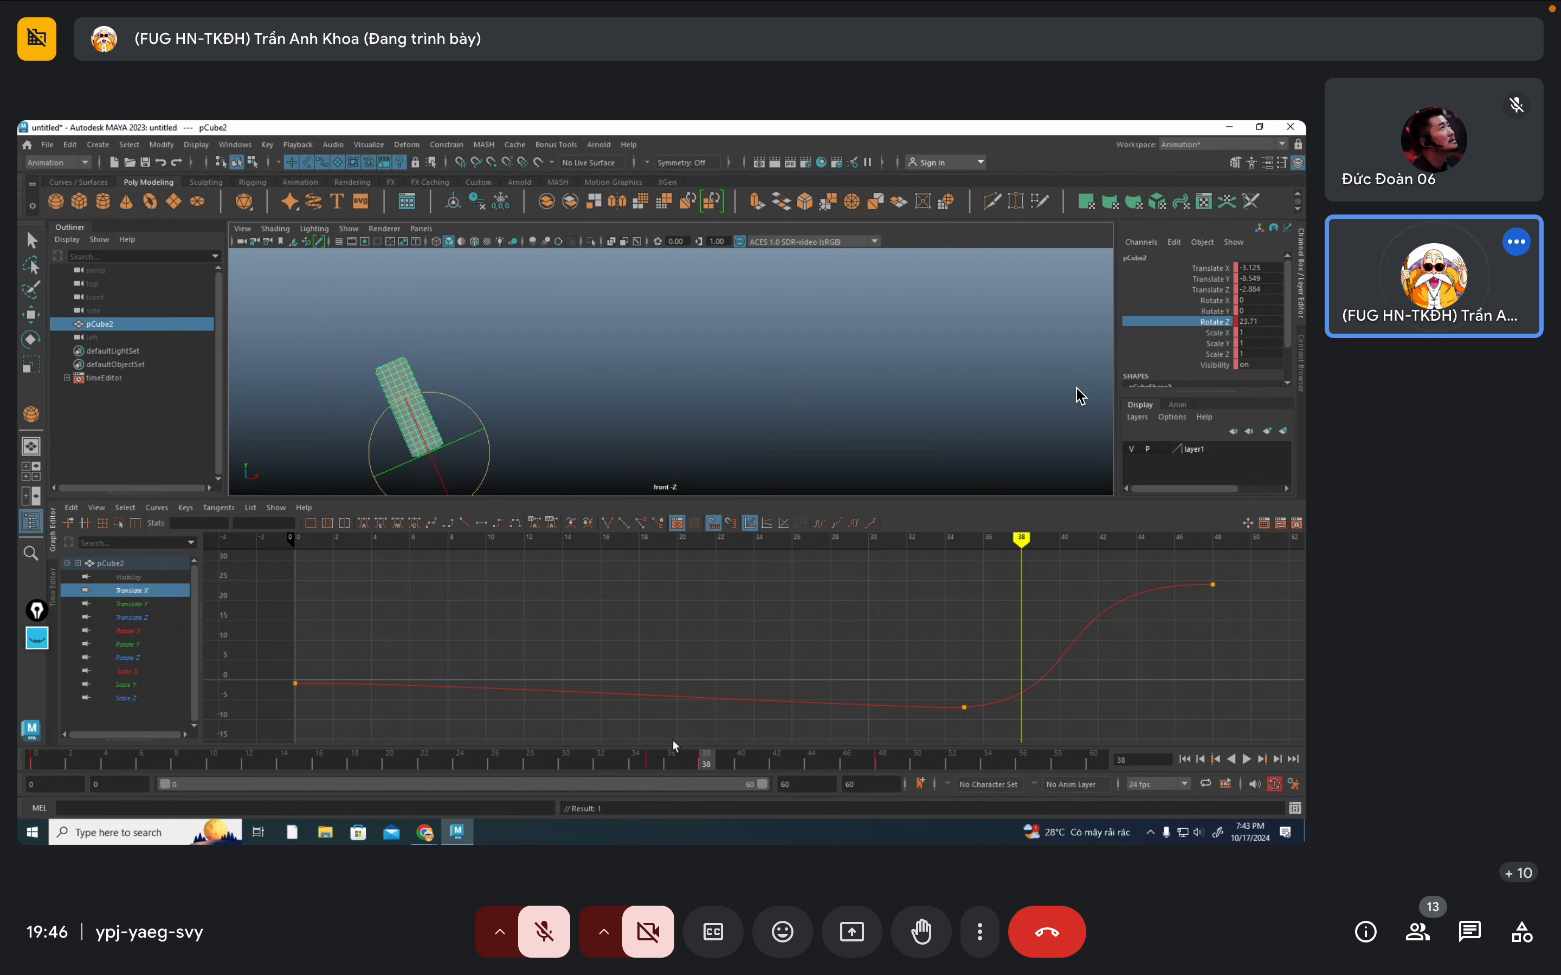
pyautogui.moveTo(671, 762)
pyautogui.mouseDown()
pyautogui.moveTo(795, 766)
pyautogui.moveTo(654, 774)
pyautogui.mouseUp()
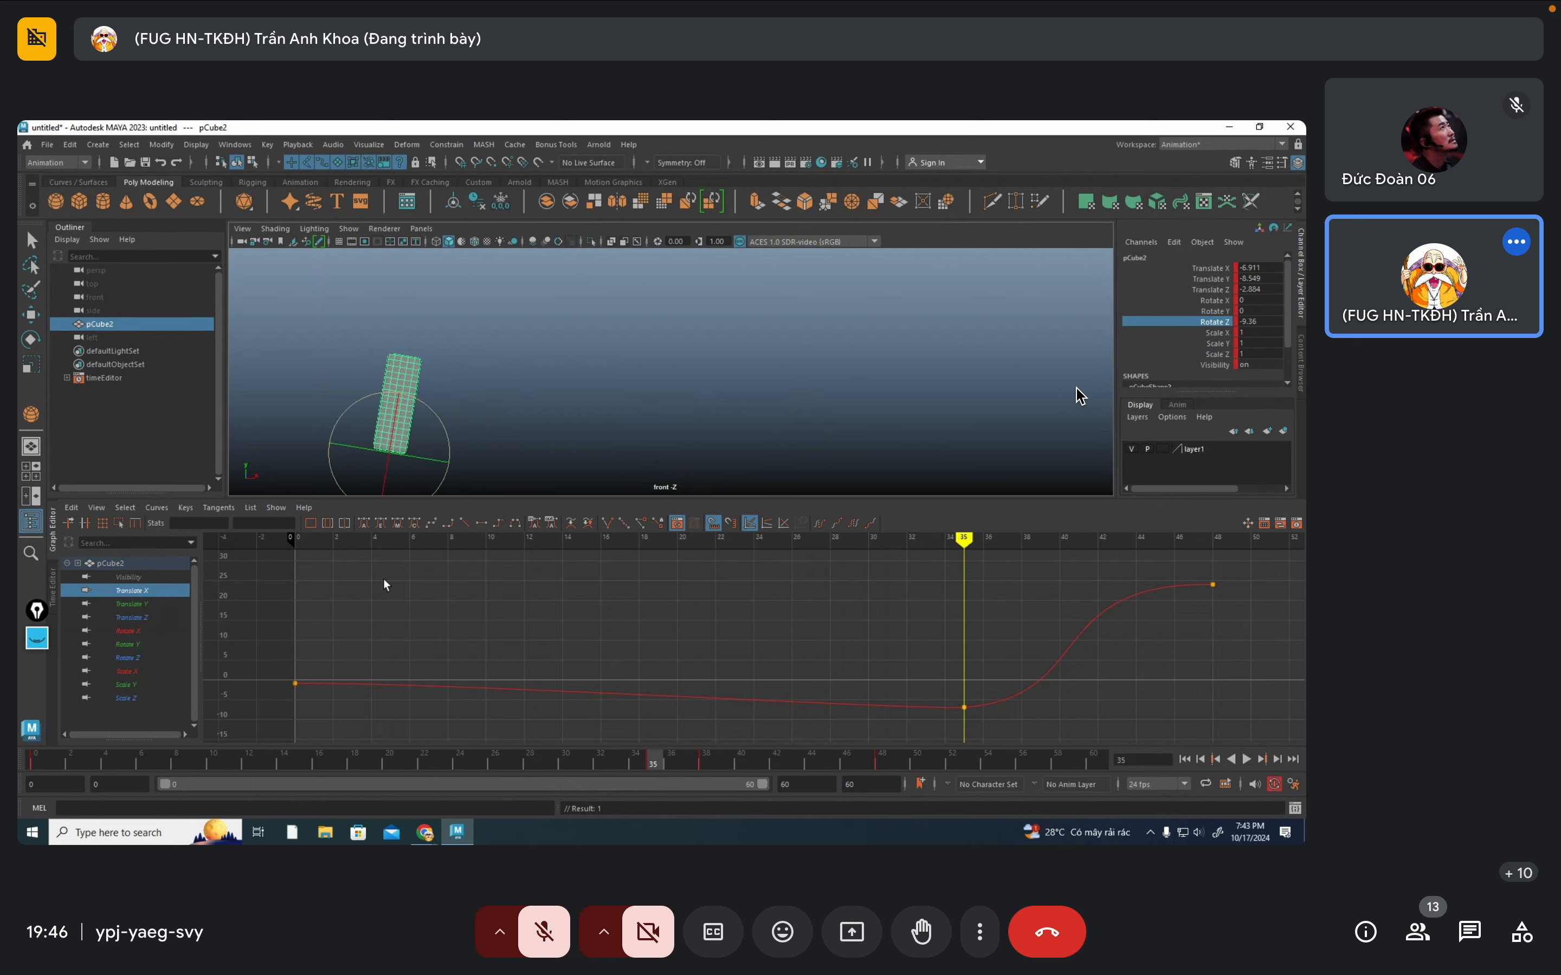
pyautogui.press('q')
pyautogui.hotkey('alt', 'v')
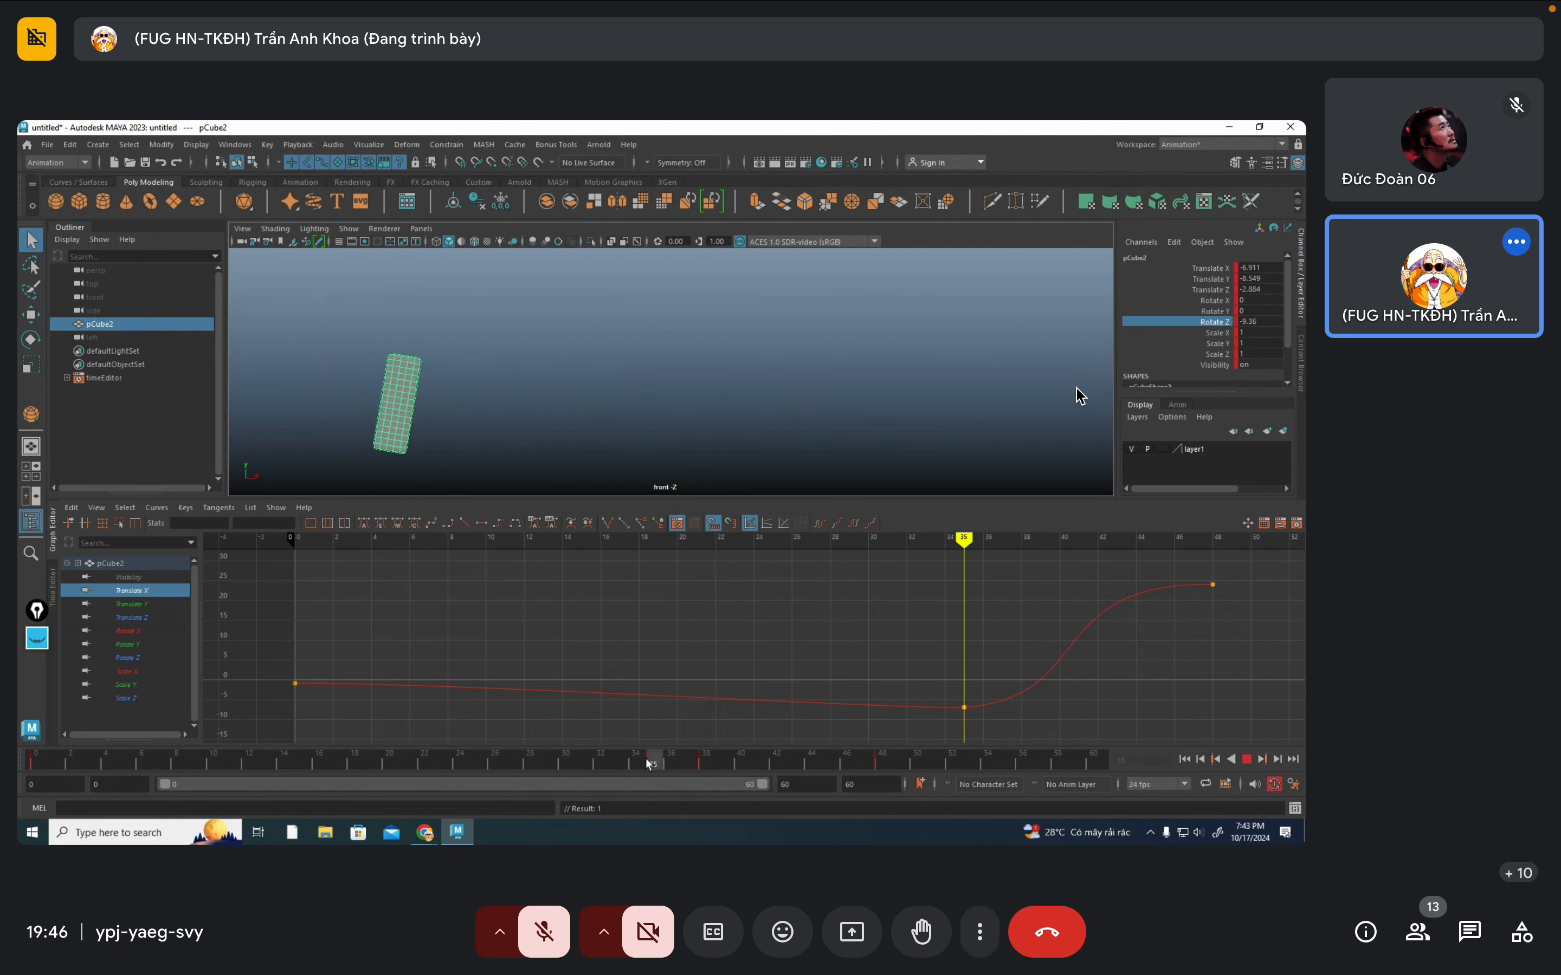
# At frame 38, move pCube2 back along X close to its frame 35 position and key it
pyautogui.moveTo(653, 765); pyautogui.dragTo(713, 768)
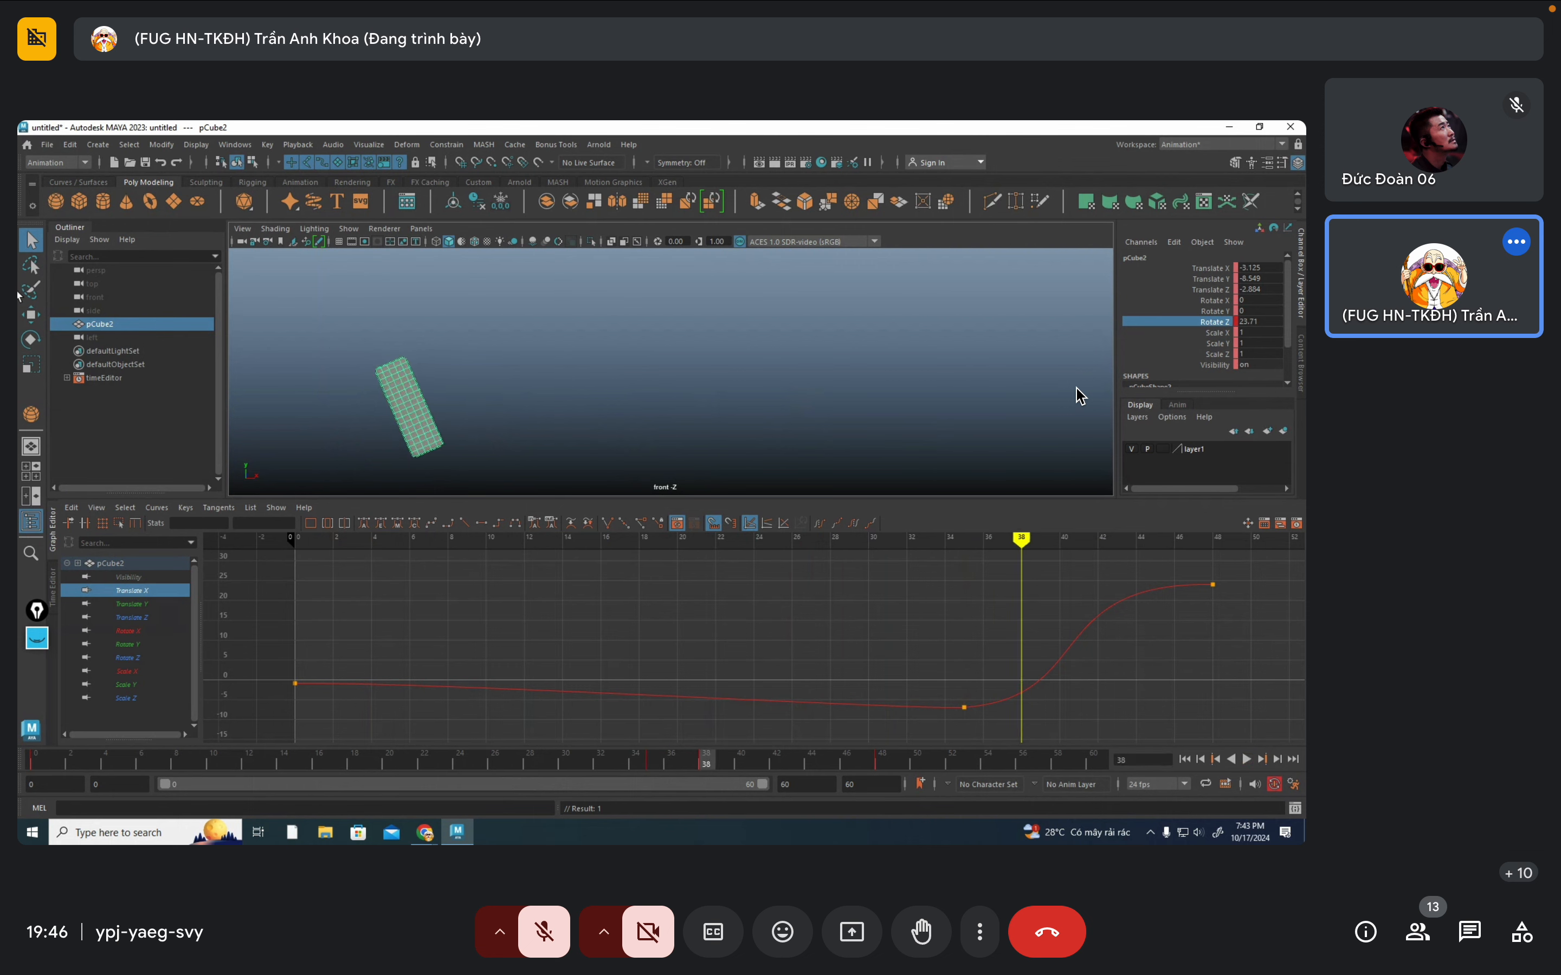
pyautogui.click(31, 316)
pyautogui.moveTo(499, 455); pyautogui.dragTo(460, 455)
# Key pCube2's follow-through tilt with a Rotate Z of about -24.46 at frame 50 and about 8.22 at frame 52
pyautogui.moveTo(672, 749); pyautogui.dragTo(924, 765)
pyautogui.click(31, 340)
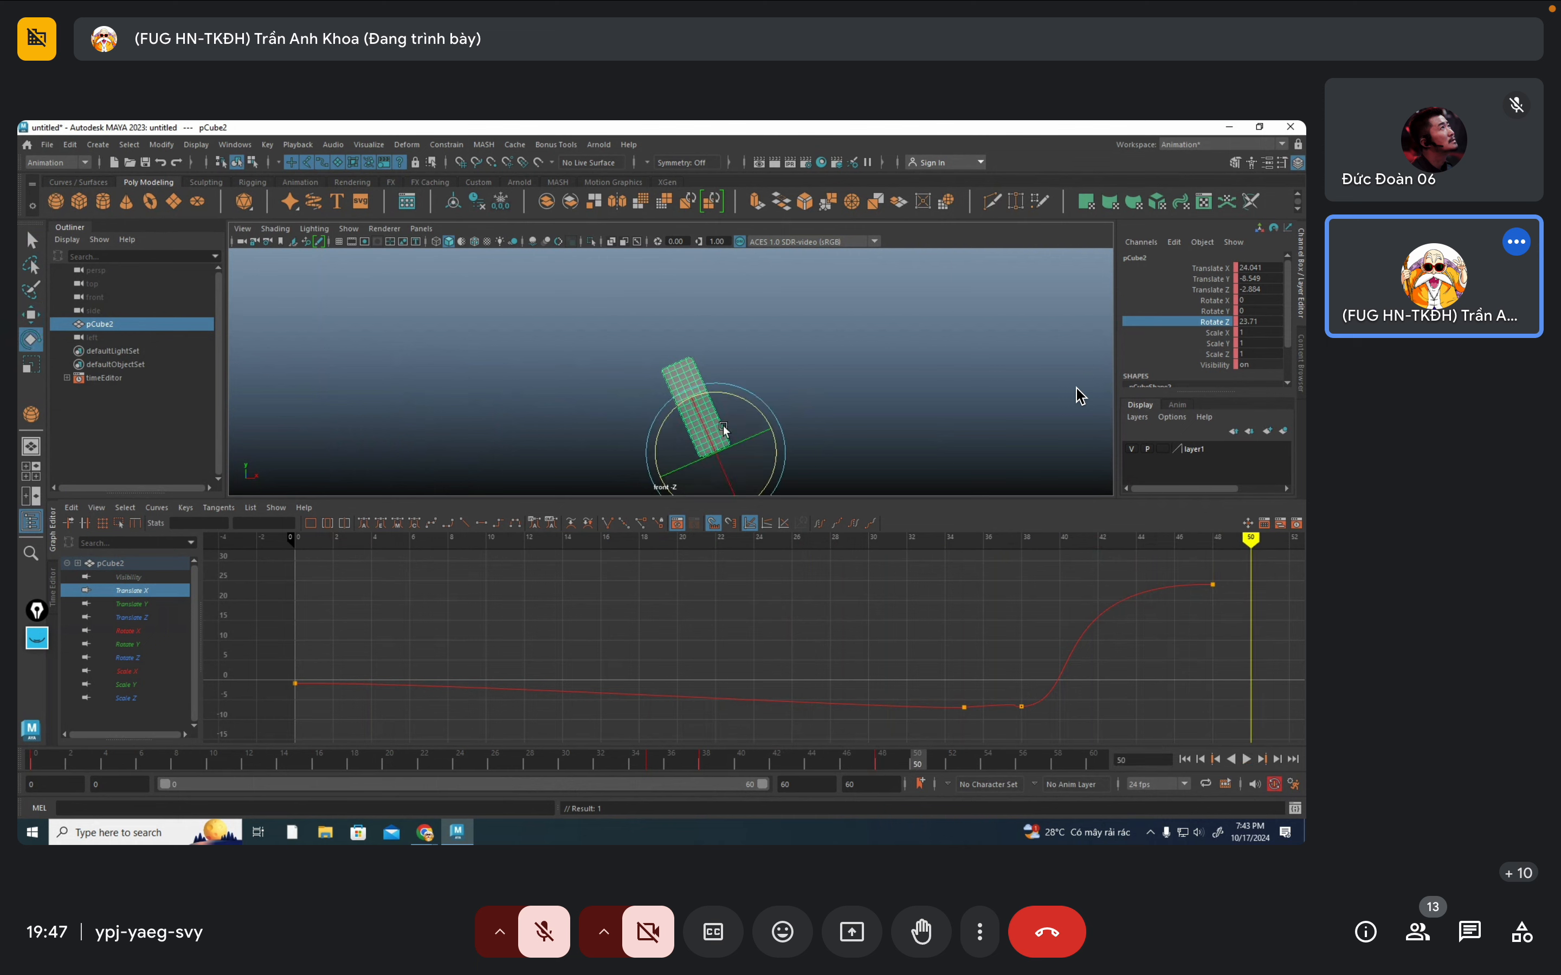
pyautogui.moveTo(753, 406); pyautogui.dragTo(782, 458)
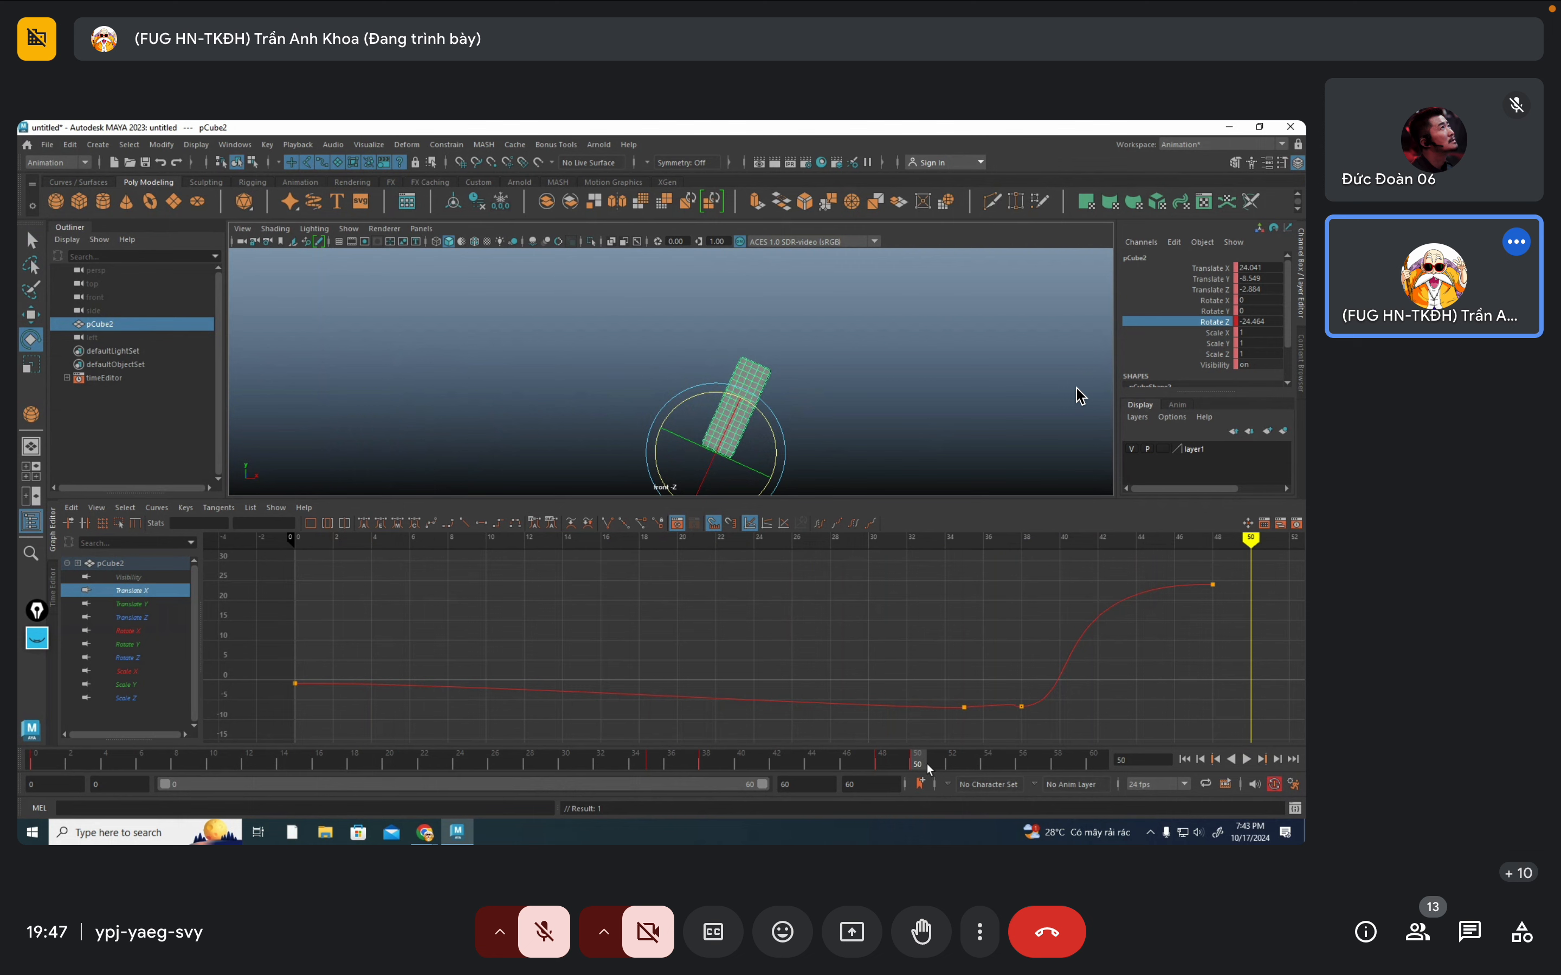
pyautogui.moveTo(929, 769); pyautogui.dragTo(952, 765)
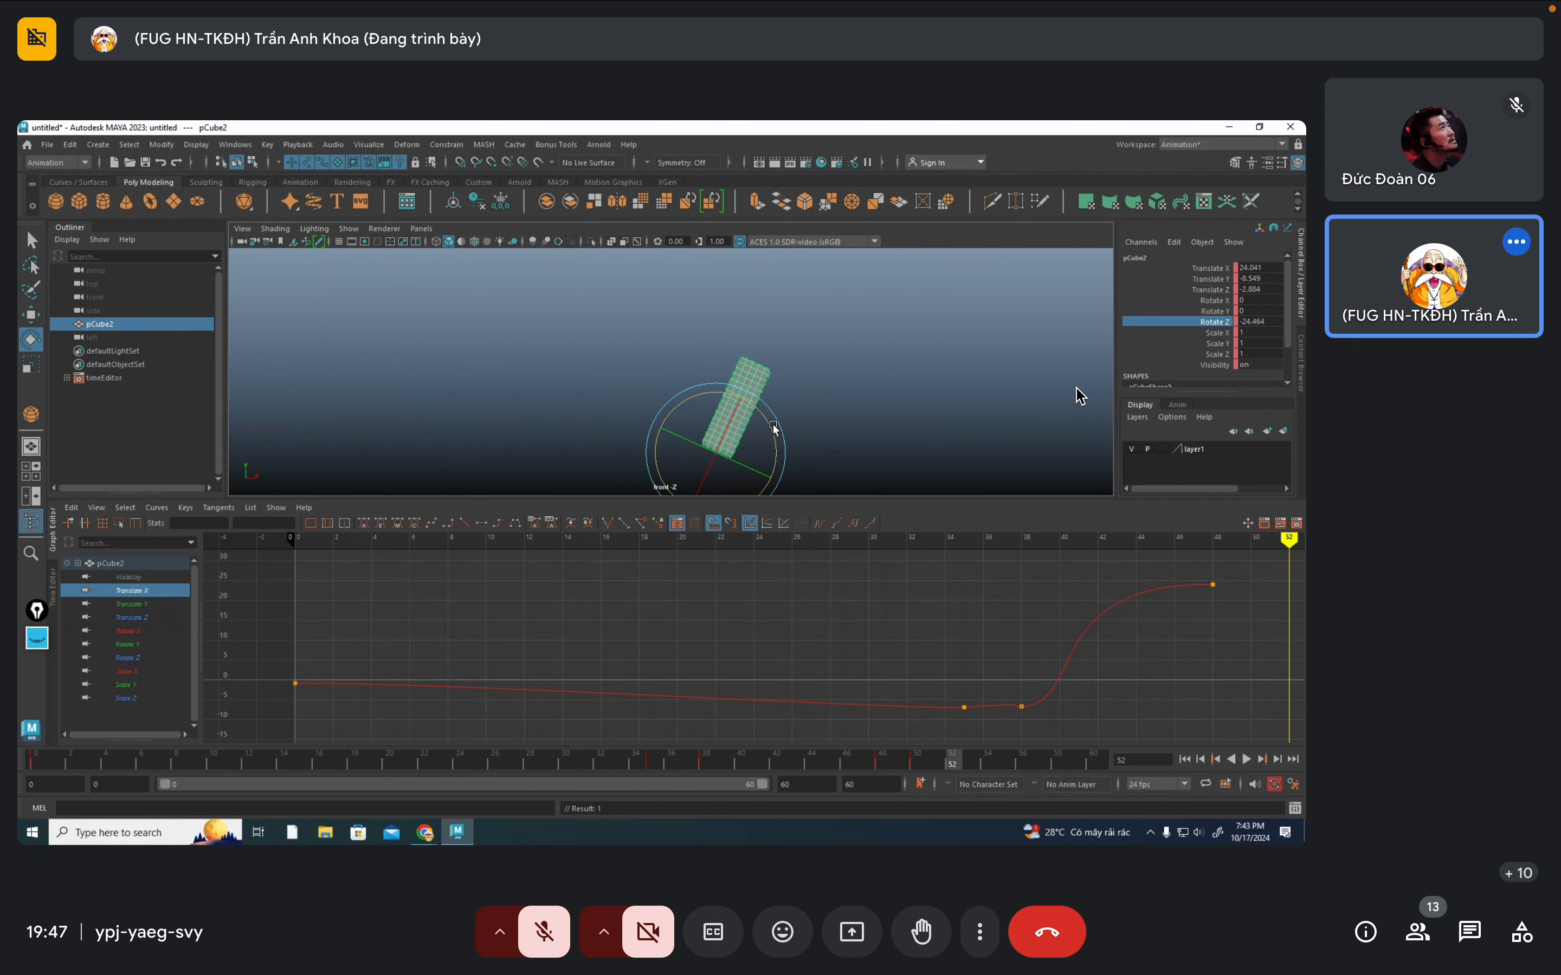
pyautogui.moveTo(774, 429); pyautogui.dragTo(748, 404)
# At frame 53, set pCube2's Rotate Z to 0 to key it upright
pyautogui.click(968, 763)
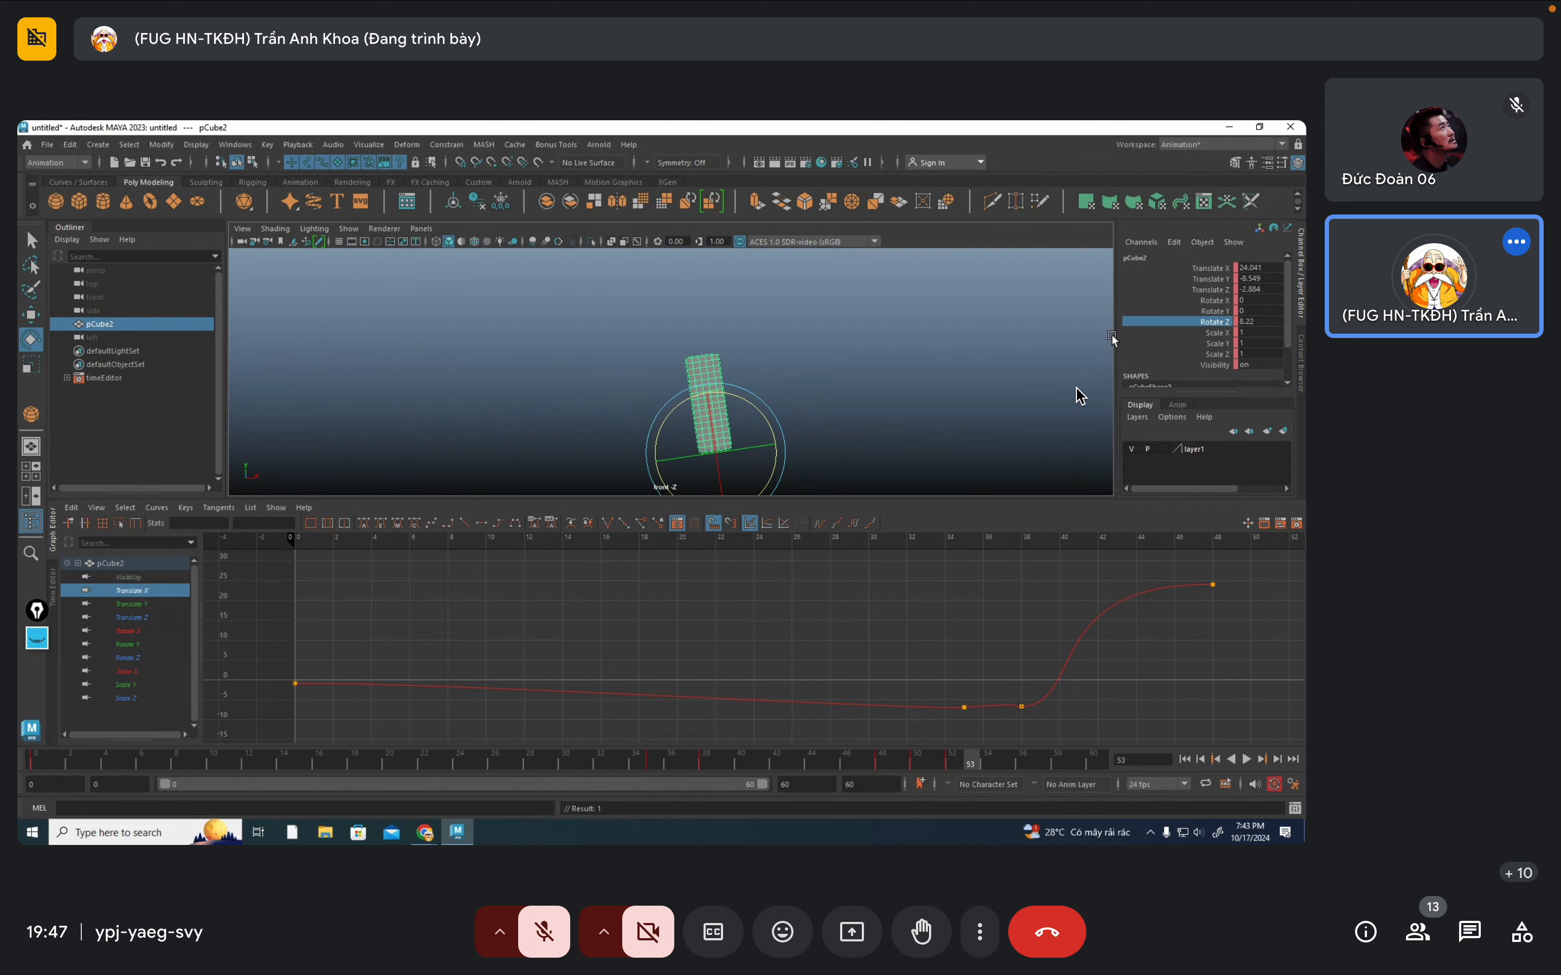
pyautogui.click(1261, 331)
pyautogui.write('0')
pyautogui.press('Return')
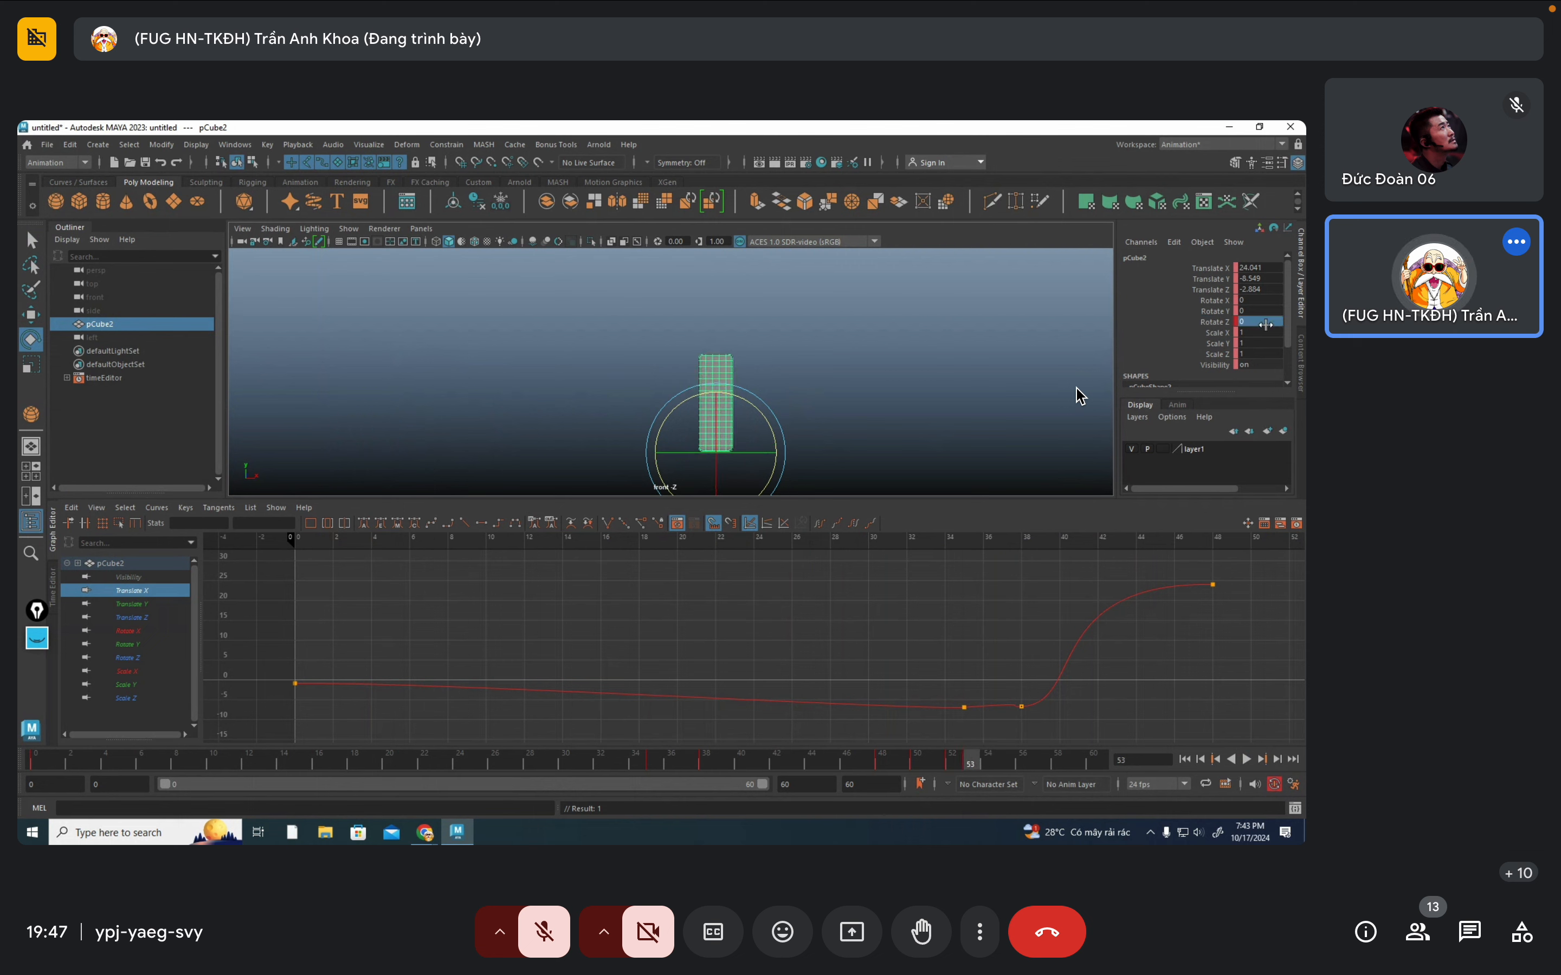
pyautogui.press('q')
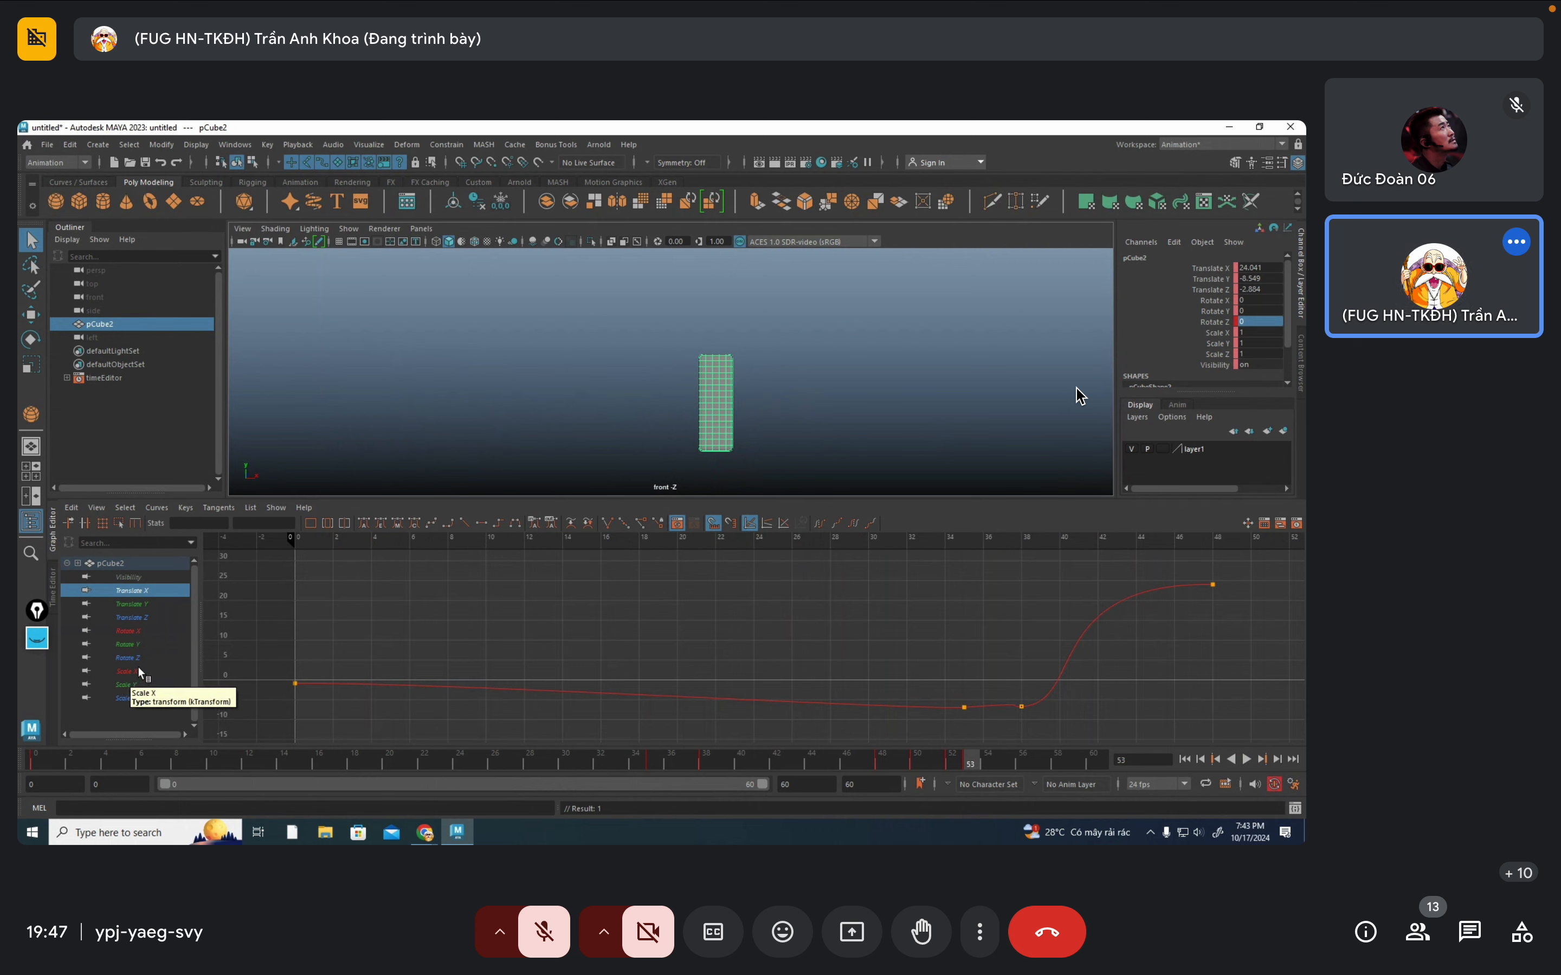
# On the Rotate Z curve, raise the frame 50 key to about -13.17 and play back the animation
pyautogui.click(135, 658)
pyautogui.press('f')
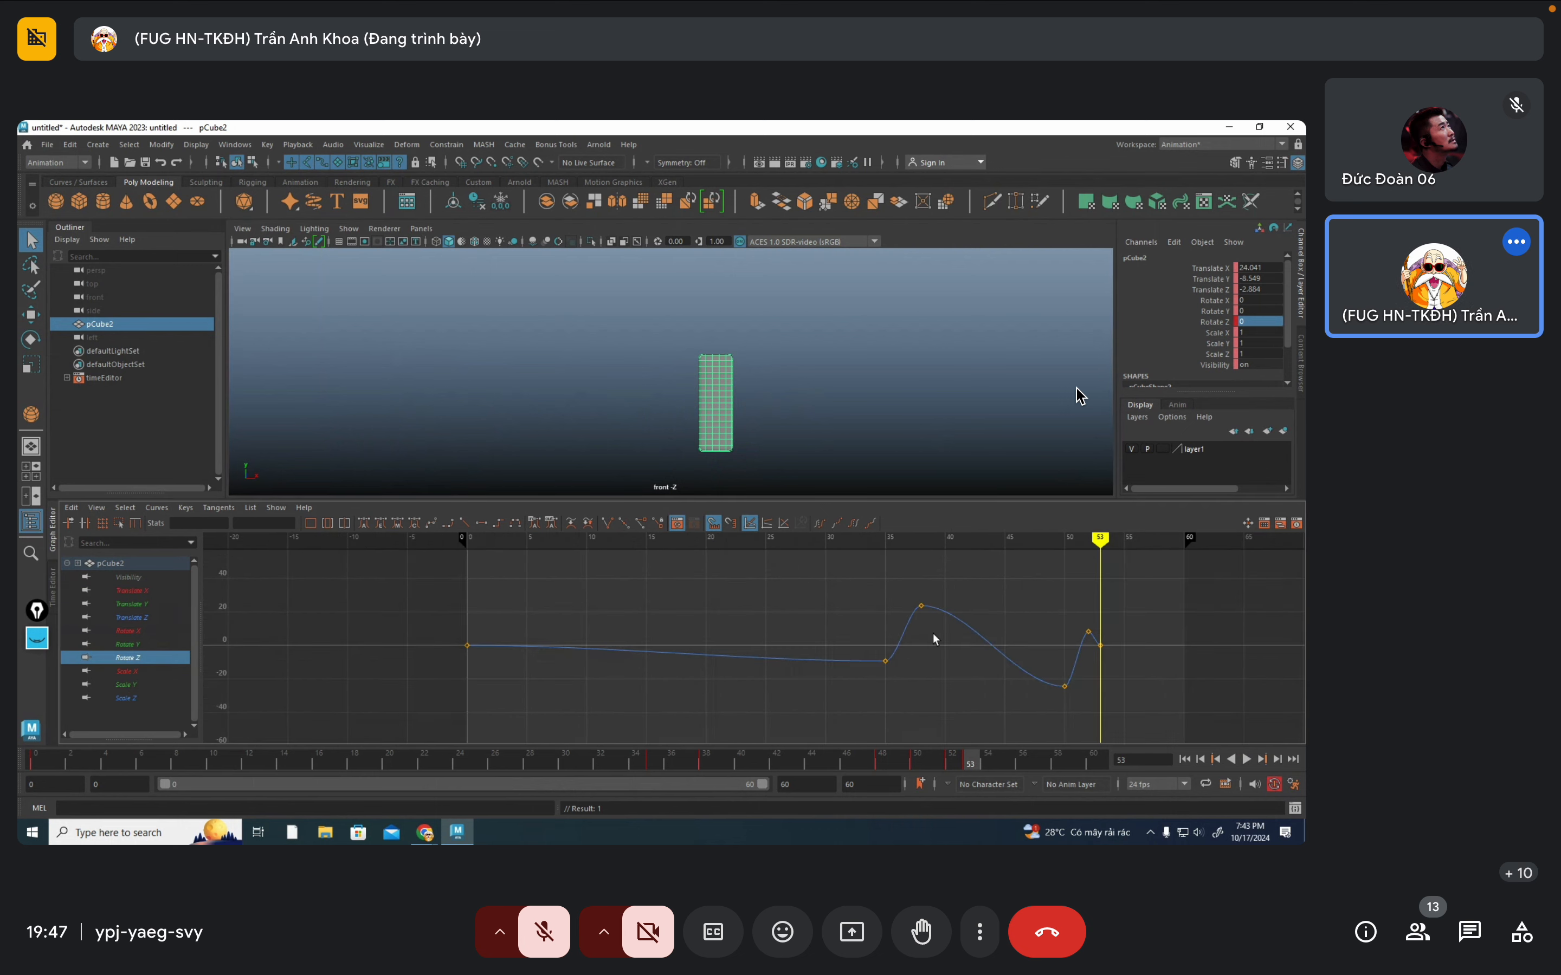
pyautogui.keyDown('alt'); pyautogui.moveTo(936, 635); pyautogui.dragTo(800, 640); pyautogui.keyUp('alt')
pyautogui.scroll(3, 900, 667)
pyautogui.moveTo(943, 667); pyautogui.dragTo(995, 723)
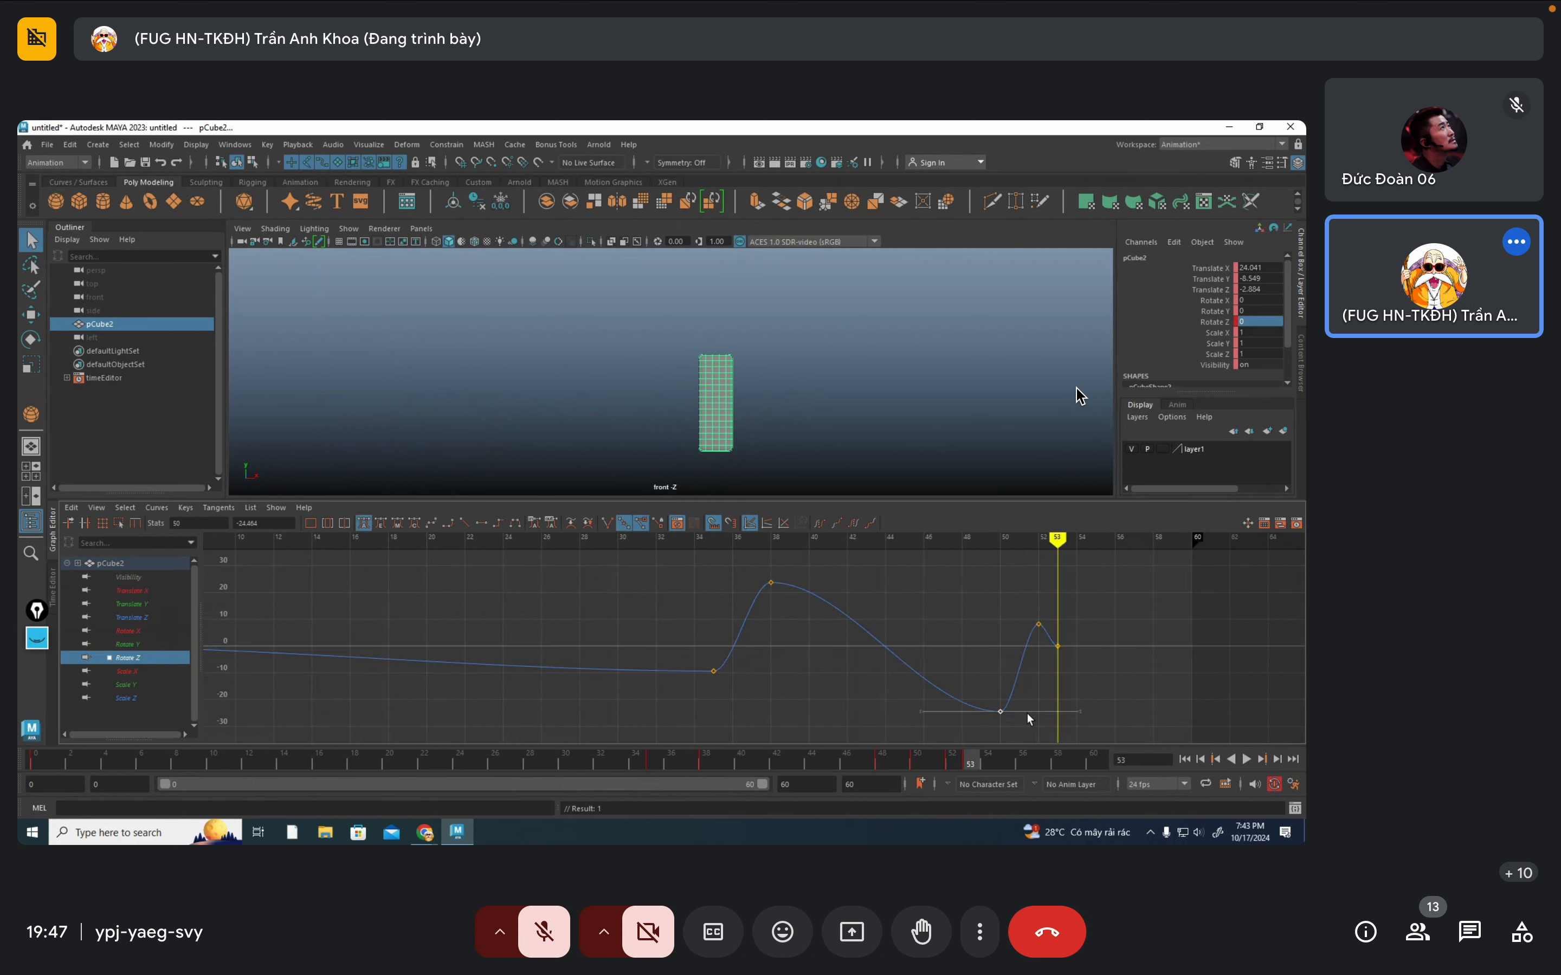
pyautogui.moveTo(1027, 716); pyautogui.dragTo(1025, 681, button='middle')
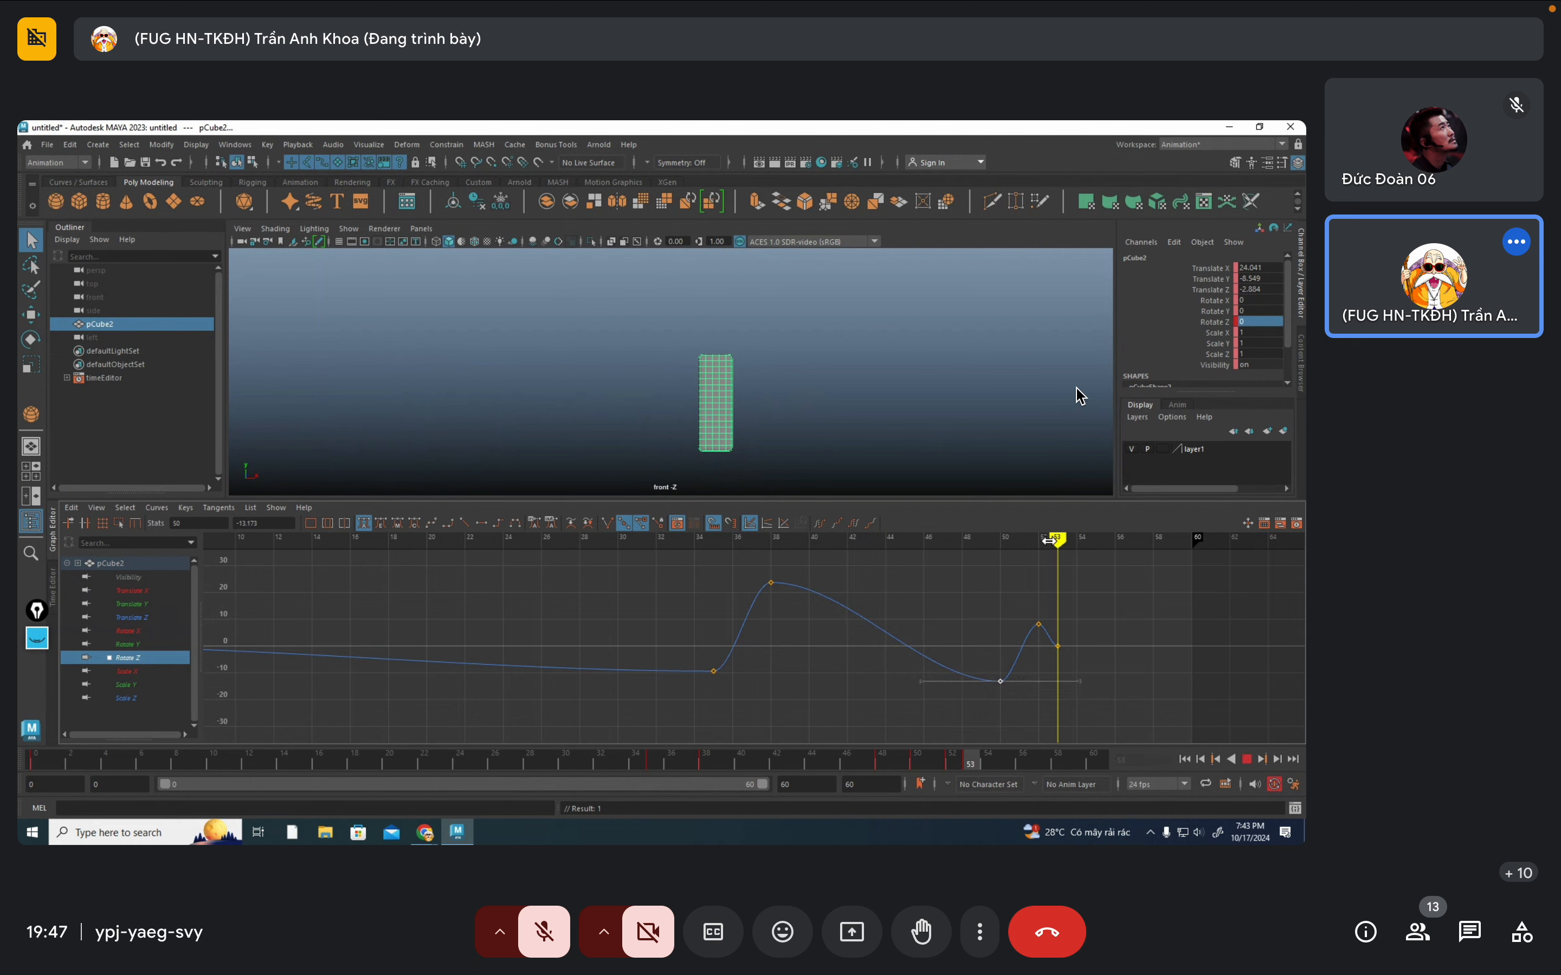
pyautogui.moveTo(1050, 541)
pyautogui.mouseDown()
pyautogui.moveTo(998, 555)
pyautogui.moveTo(1077, 546)
pyautogui.mouseUp()
pyautogui.click(1036, 614)
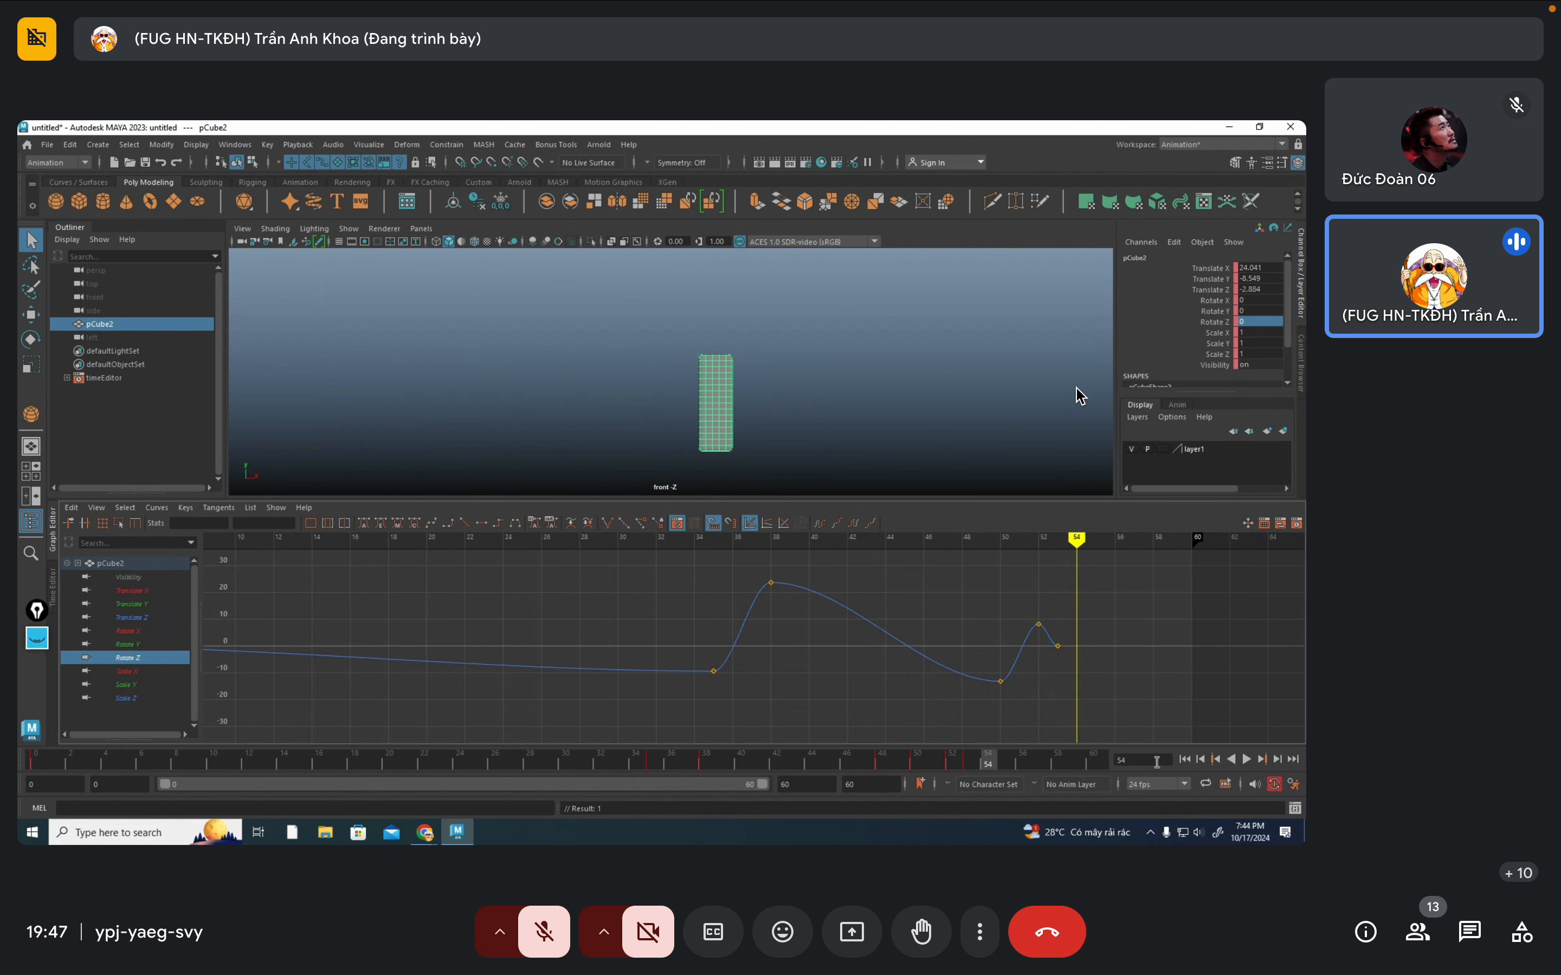
pyautogui.hotkey('alt', 'v')
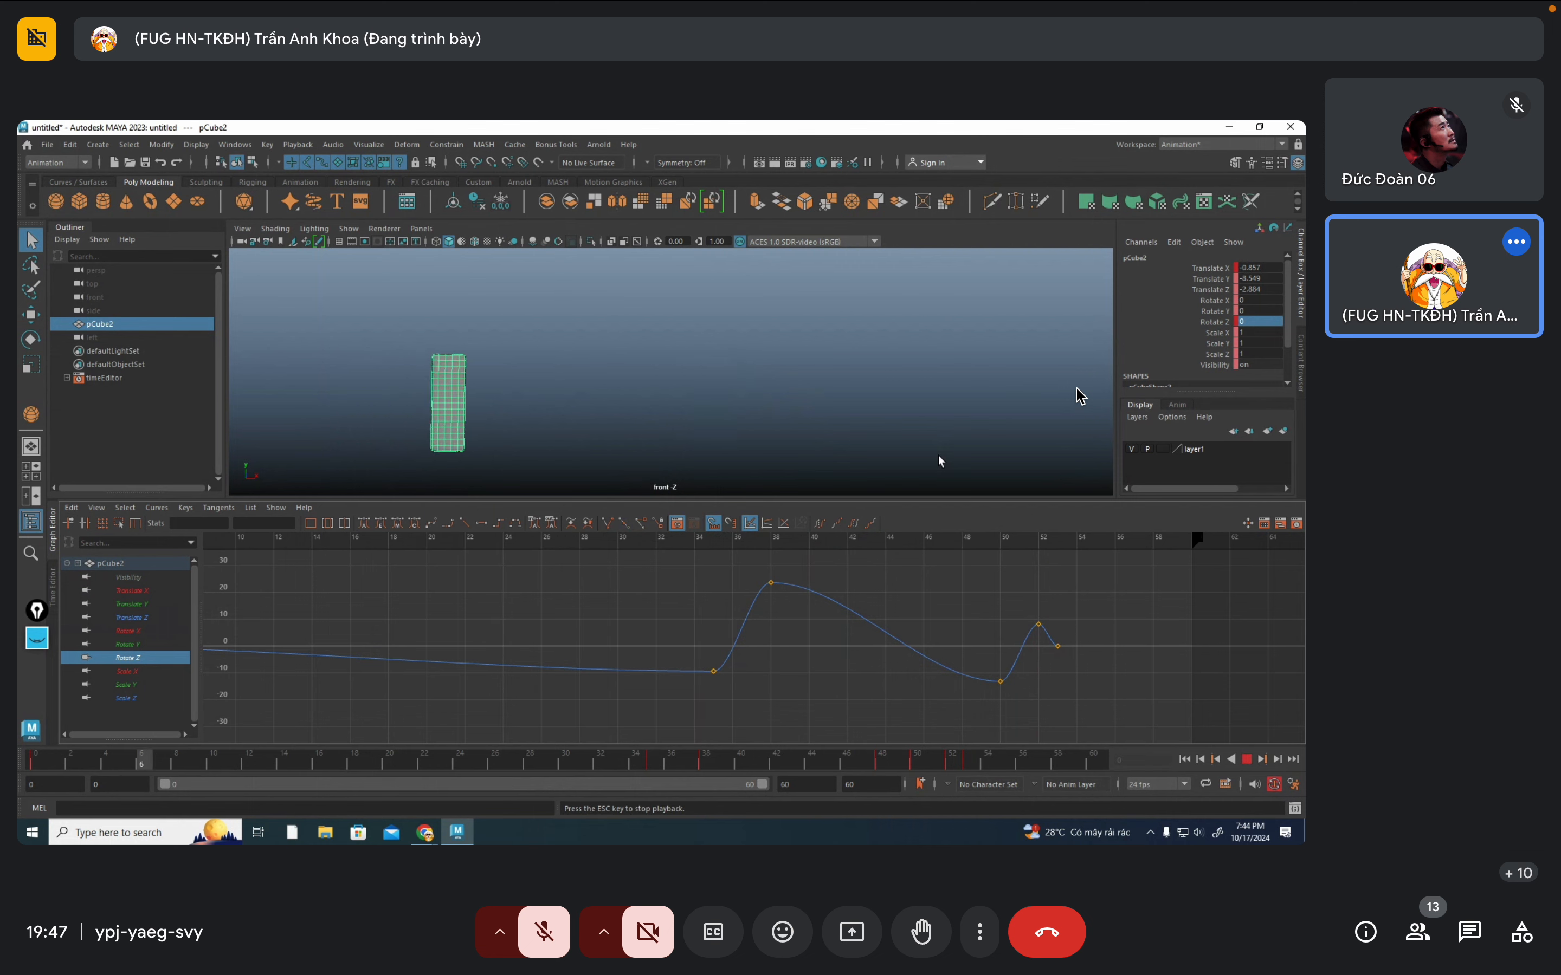
pyautogui.click(1249, 760)
# Retime the last four Rotate Z keys to frames 41, 51, 54 and 56, and play back the animation
pyautogui.click(1058, 646)
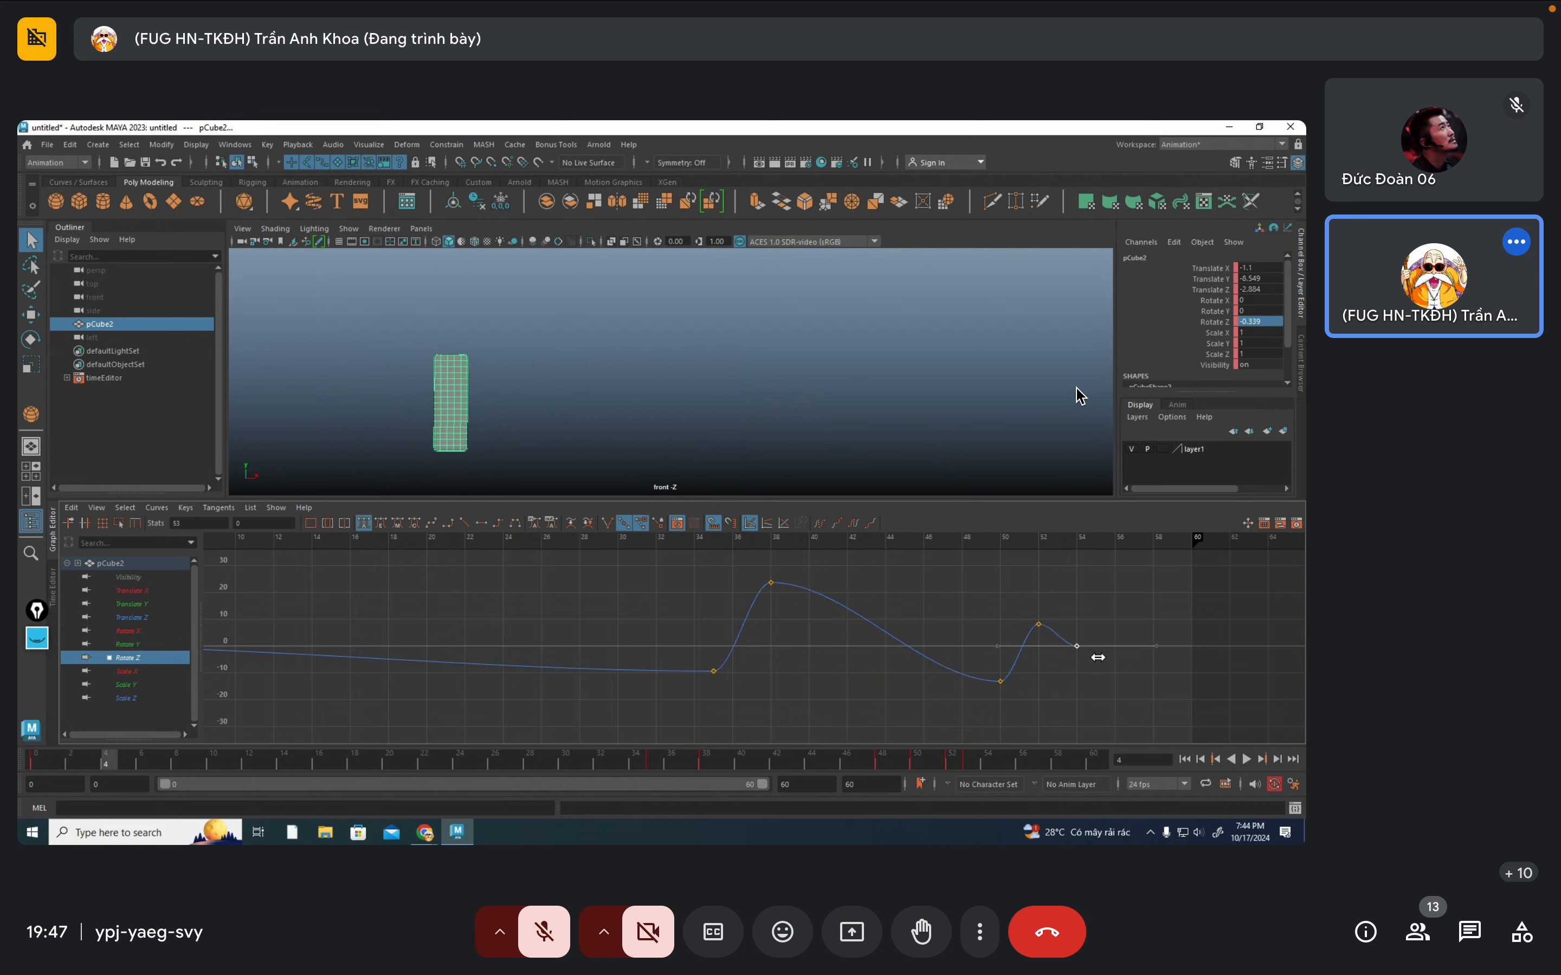
pyautogui.keyDown('shift'); pyautogui.moveTo(1031, 602); pyautogui.dragTo(1094, 624); pyautogui.keyUp('shift')
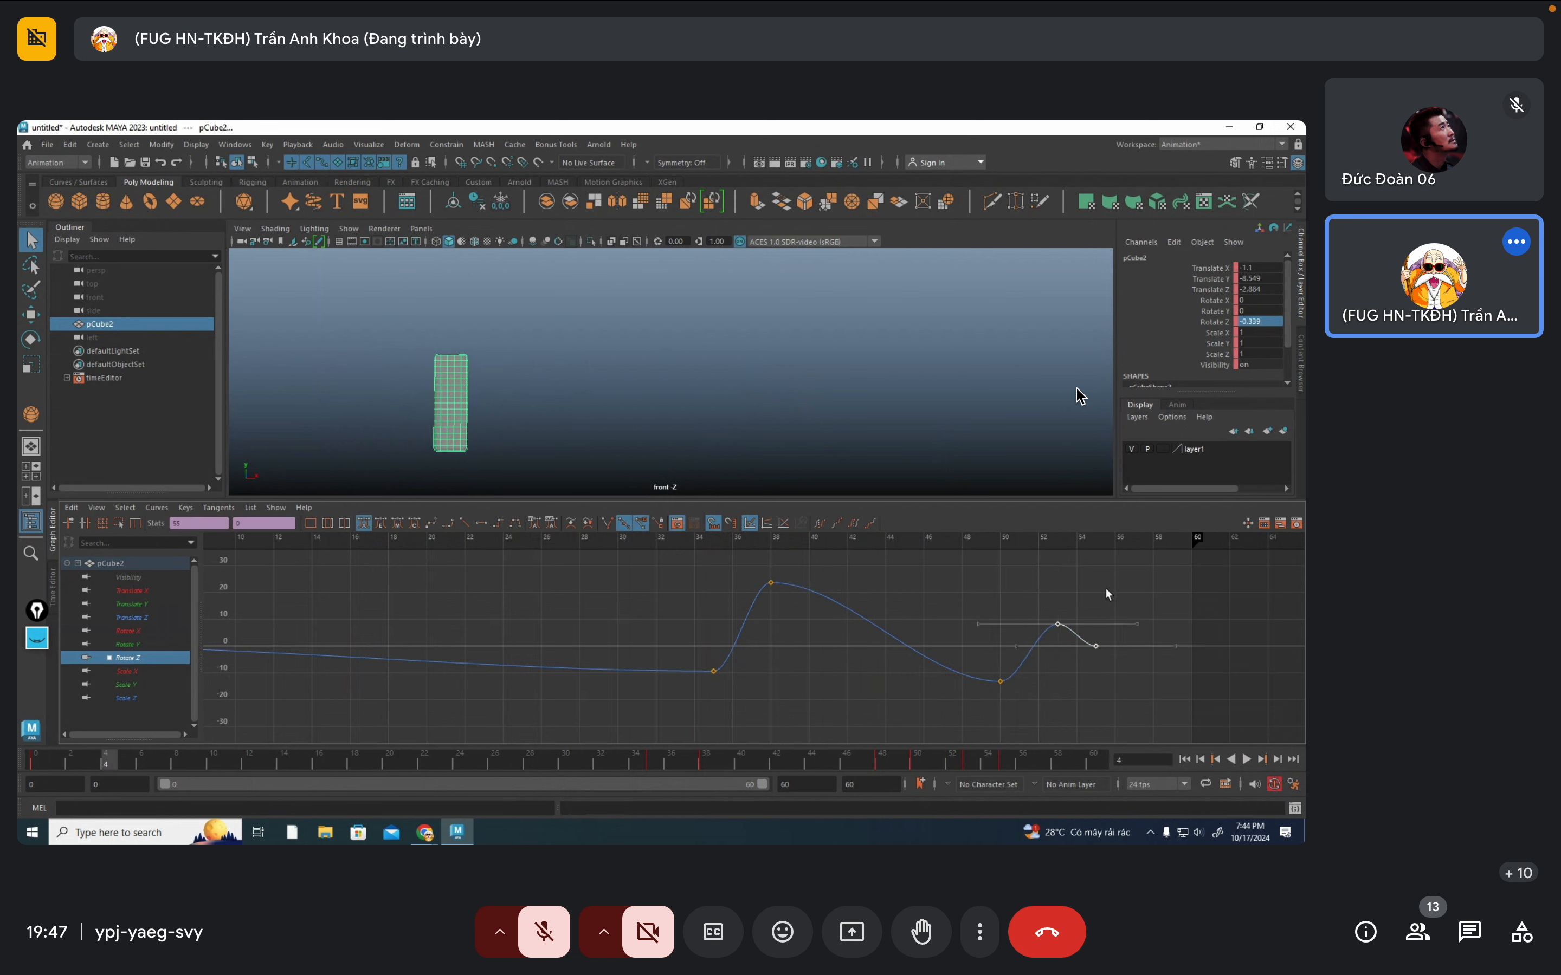
pyautogui.moveTo(747, 565); pyautogui.dragTo(1184, 728)
pyautogui.keyDown('shift'); pyautogui.moveTo(892, 580); pyautogui.dragTo(952, 580, button='middle'); pyautogui.keyUp('shift')
pyautogui.moveTo(990, 577); pyautogui.dragTo(1178, 712)
pyautogui.keyDown('shift'); pyautogui.moveTo(1147, 609); pyautogui.dragTo(1119, 615, button='middle'); pyautogui.keyUp('shift')
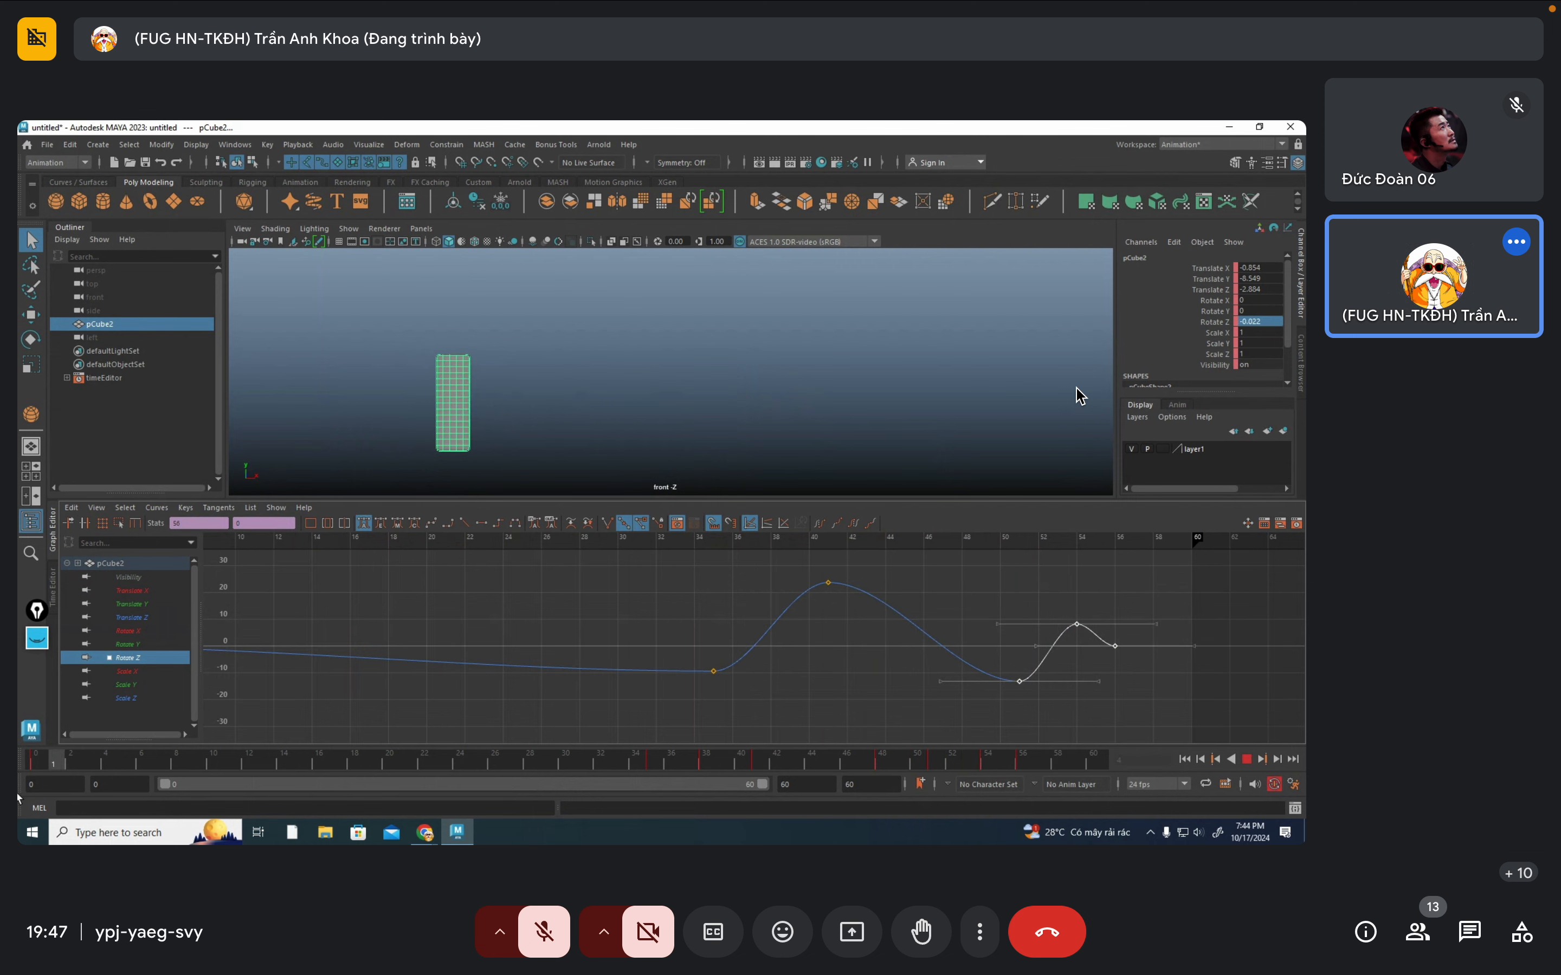
pyautogui.click(1247, 759)
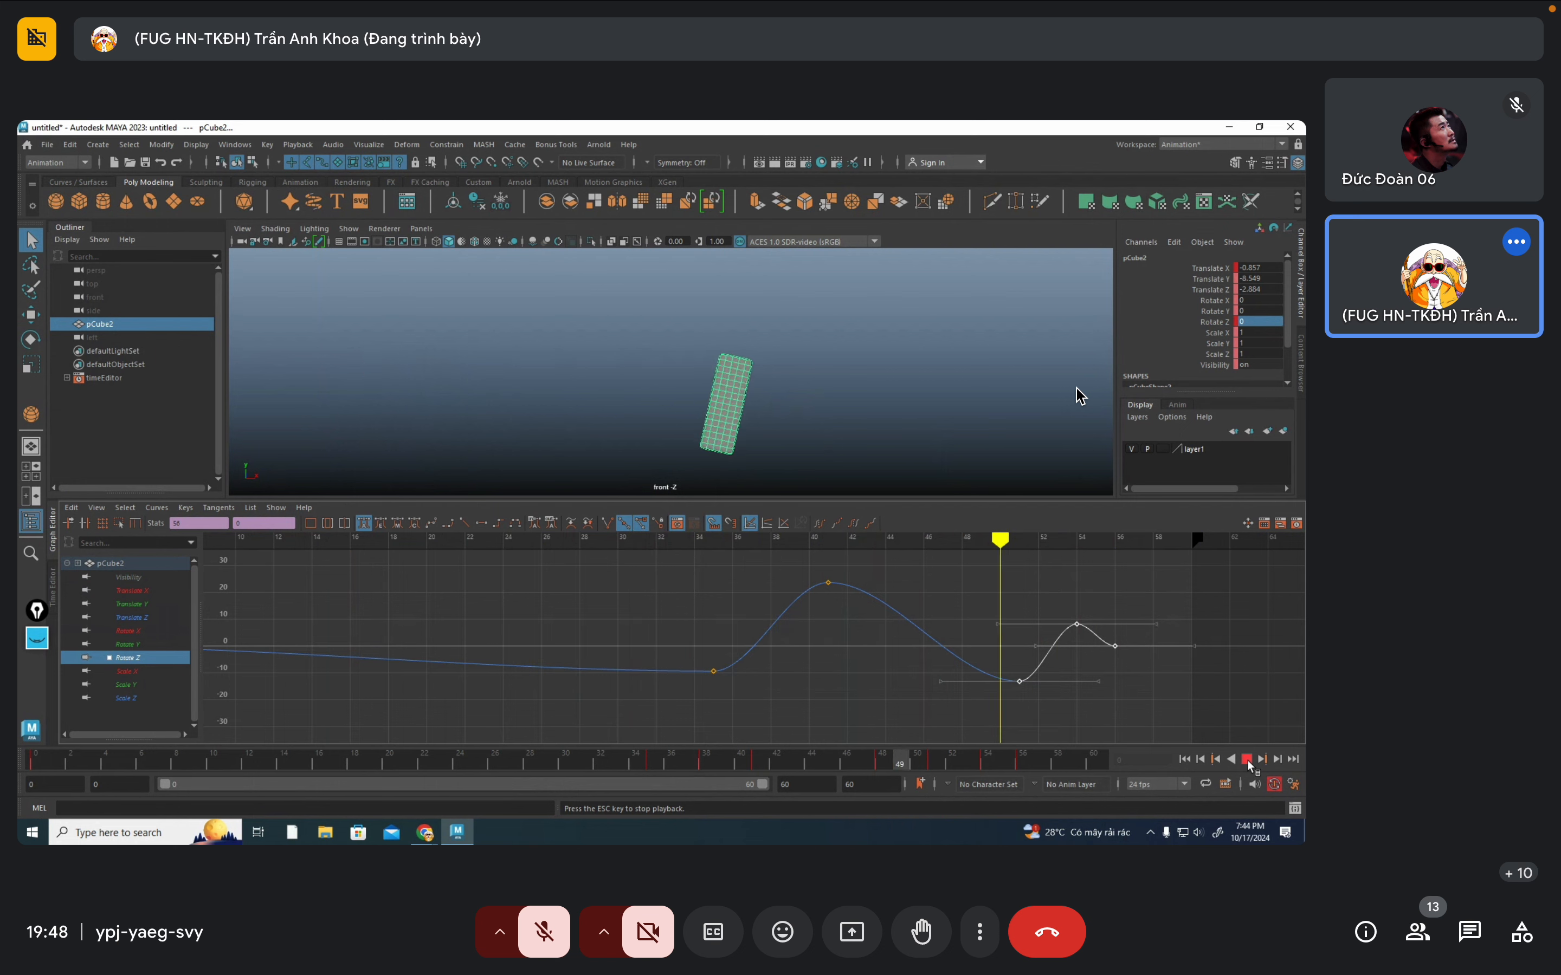
pyautogui.click(1248, 761)
# Move the highest Rotate Z key to frame 43 and play the animation from the start
pyautogui.click(1105, 589)
pyautogui.moveTo(780, 558); pyautogui.dragTo(908, 639)
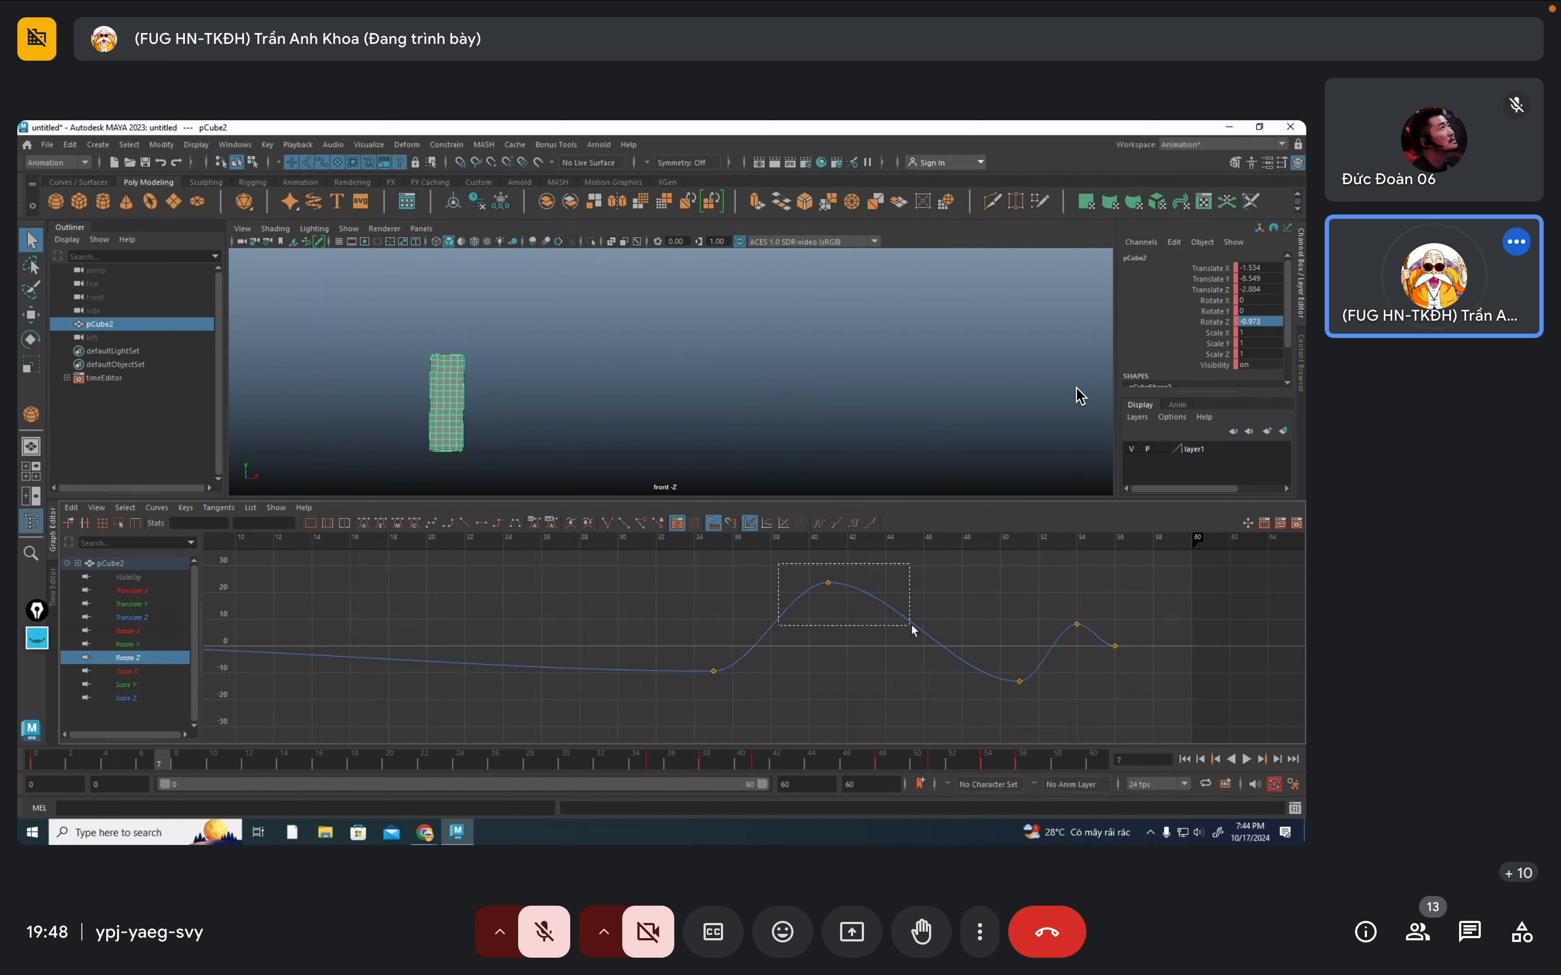
pyautogui.moveTo(915, 603); pyautogui.dragTo(954, 605, button='middle')
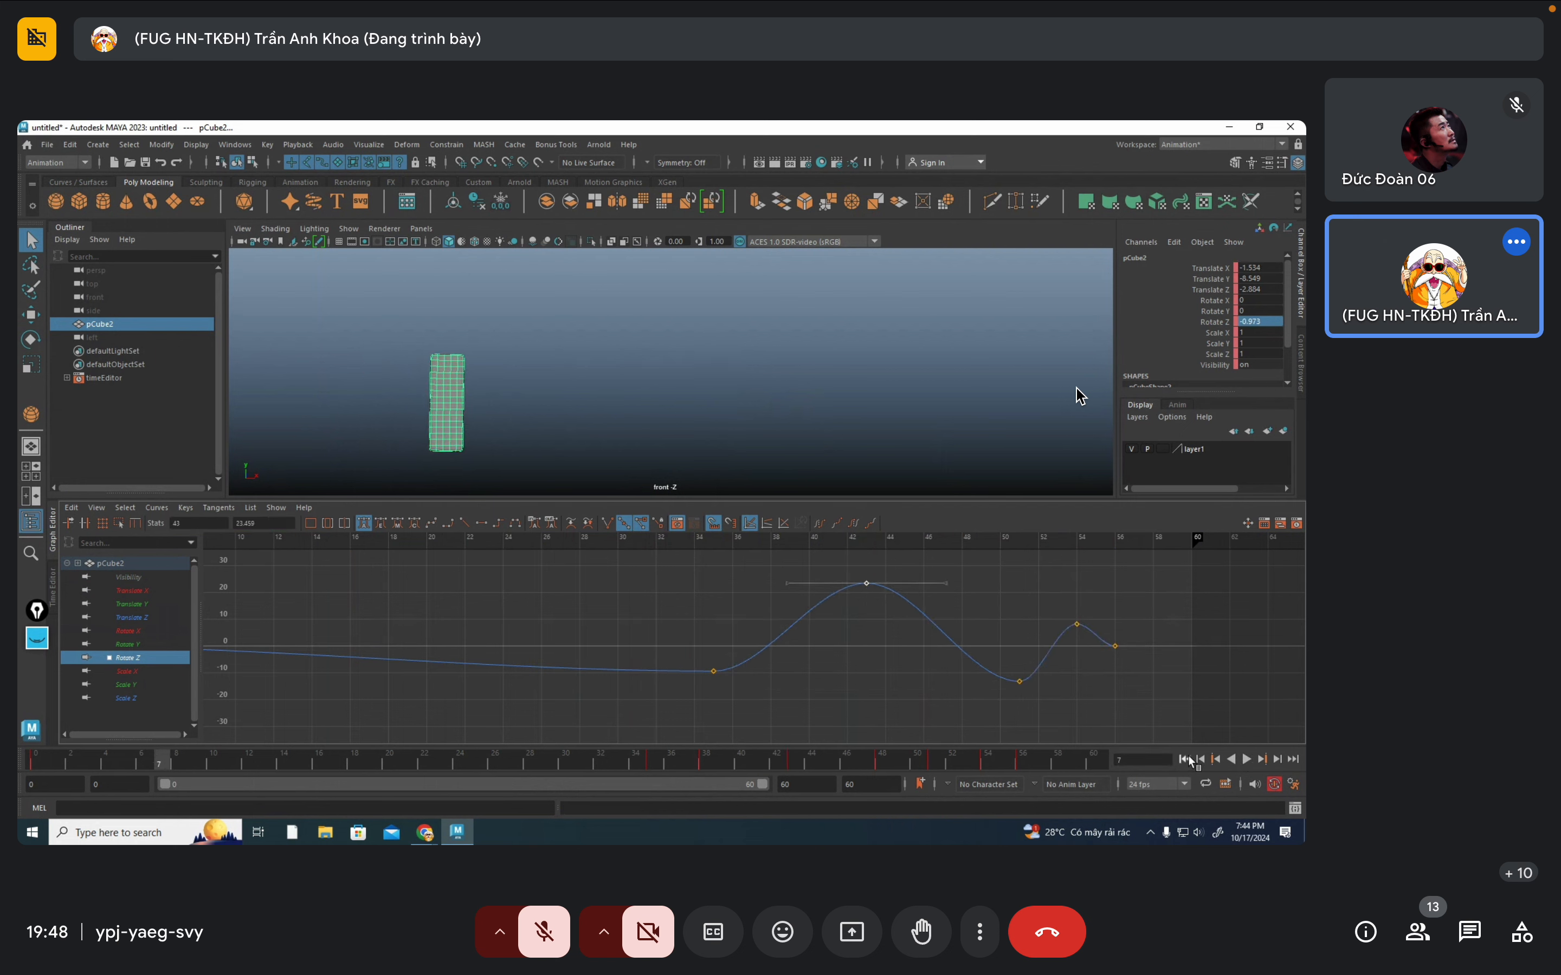
pyautogui.click(1192, 761)
pyautogui.click(1248, 762)
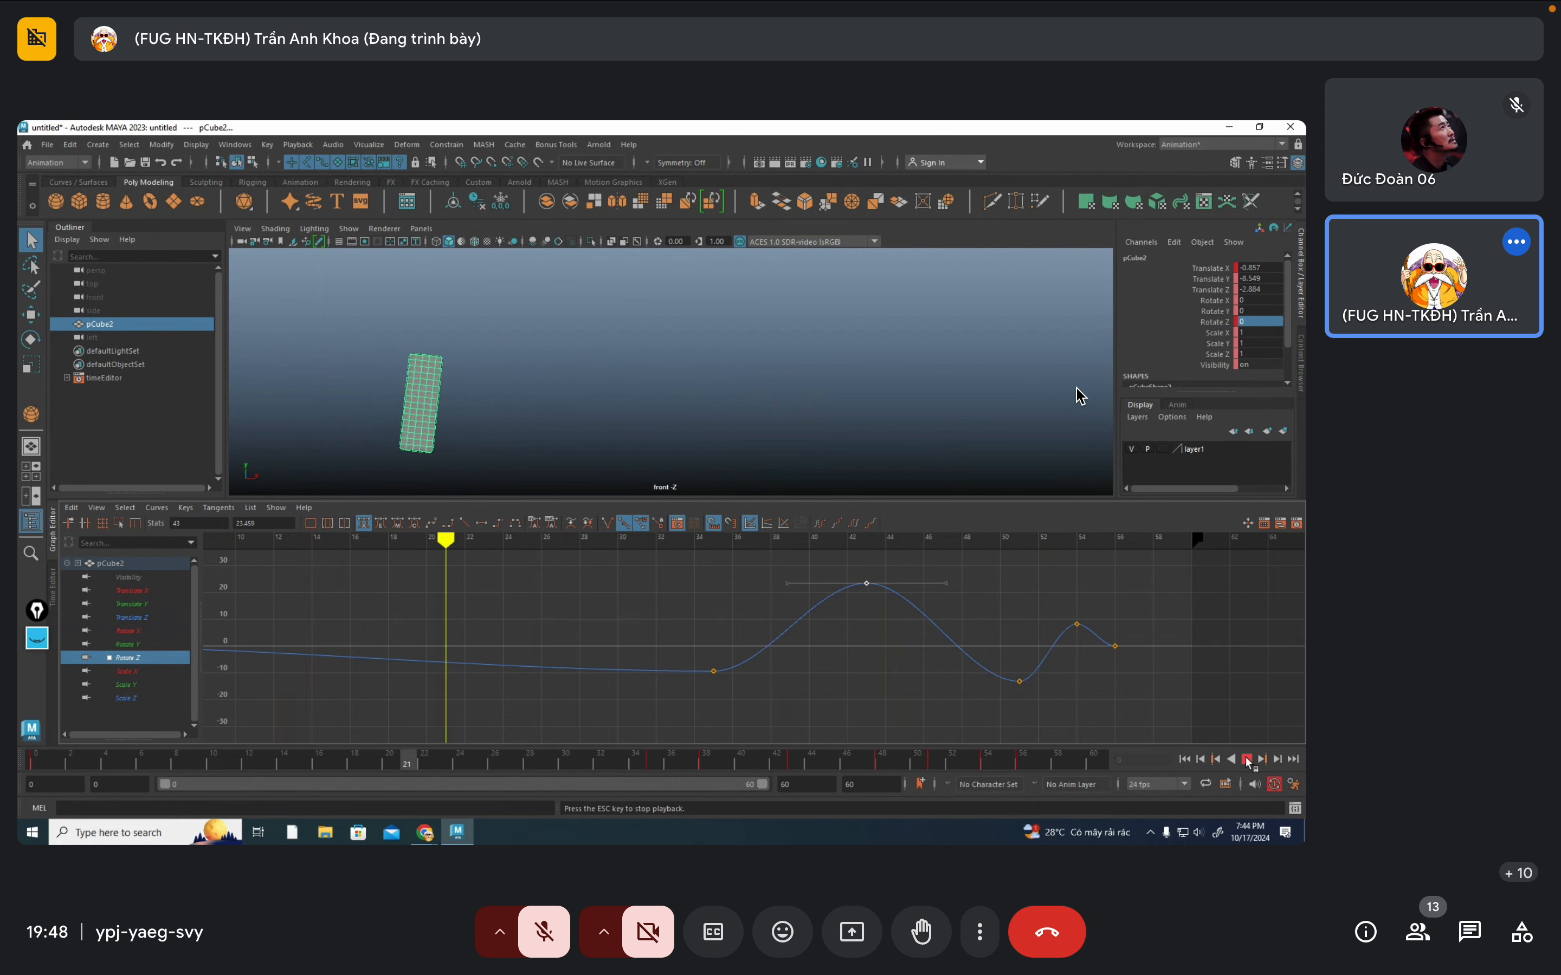
pyautogui.click(1248, 761)
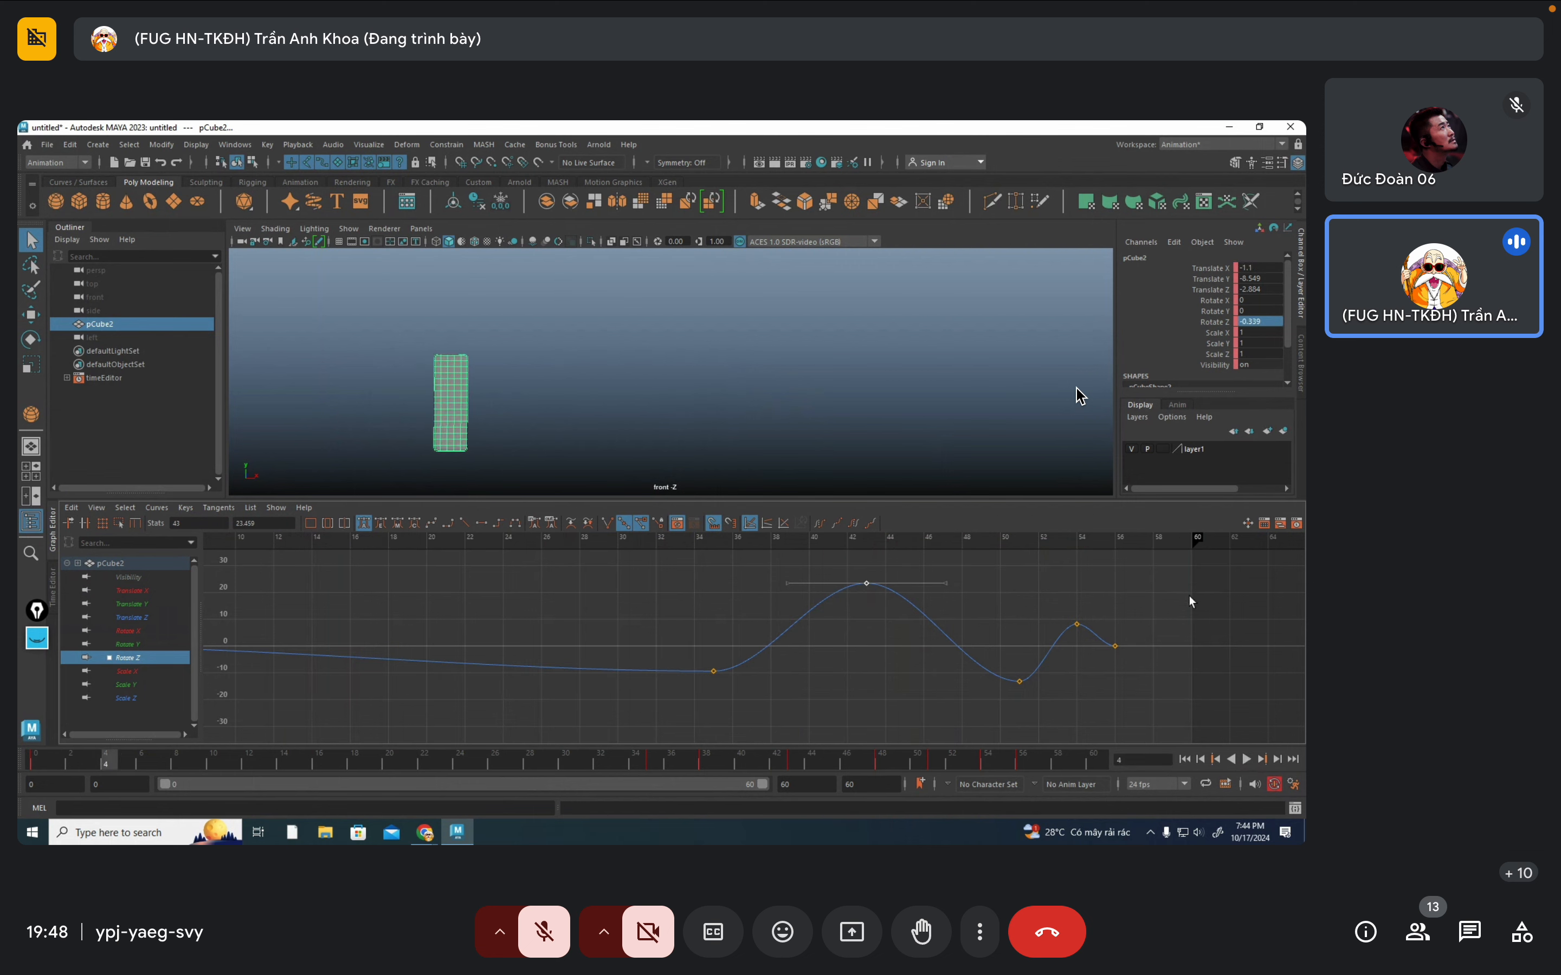
# At frame 56, tilt pCube2 slightly to a Rotate Z of about -3.95 and key it
pyautogui.moveTo(1135, 540)
pyautogui.mouseDown()
pyautogui.moveTo(1074, 544)
pyautogui.moveTo(1123, 545)
pyautogui.mouseUp()
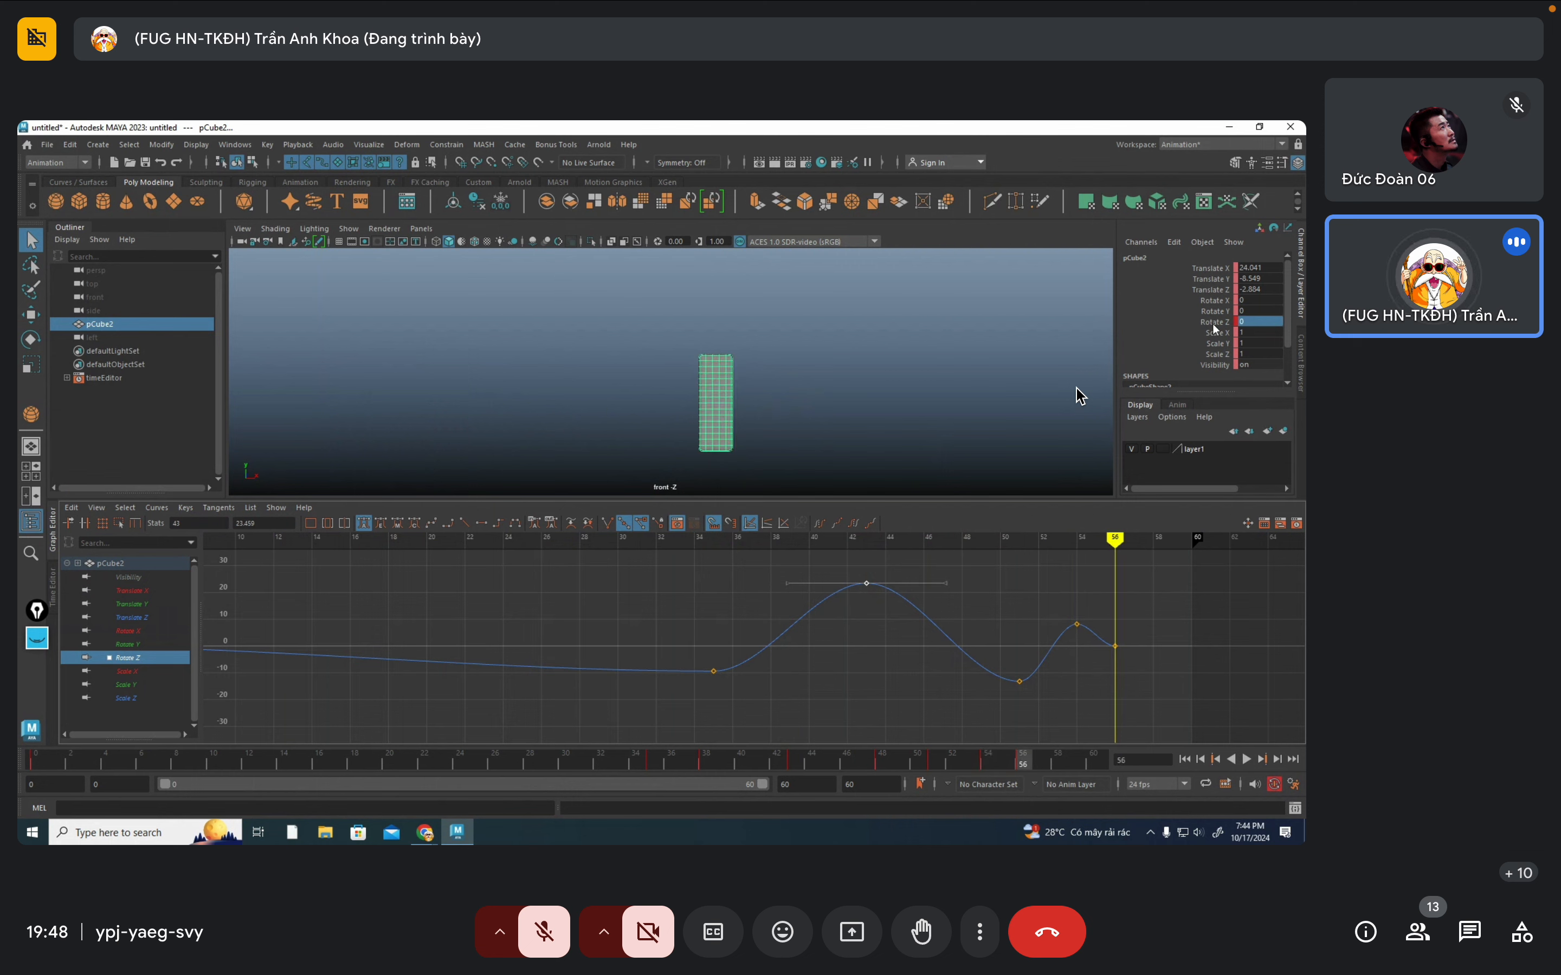
pyautogui.press('e')
pyautogui.moveTo(754, 413); pyautogui.dragTo(763, 414)
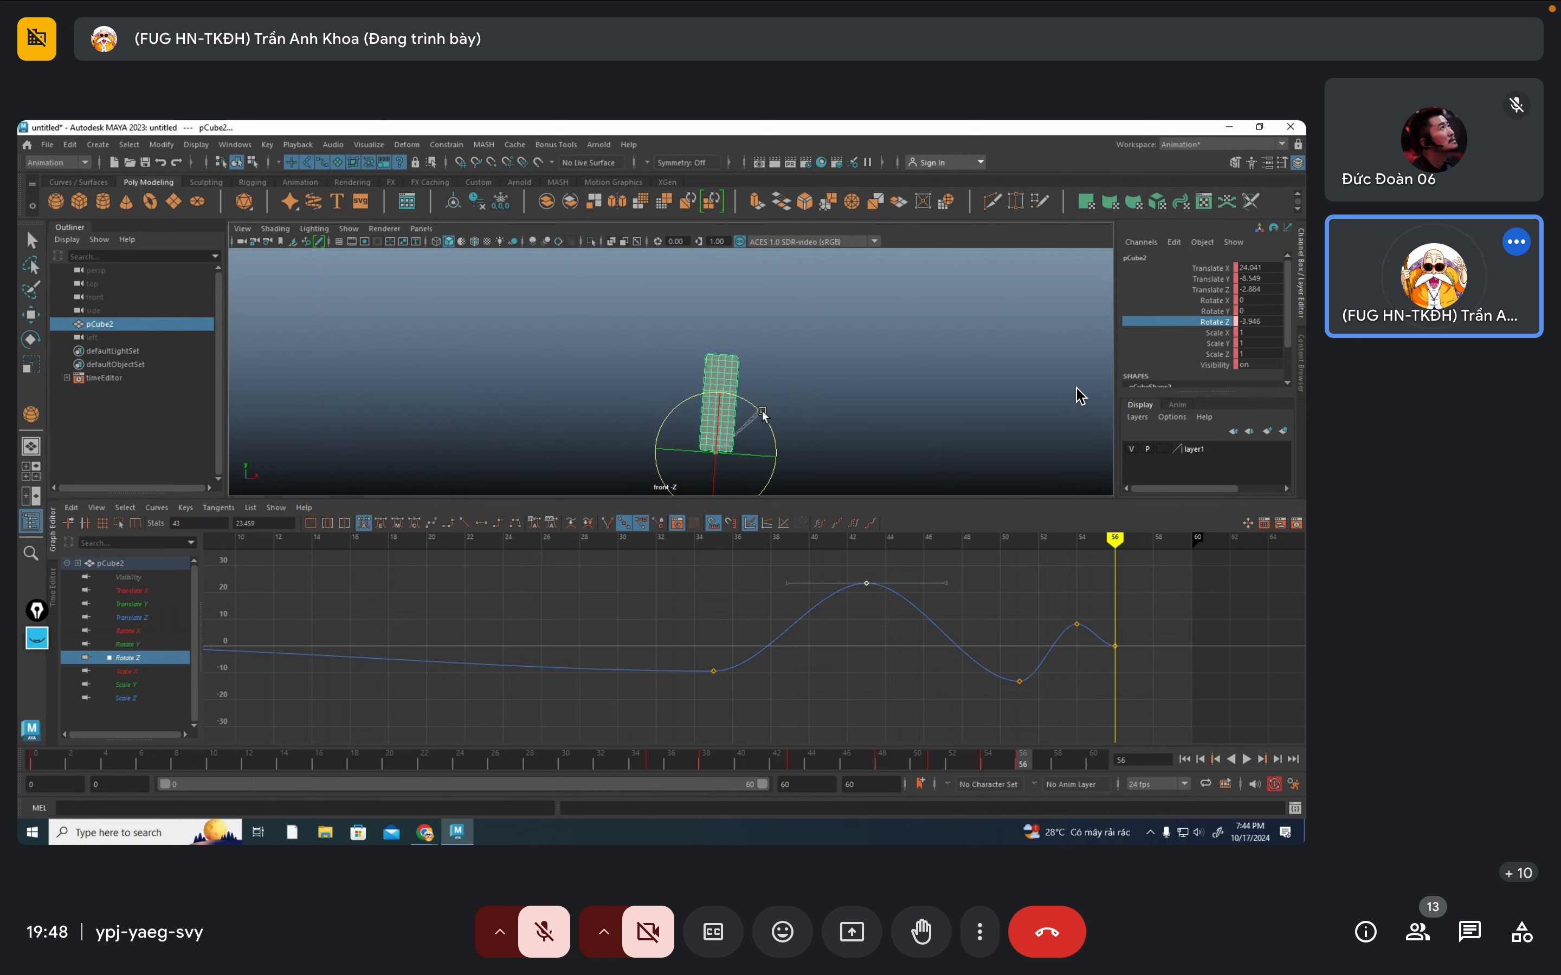
pyautogui.press('s')
# At frame 57, set pCube2's Rotate Z to 0 to key its upright rest pose
pyautogui.moveTo(1119, 539); pyautogui.dragTo(1134, 538)
pyautogui.doubleClick(1269, 323)
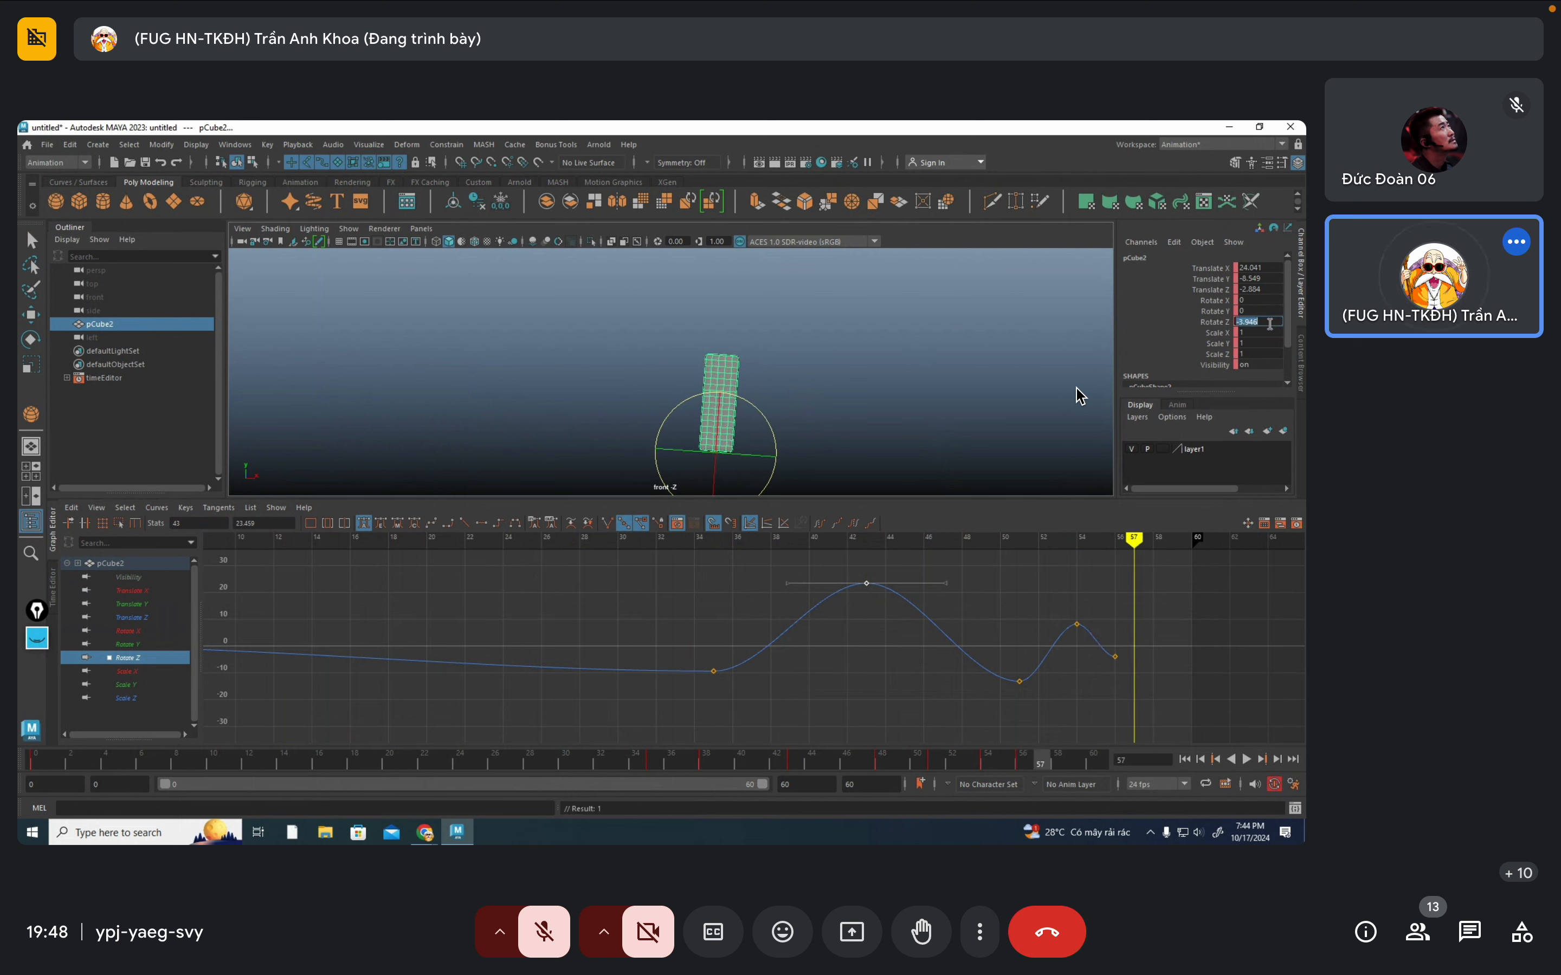
pyautogui.write('0')
pyautogui.press('Return')
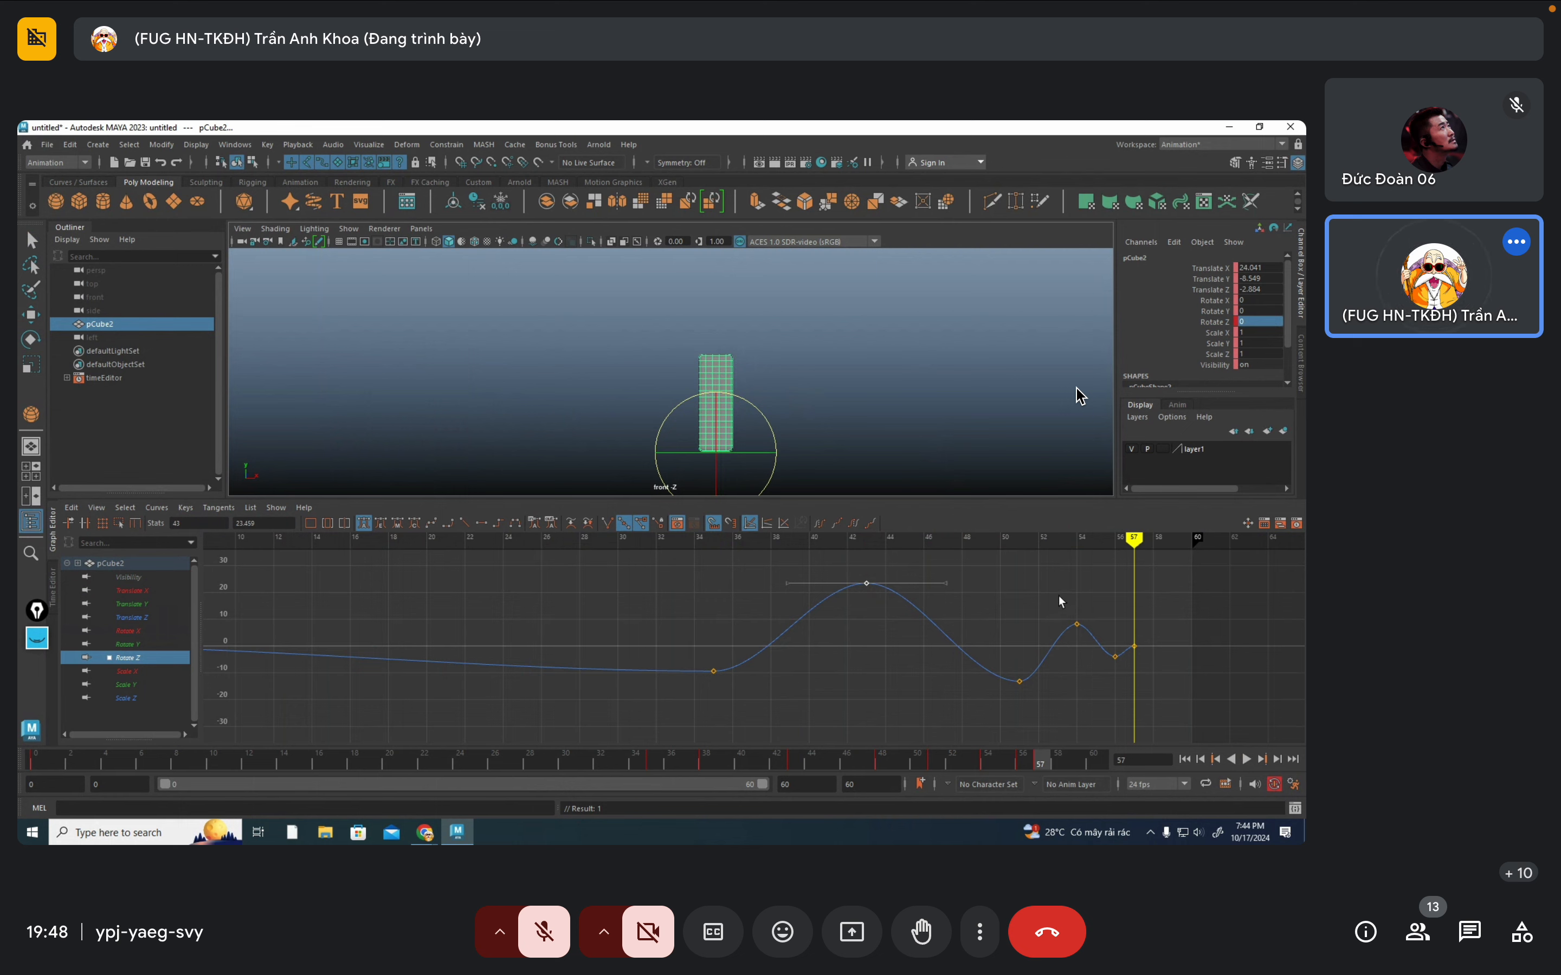
# Shift the last three Rotate Z keys one frame later, to frames 55, 57 and 58, and play the animation
pyautogui.press('q')
pyautogui.moveTo(1059, 596); pyautogui.dragTo(1197, 702)
pyautogui.keyDown('shift'); pyautogui.moveTo(1205, 665); pyautogui.dragTo(1216, 664, button='middle'); pyautogui.keyUp('shift')
pyautogui.click(1243, 718)
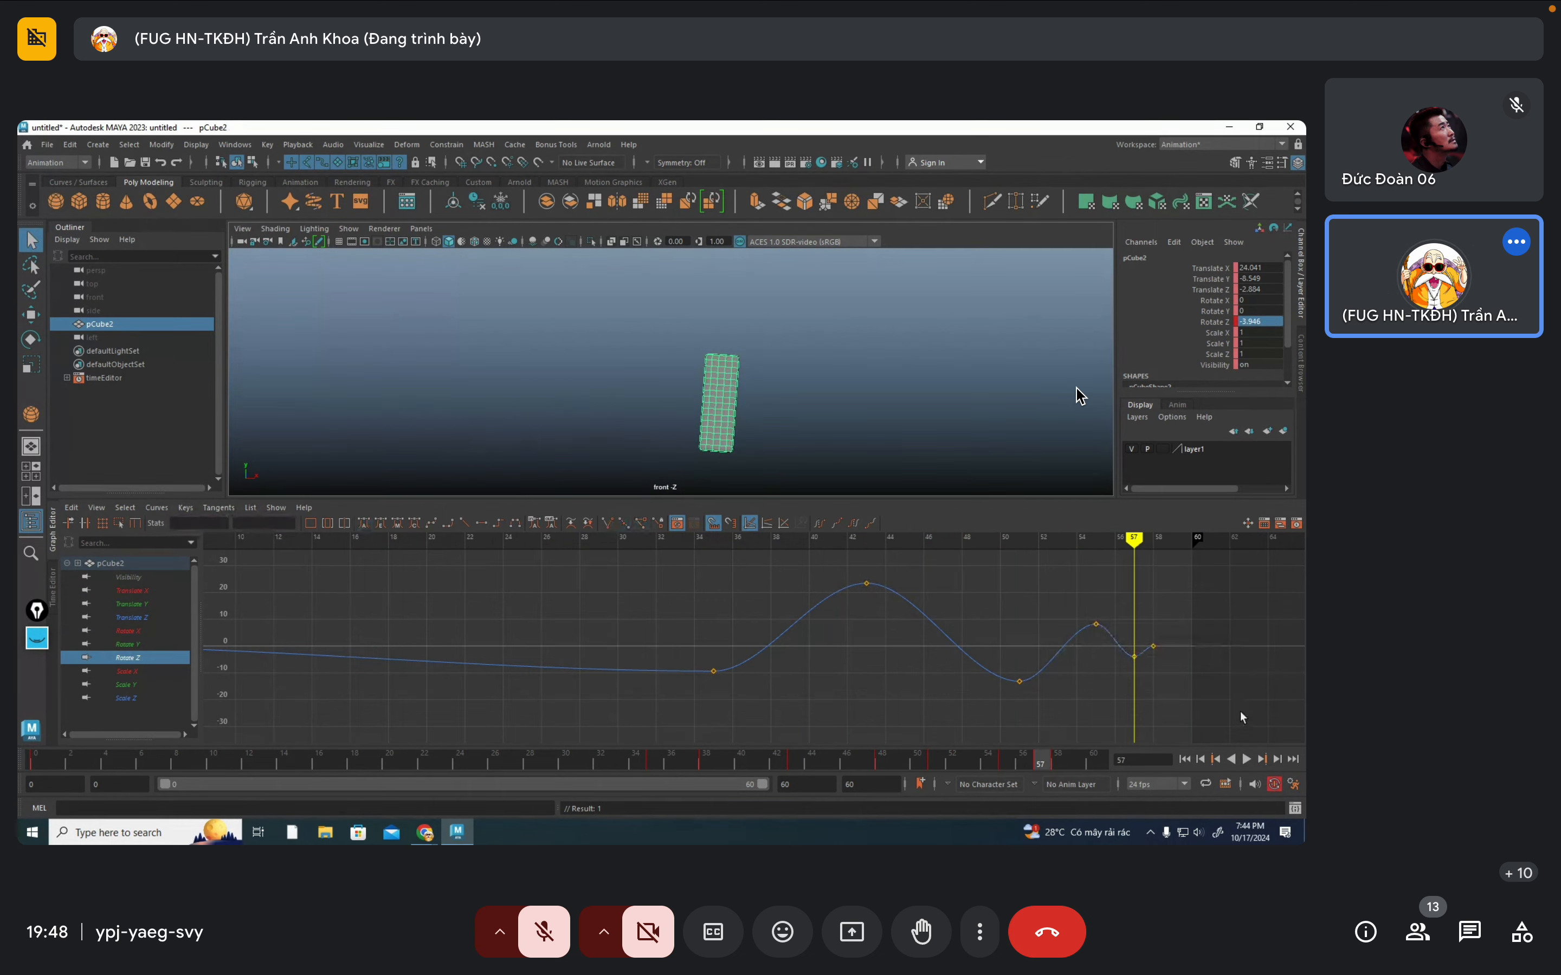
pyautogui.click(1185, 759)
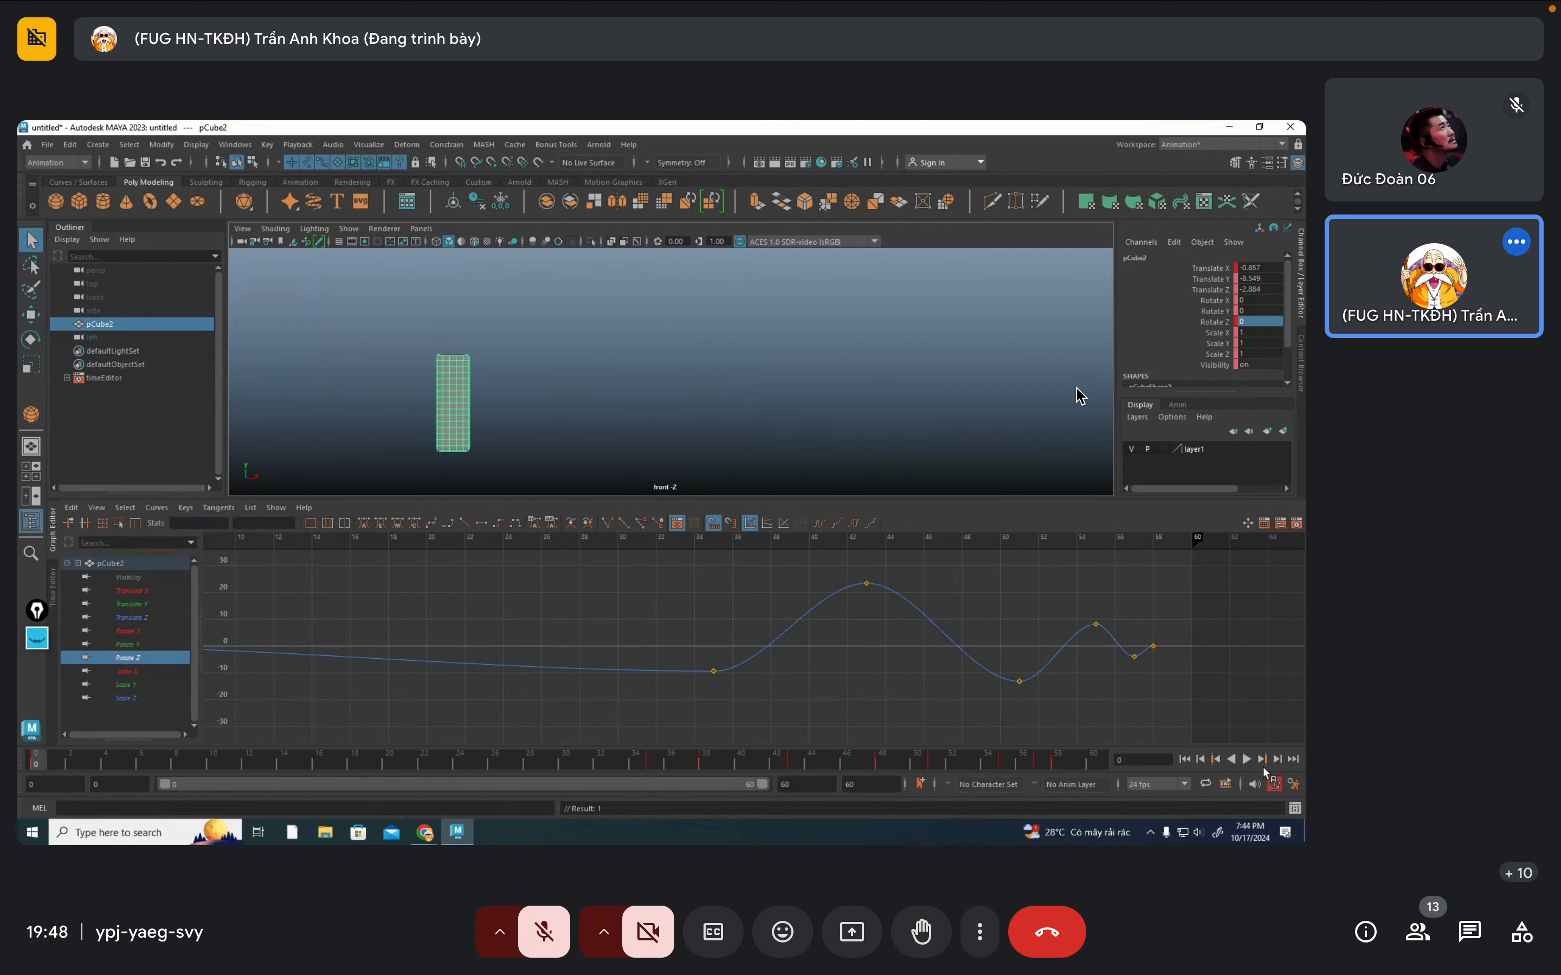
pyautogui.click(1247, 759)
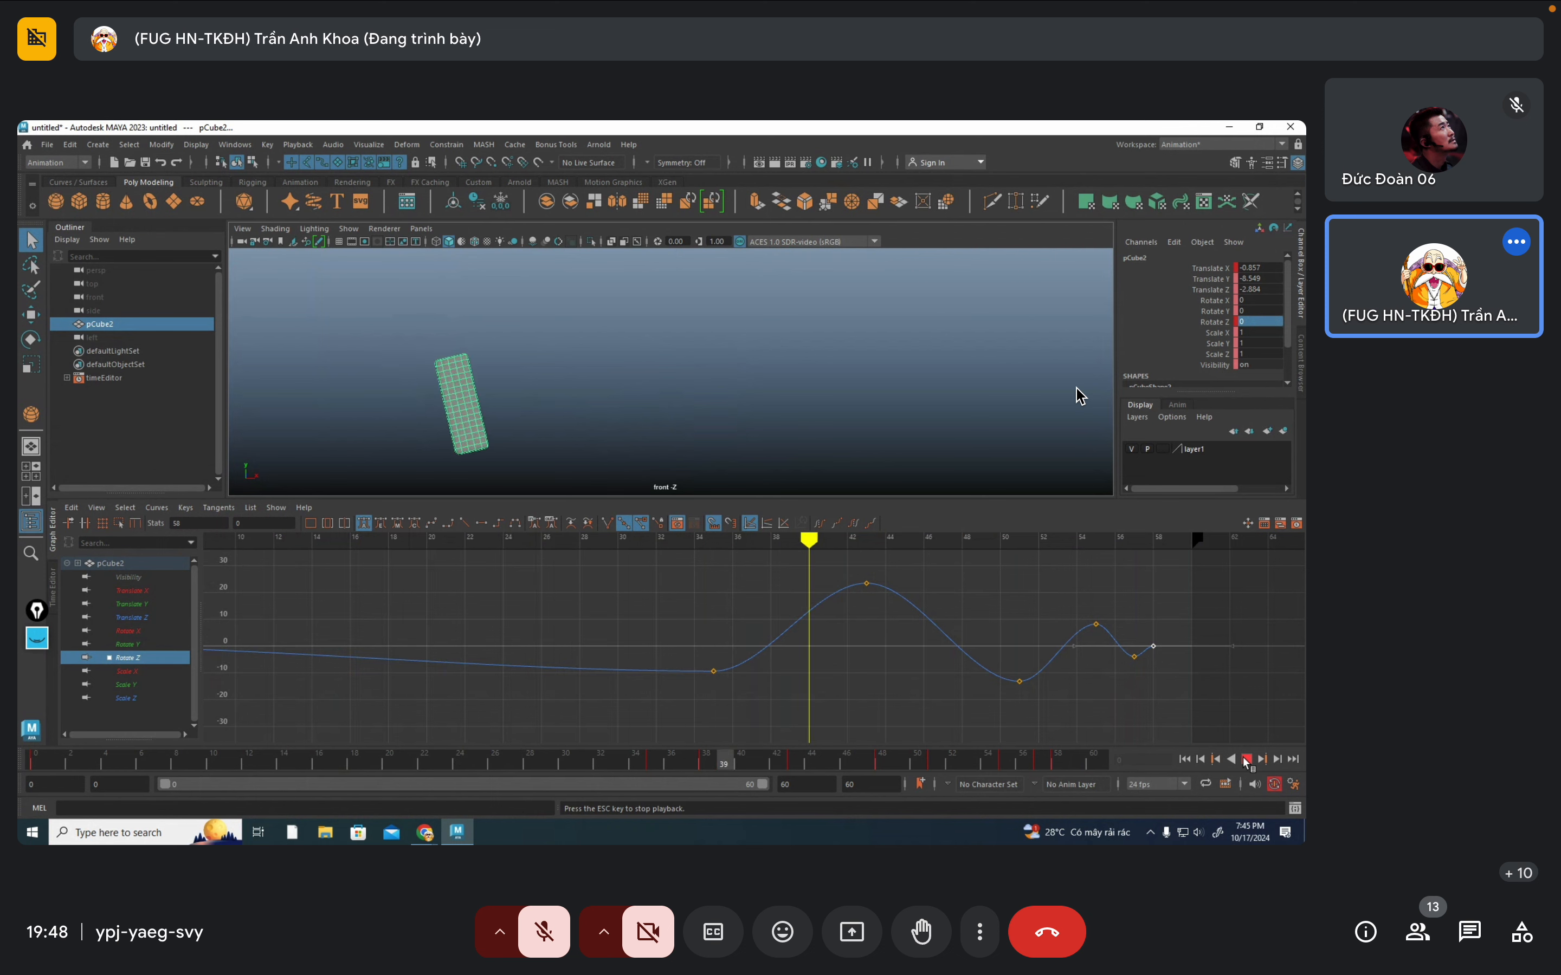
pyautogui.click(1248, 760)
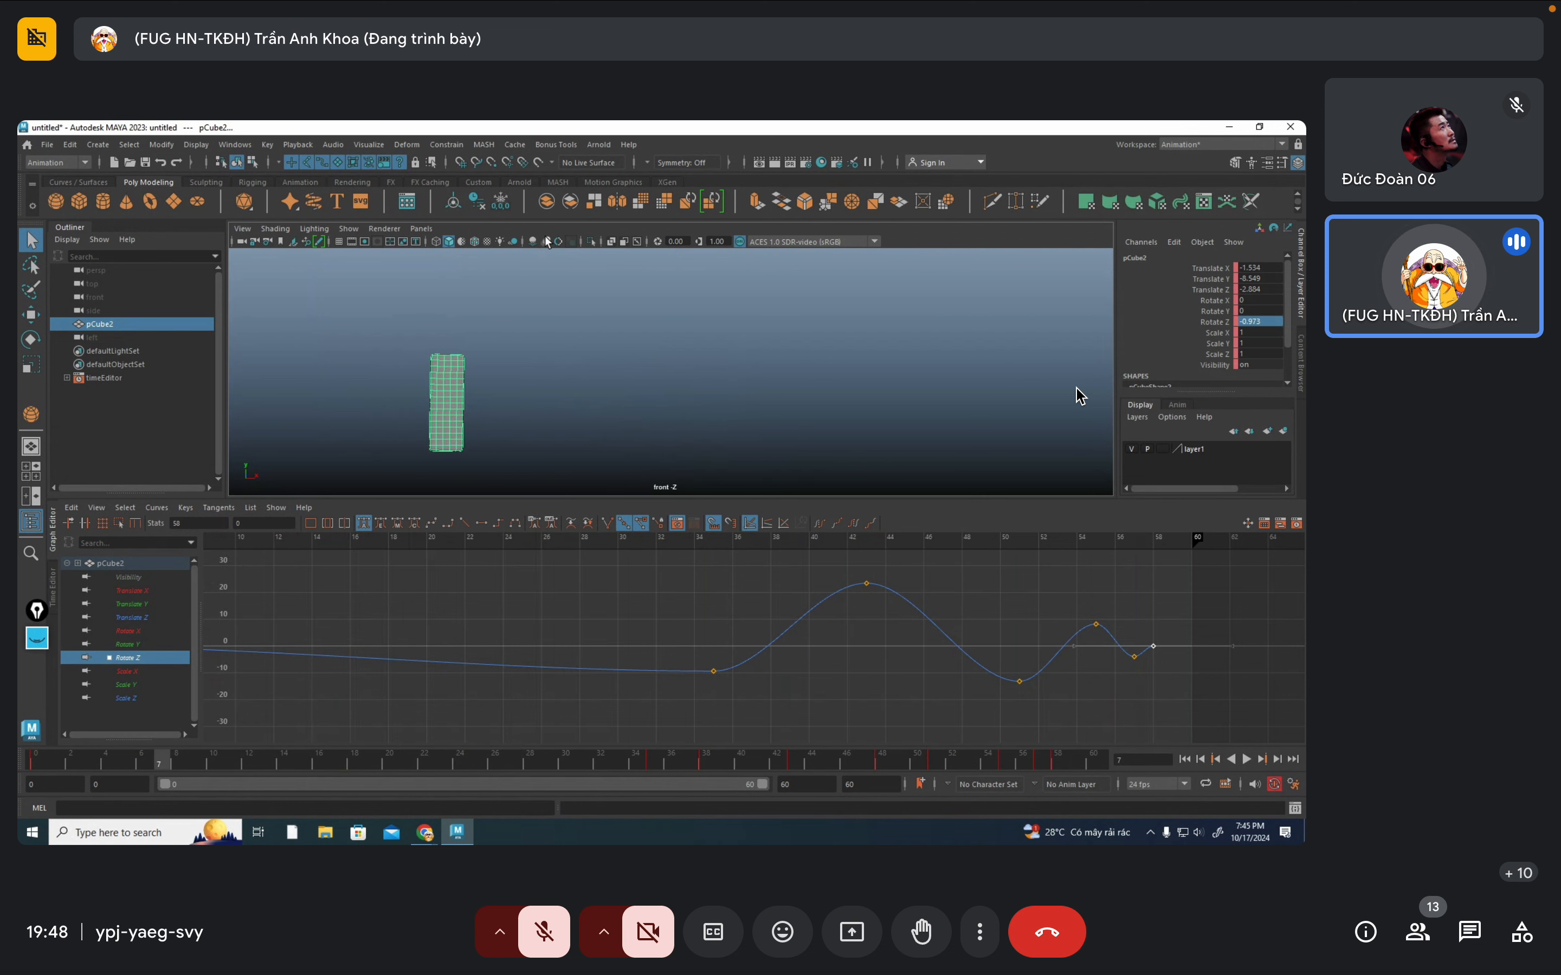
# Enlarge the viewport, play the animation from the start with pCube2 deselected, and inspect the pose at frame 35
pyautogui.moveTo(378, 498); pyautogui.dragTo(377, 561)
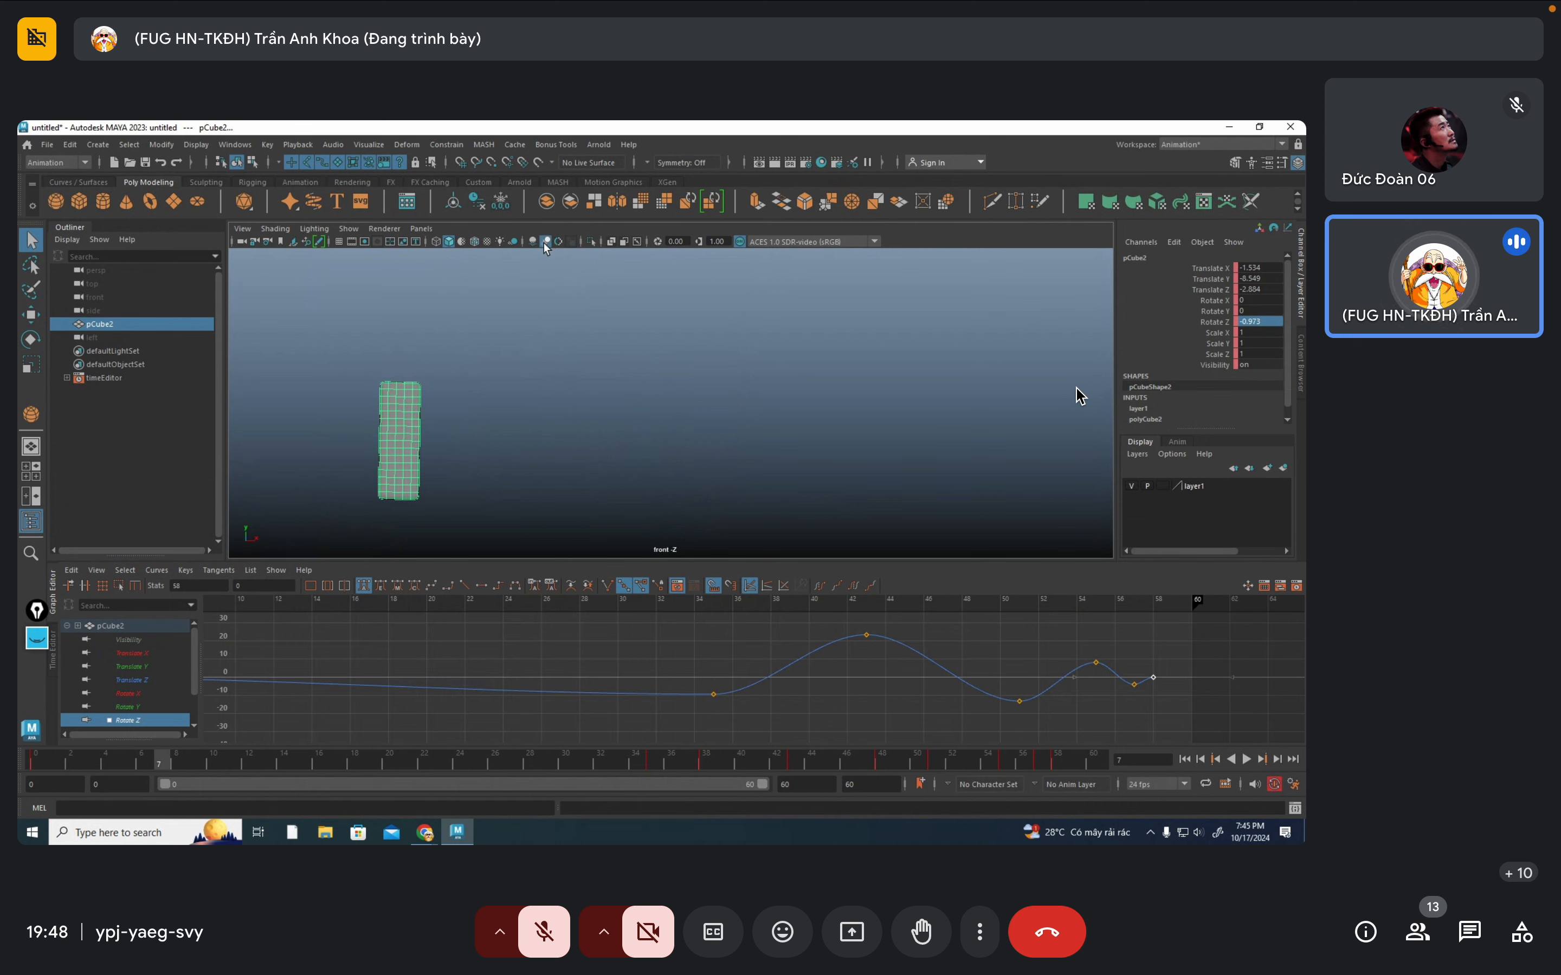
pyautogui.click(1187, 759)
pyautogui.click(1246, 759)
pyautogui.click(756, 481)
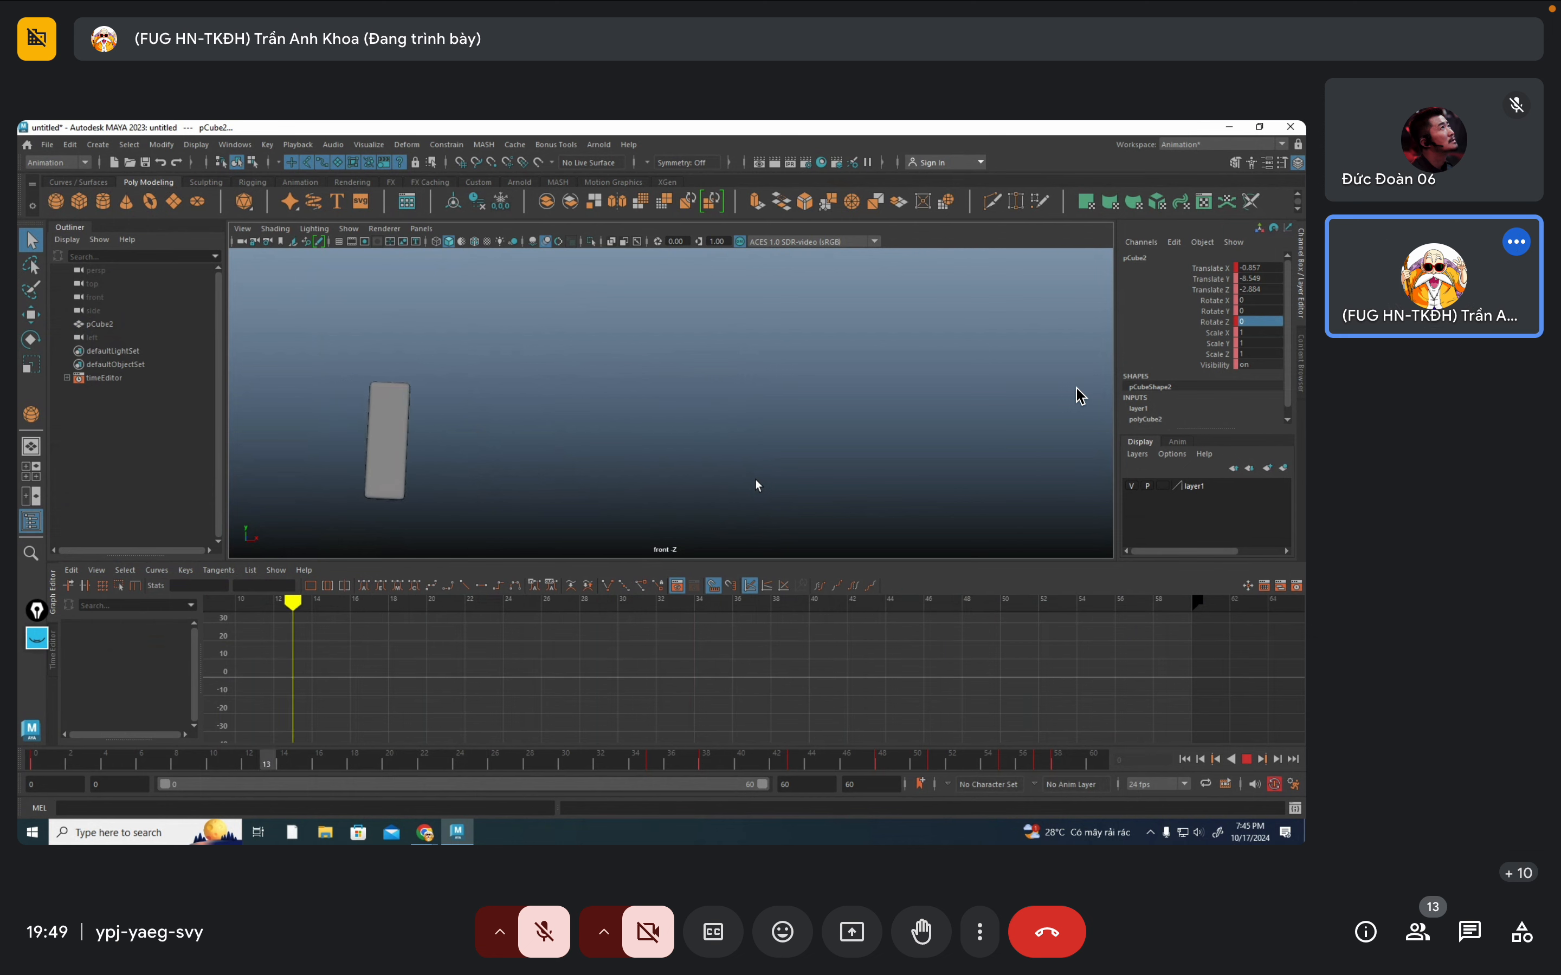
pyautogui.click(752, 478)
pyautogui.click(654, 766)
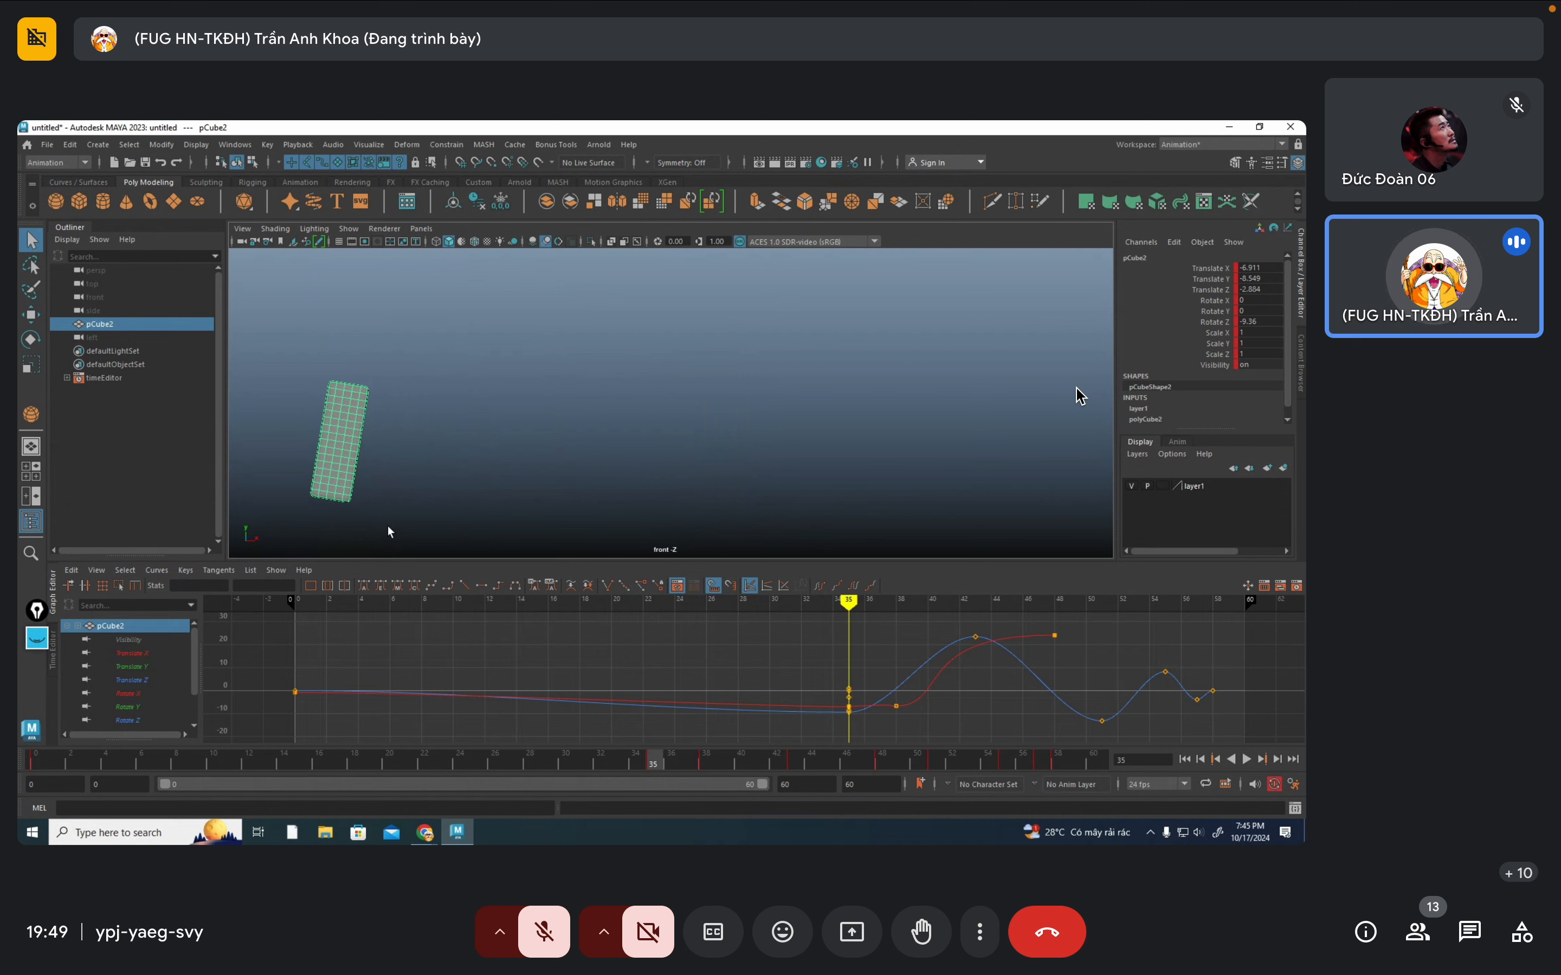
# Return to frame 0 and play the opening frames repeatedly to review pCube2's slow backward anticipation and tilt
pyautogui.click(35, 764)
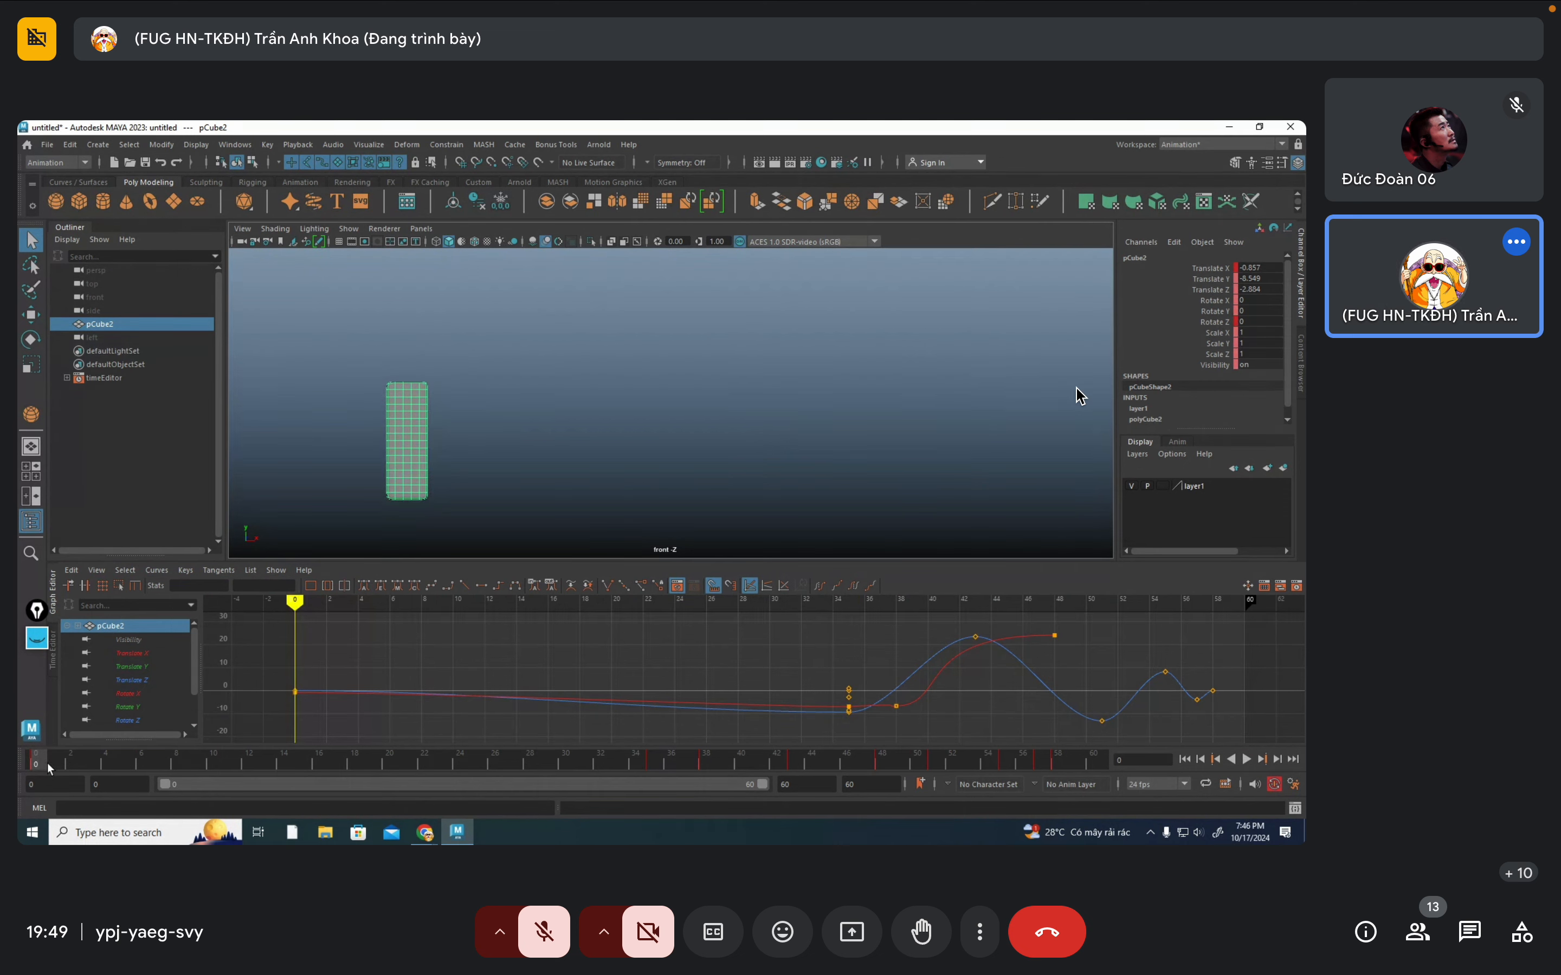
pyautogui.click(49, 766)
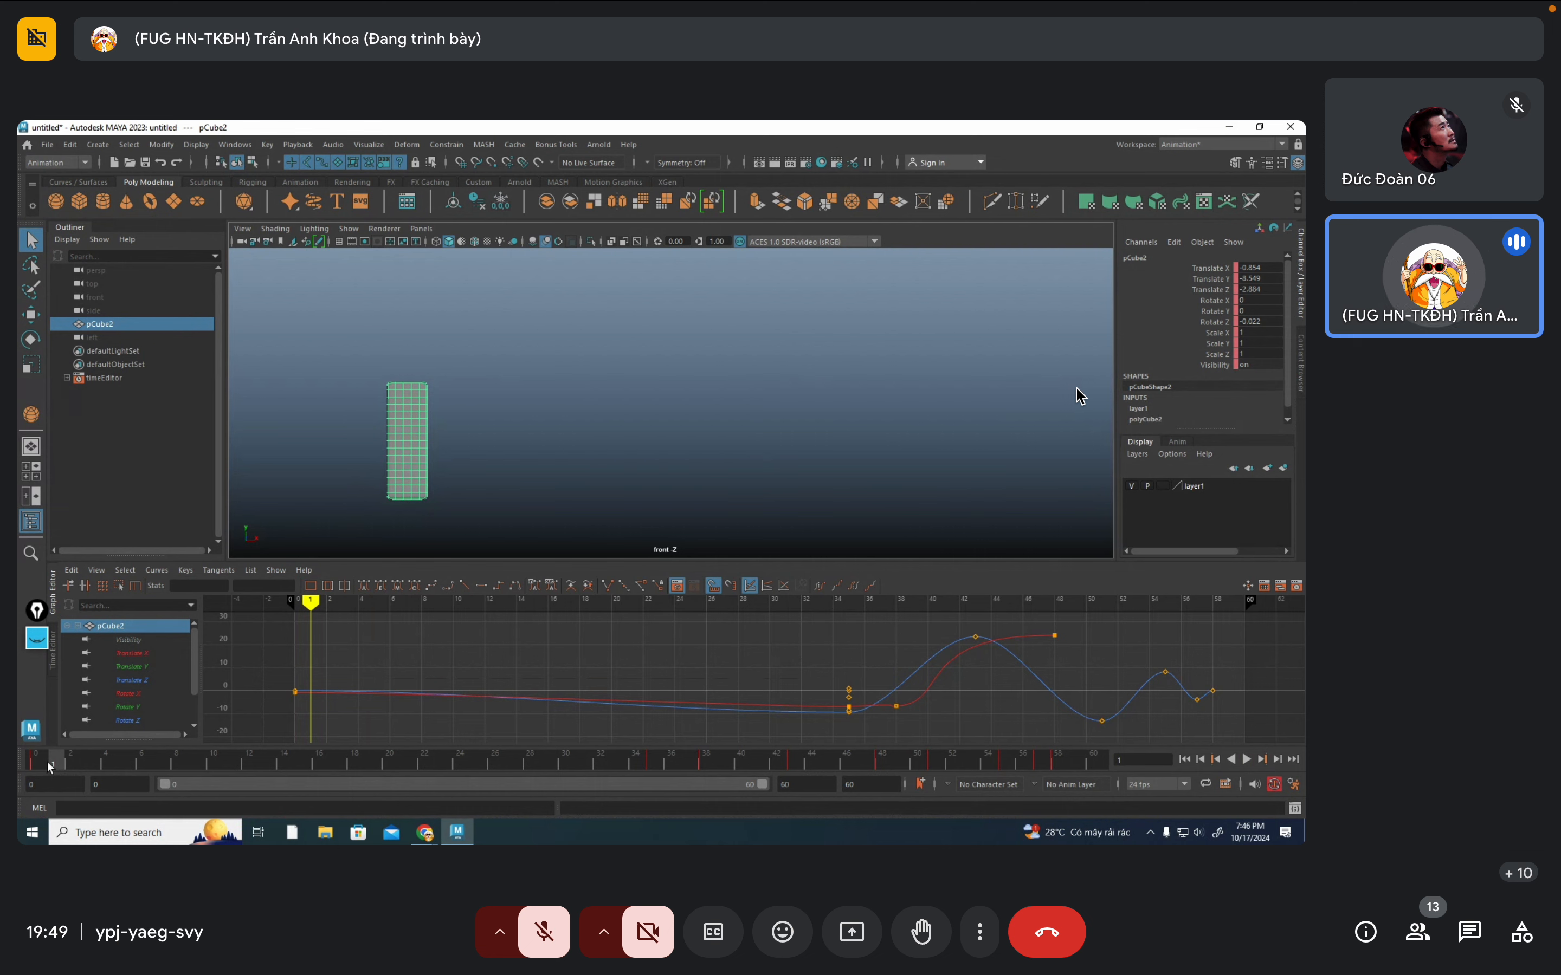
pyautogui.hotkey('alt', 'v')
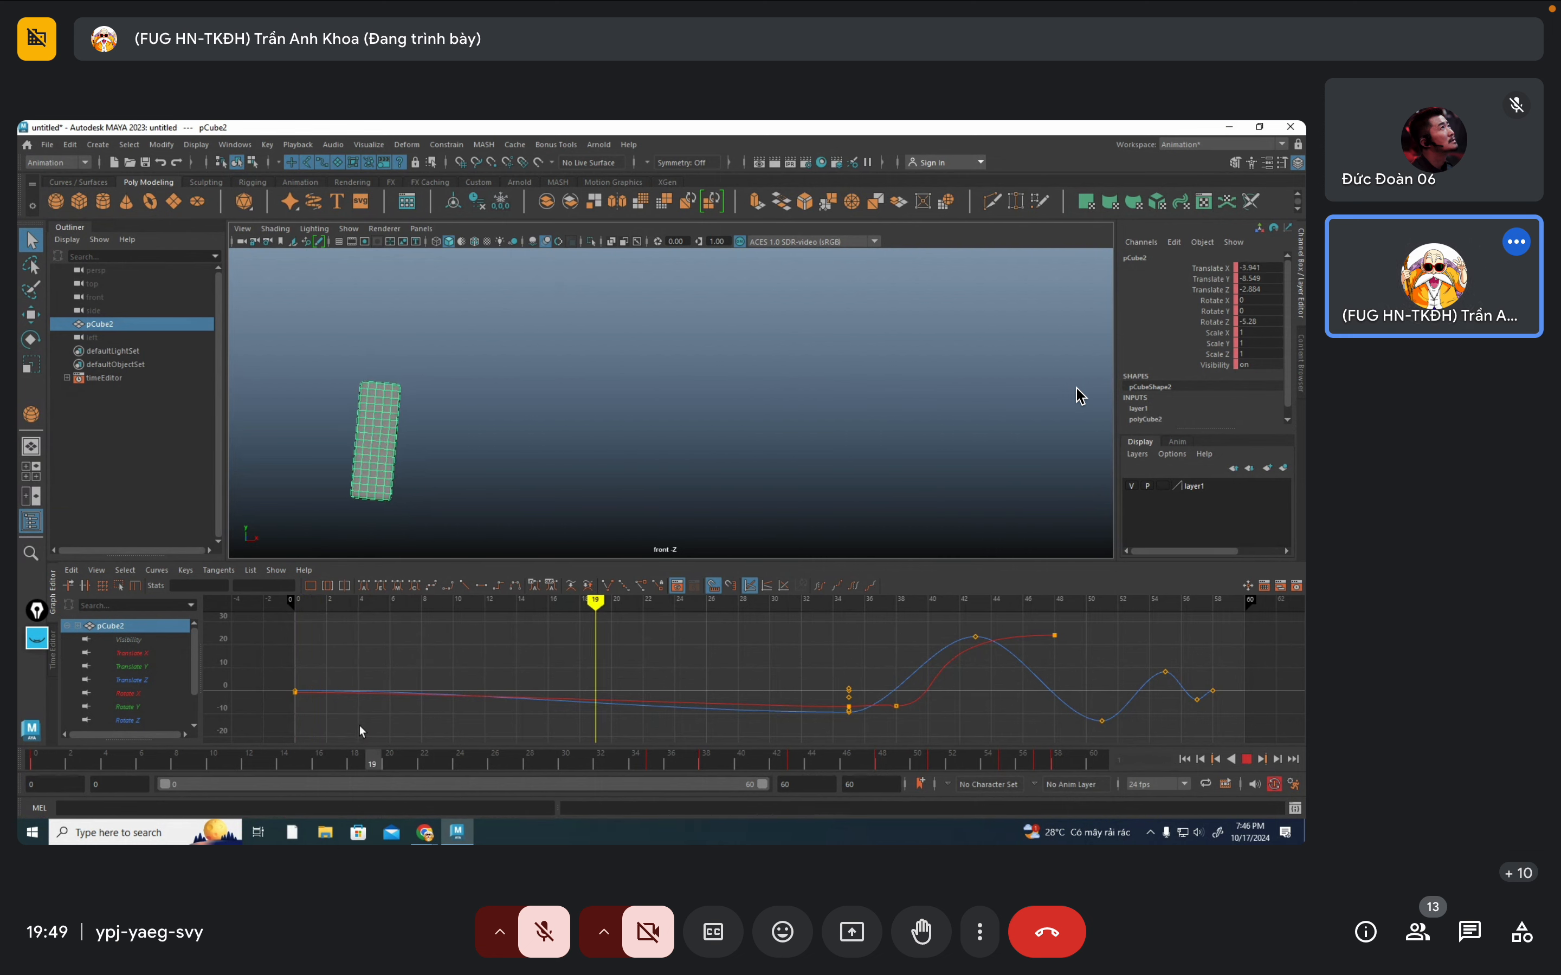
pyautogui.hotkey('alt', 'v')
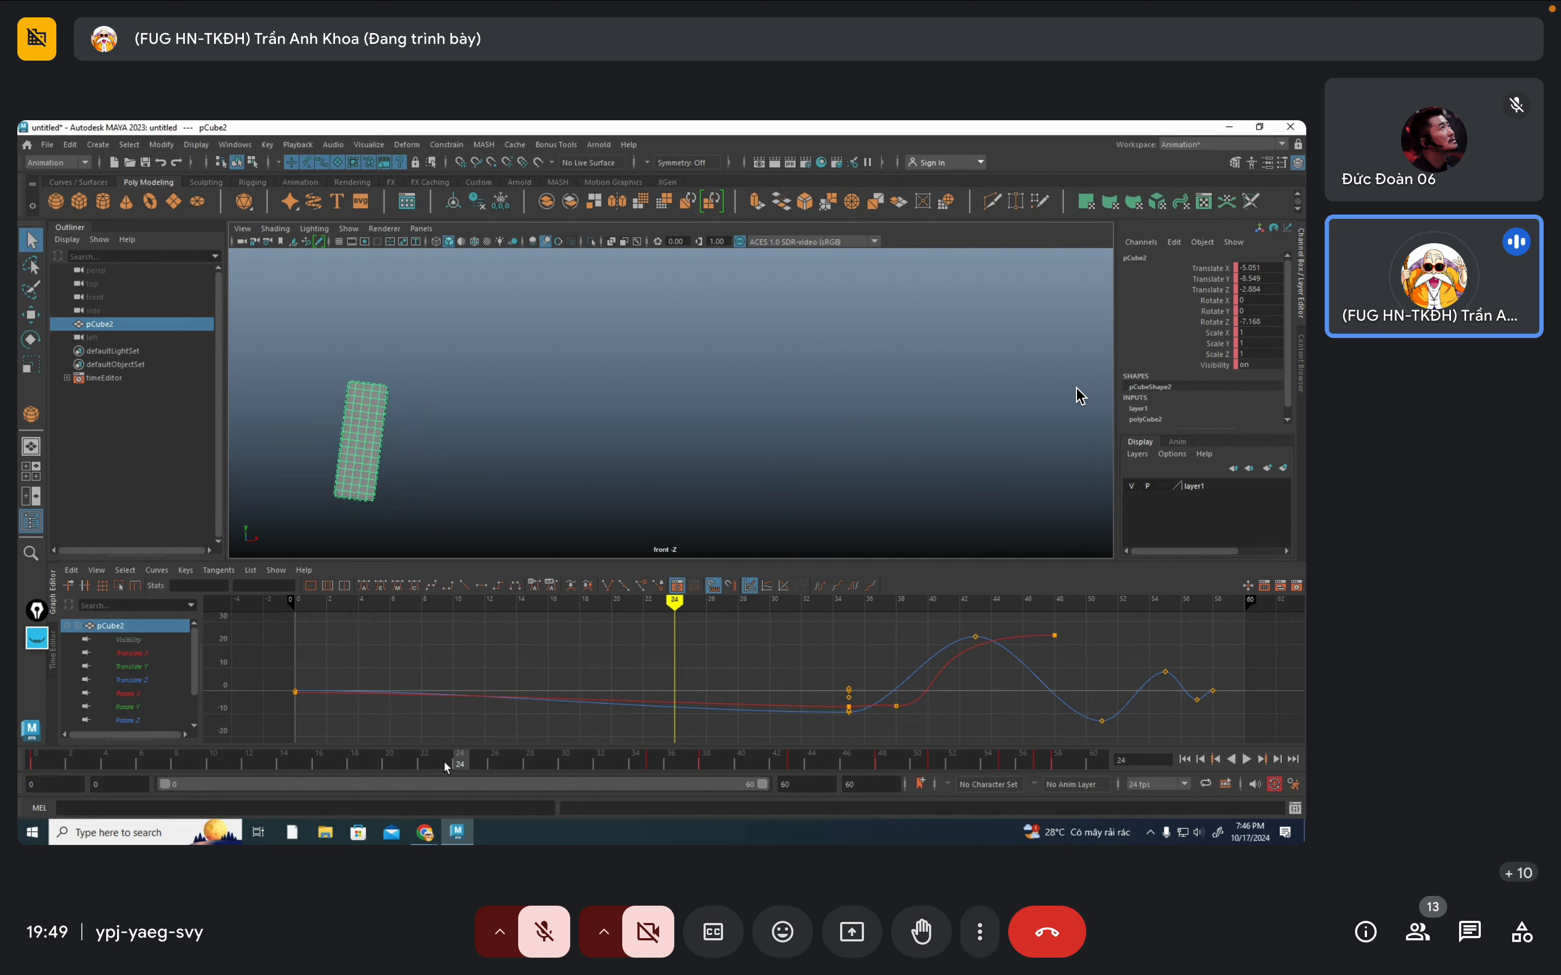
pyautogui.hotkey('alt', 'v')
pyautogui.hotkey('alt', 'v')
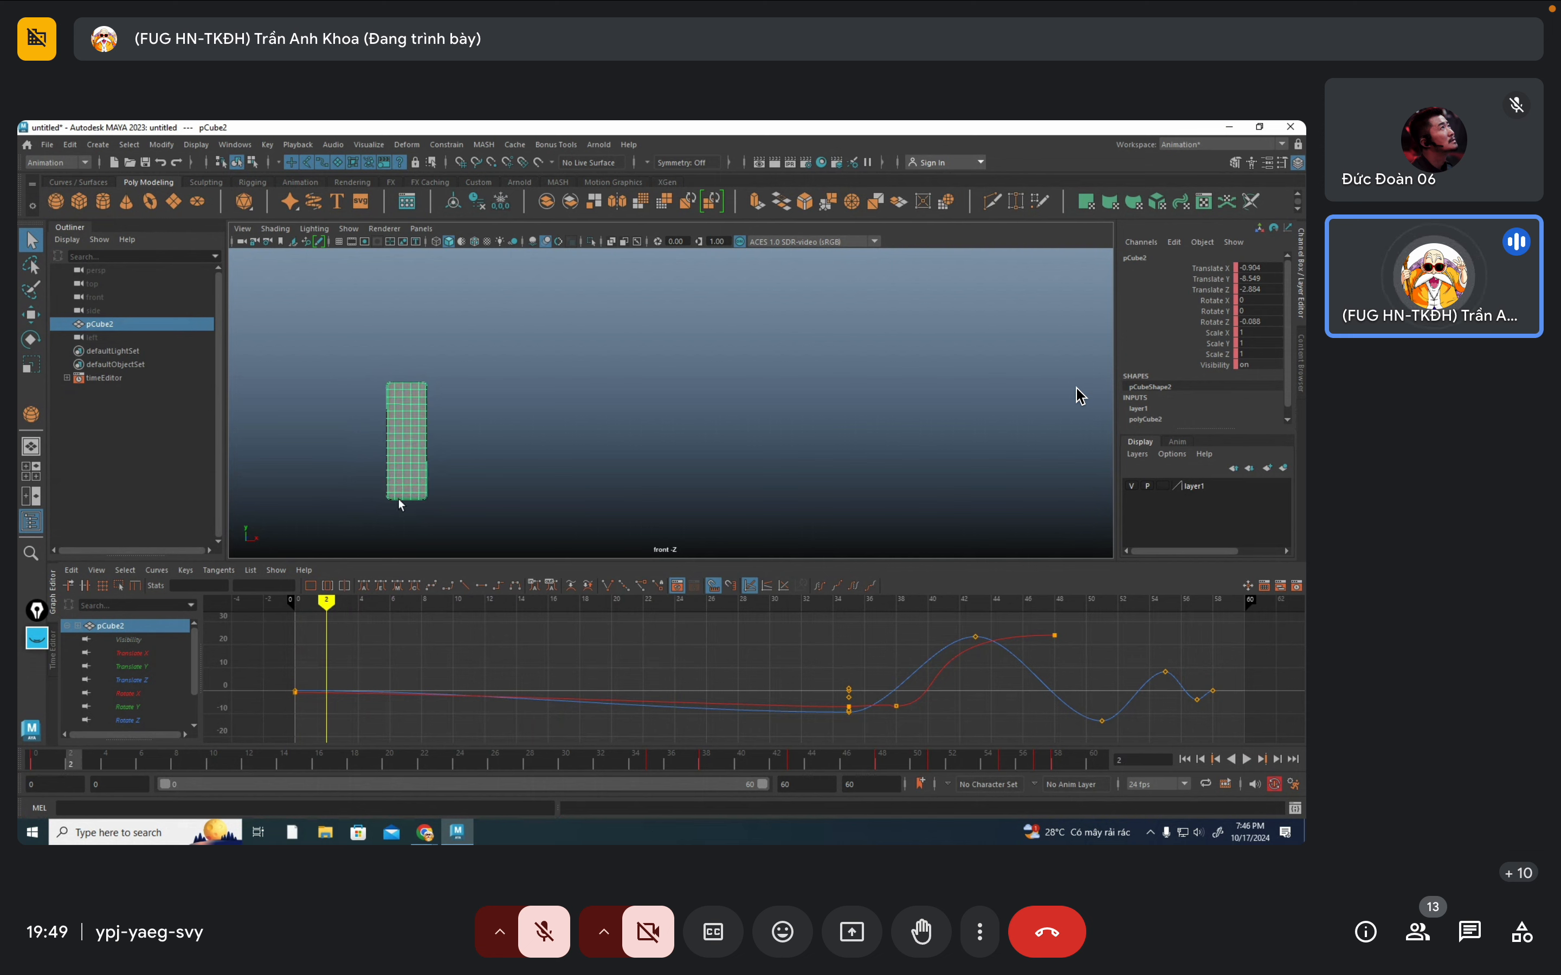
pyautogui.hotkey('alt', 'v')
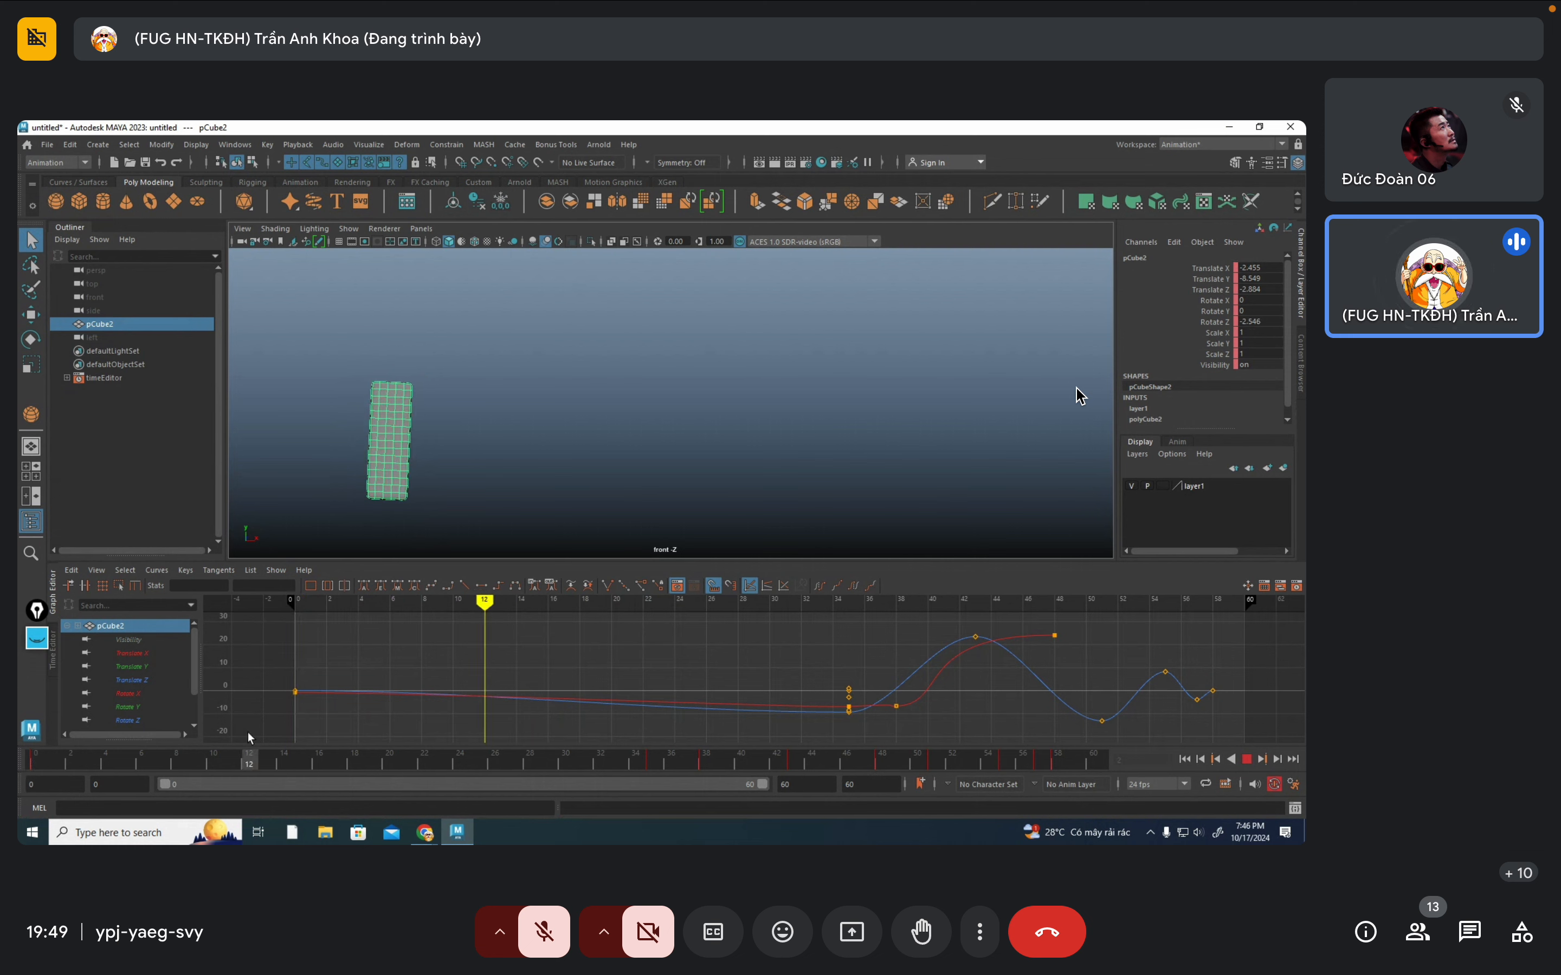
# Scrub the timeline through to frame 60, then rewind and play pCube2's whole animation from the start
pyautogui.moveTo(52, 733); pyautogui.dragTo(1105, 768)
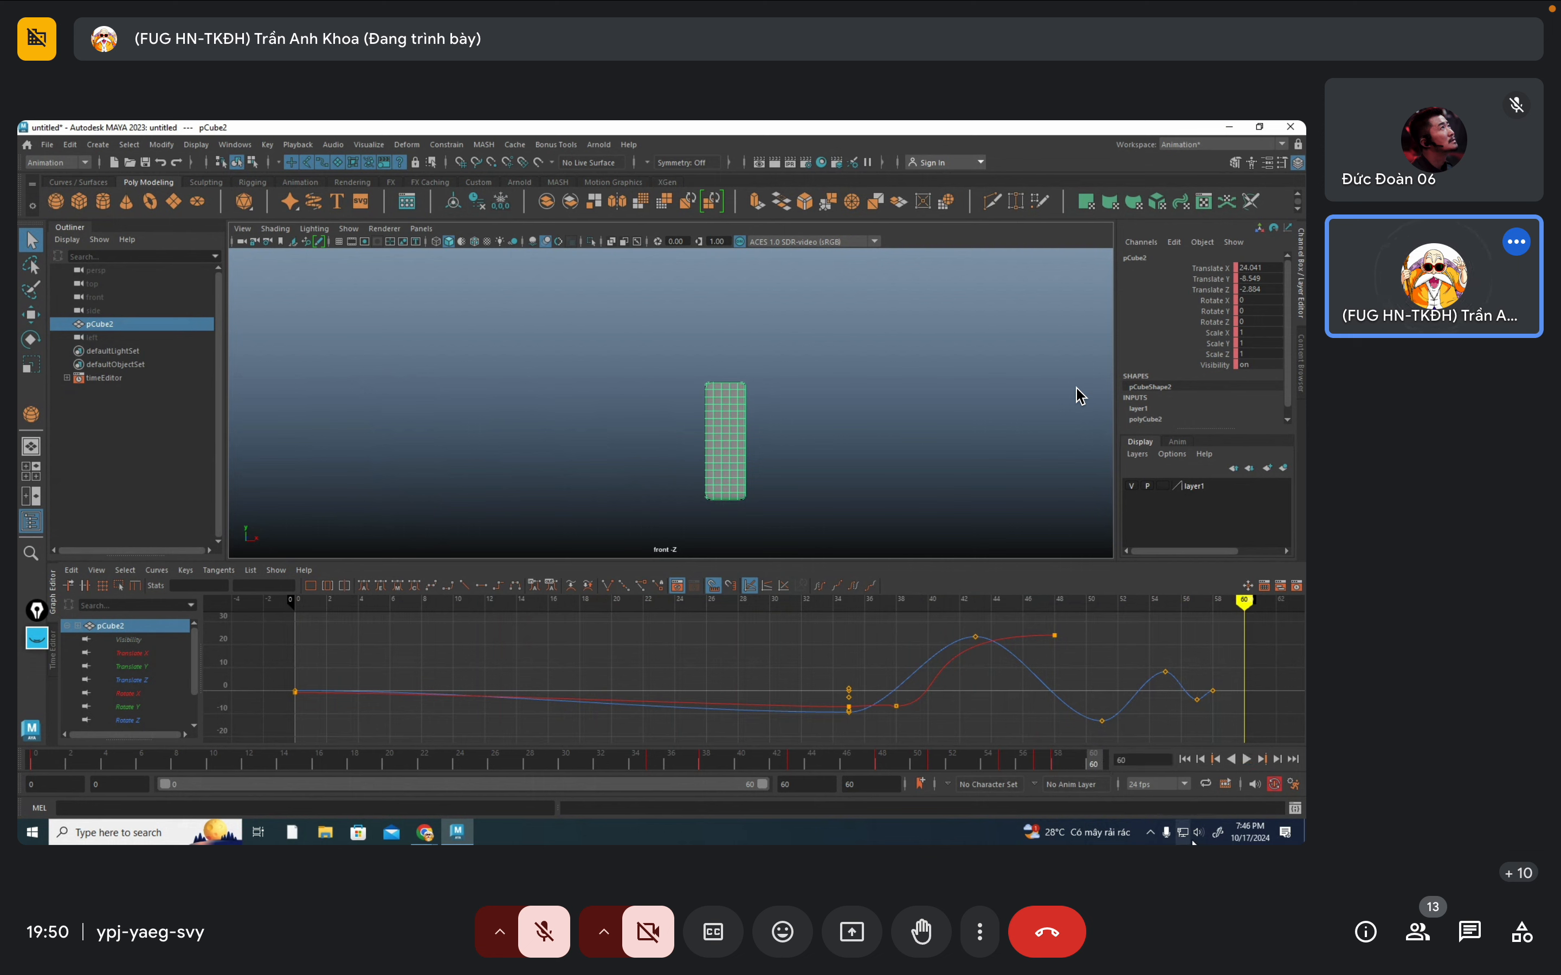
pyautogui.click(1184, 759)
pyautogui.click(1249, 760)
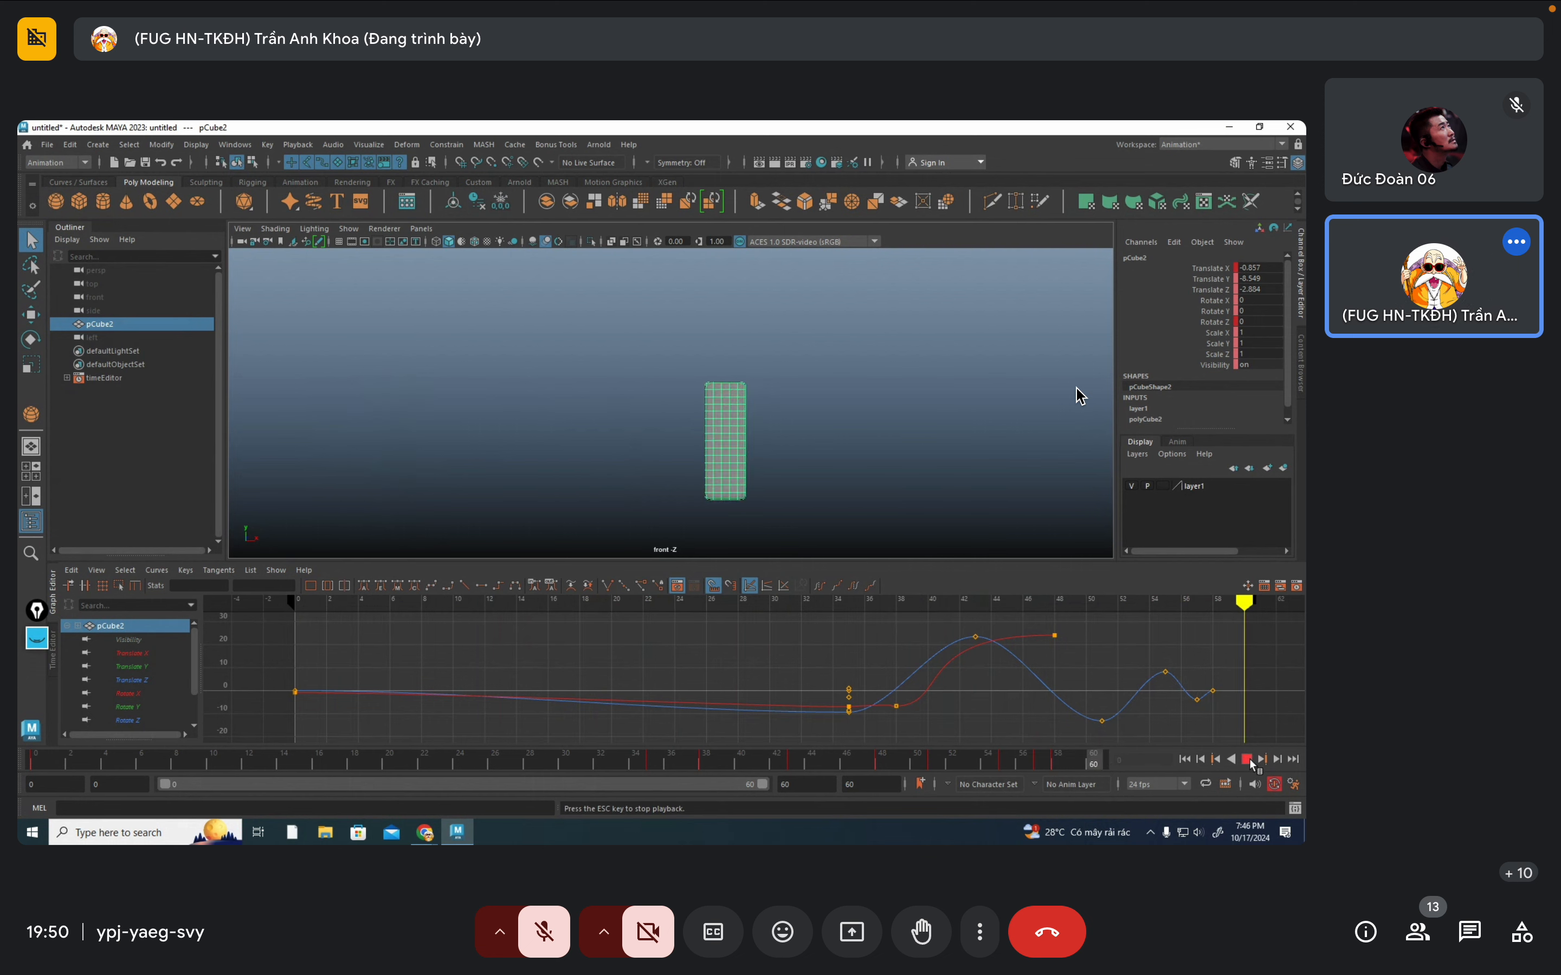
pyautogui.click(1248, 759)
# Switch to the YouTube page in Chrome and begin a new video search
pyautogui.moveTo(424, 833)
pyautogui.click(408, 800)
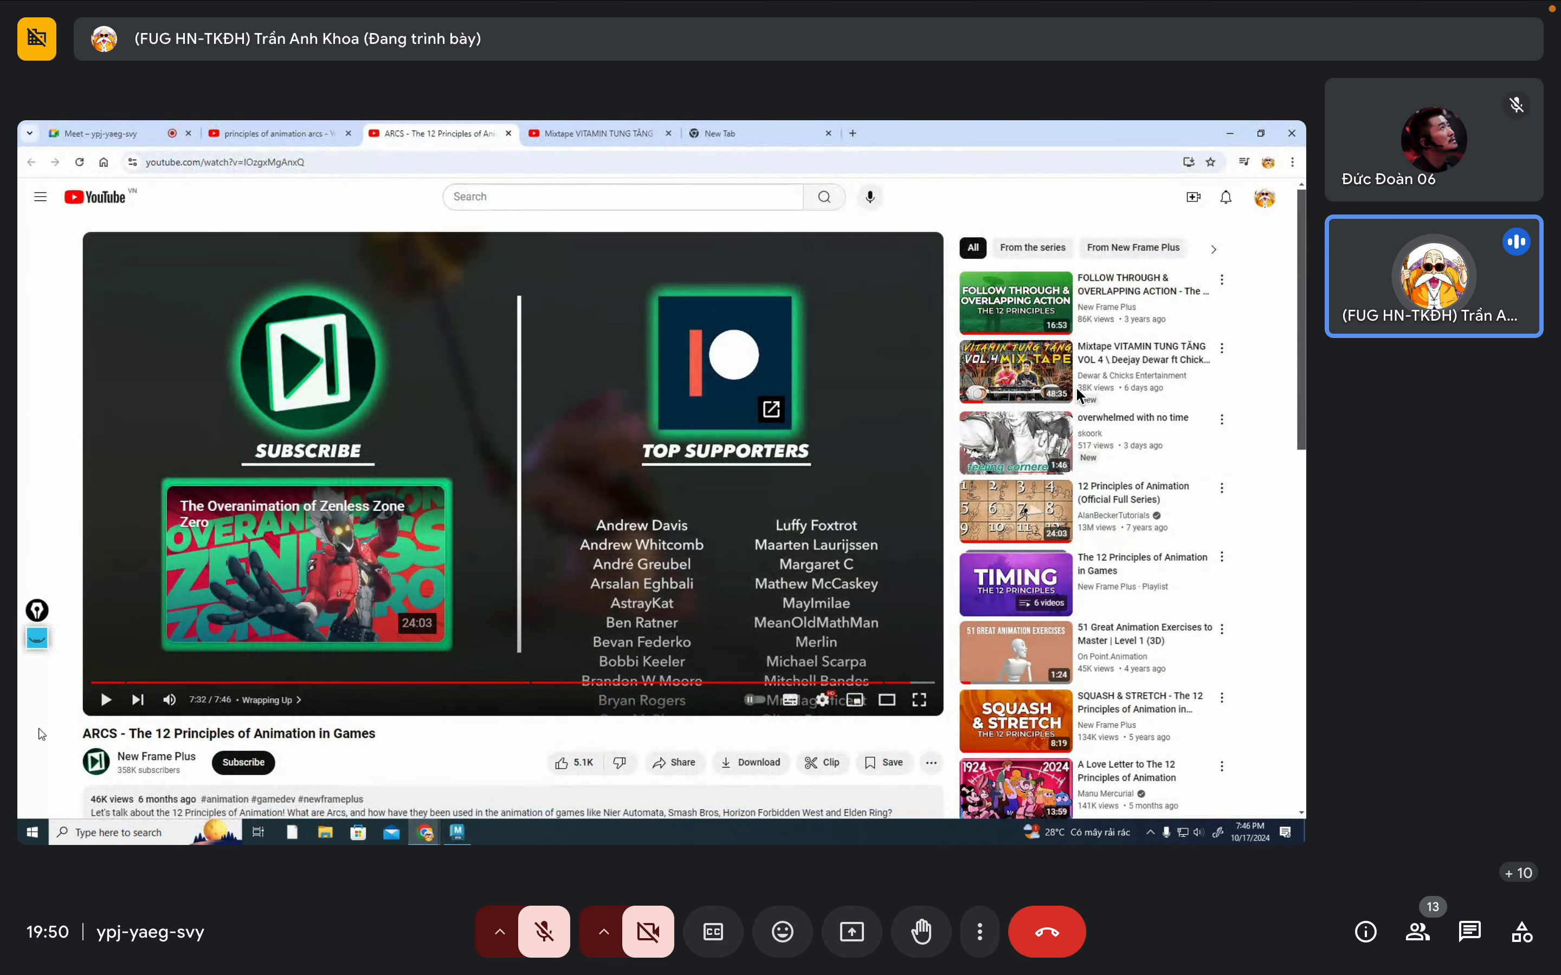
pyautogui.click(481, 198)
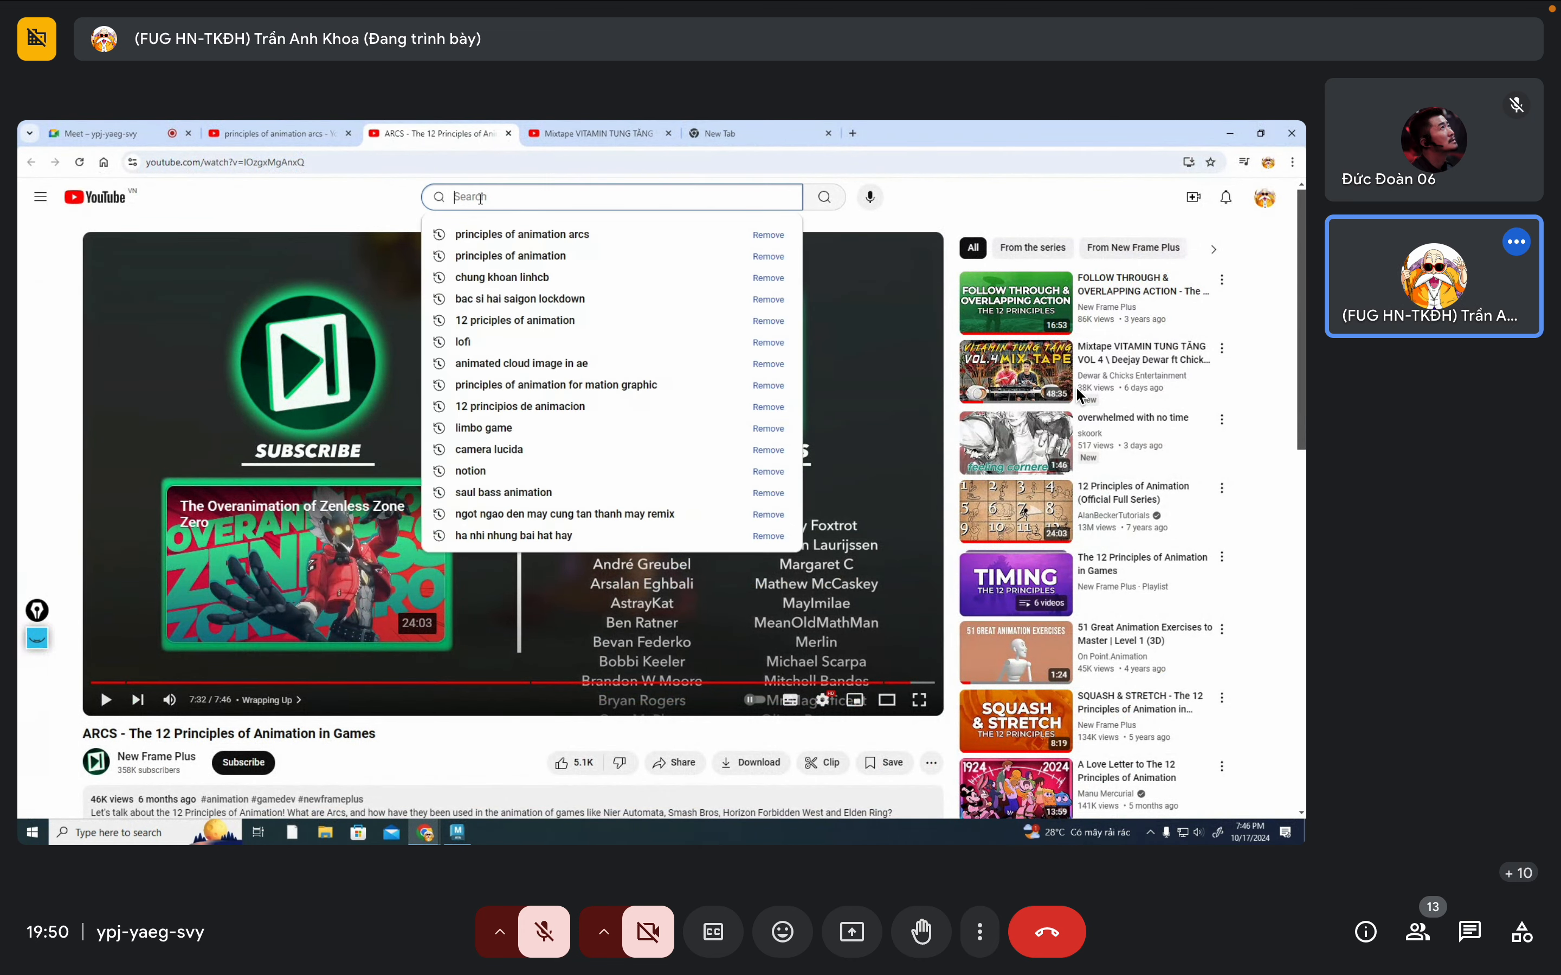